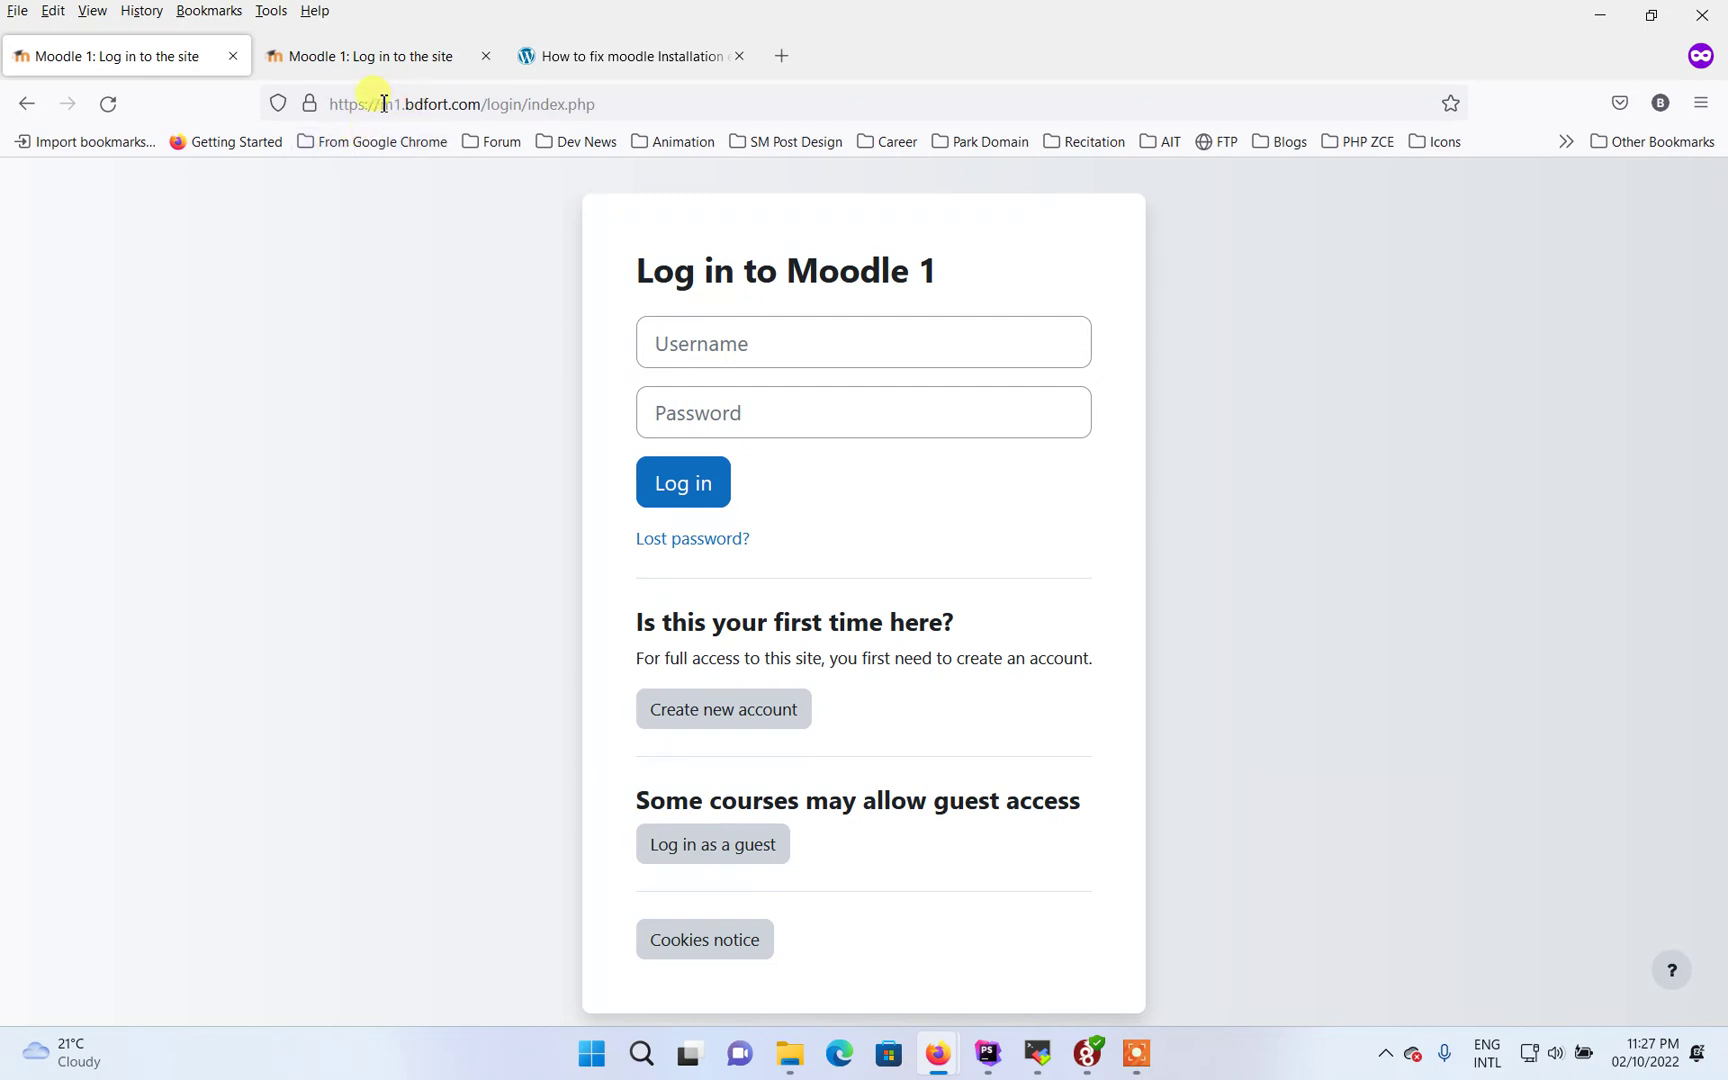
{"action": "left_click", "coordinate": [349, 57]}
{"action": "left_click_drag", "start_coordinate": [380, 104], "coordinate": [478, 105]}
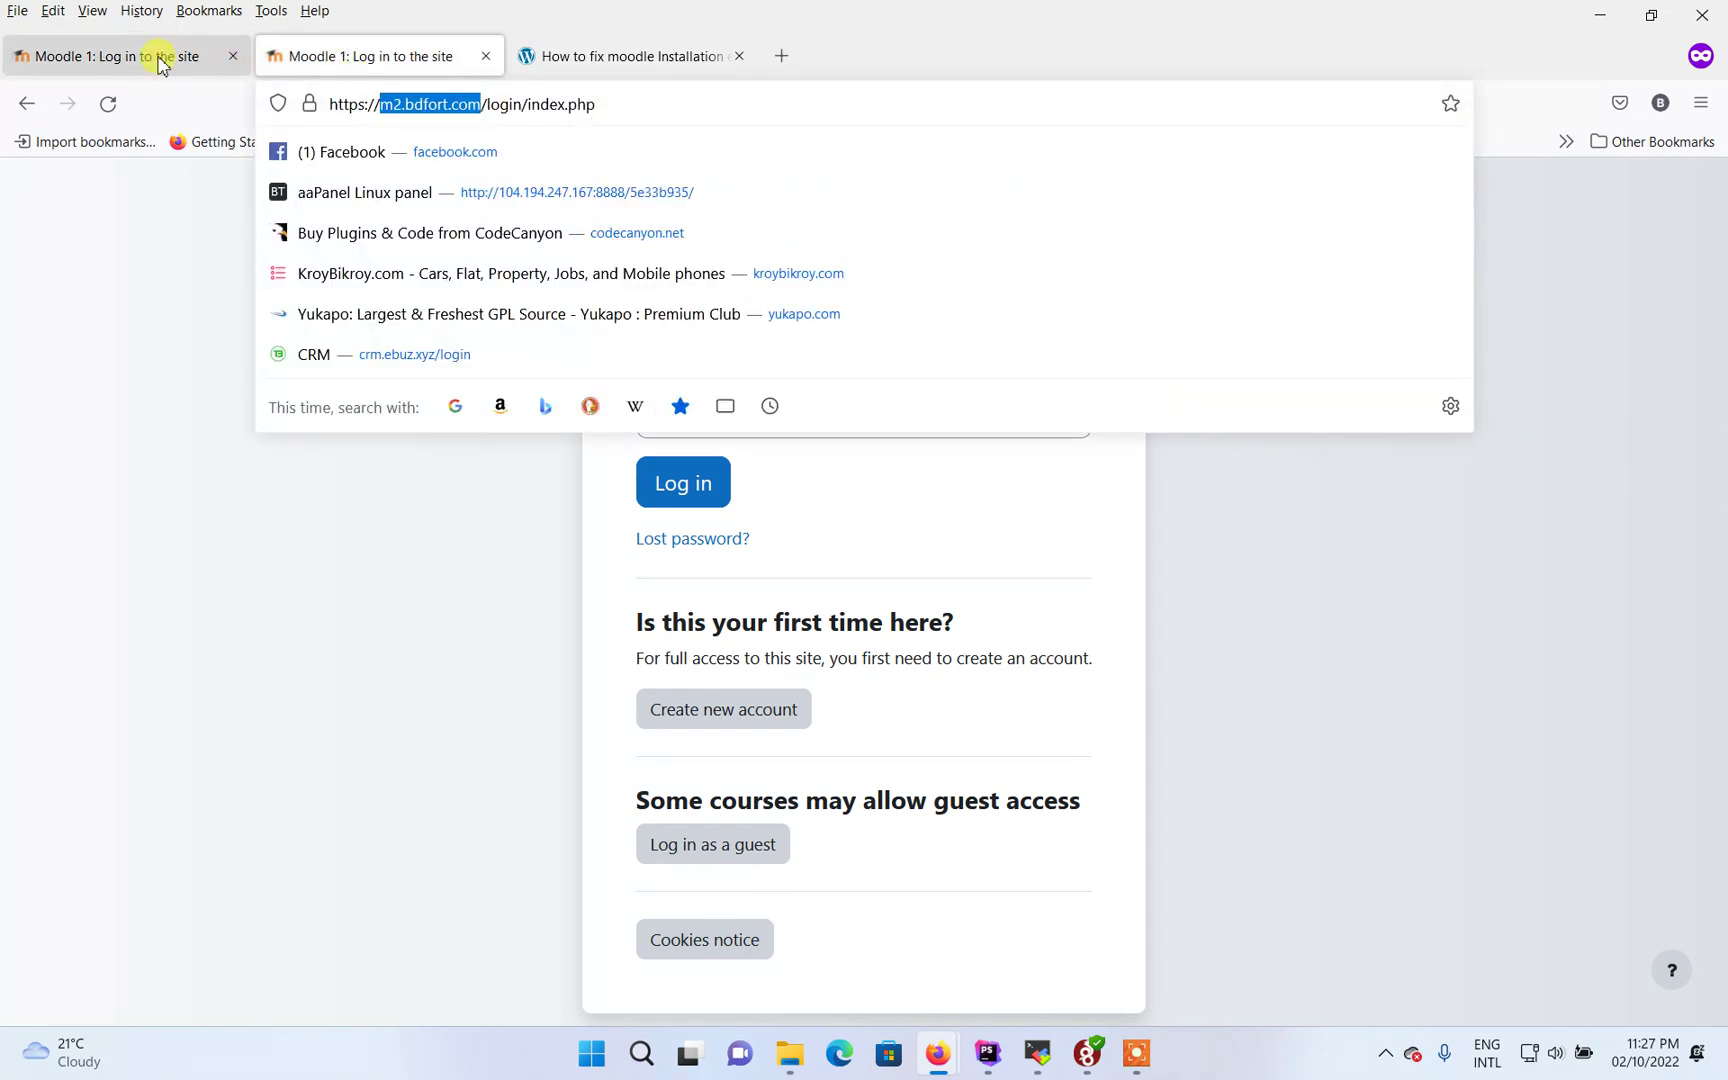
{"action": "left_click", "coordinate": [168, 60]}
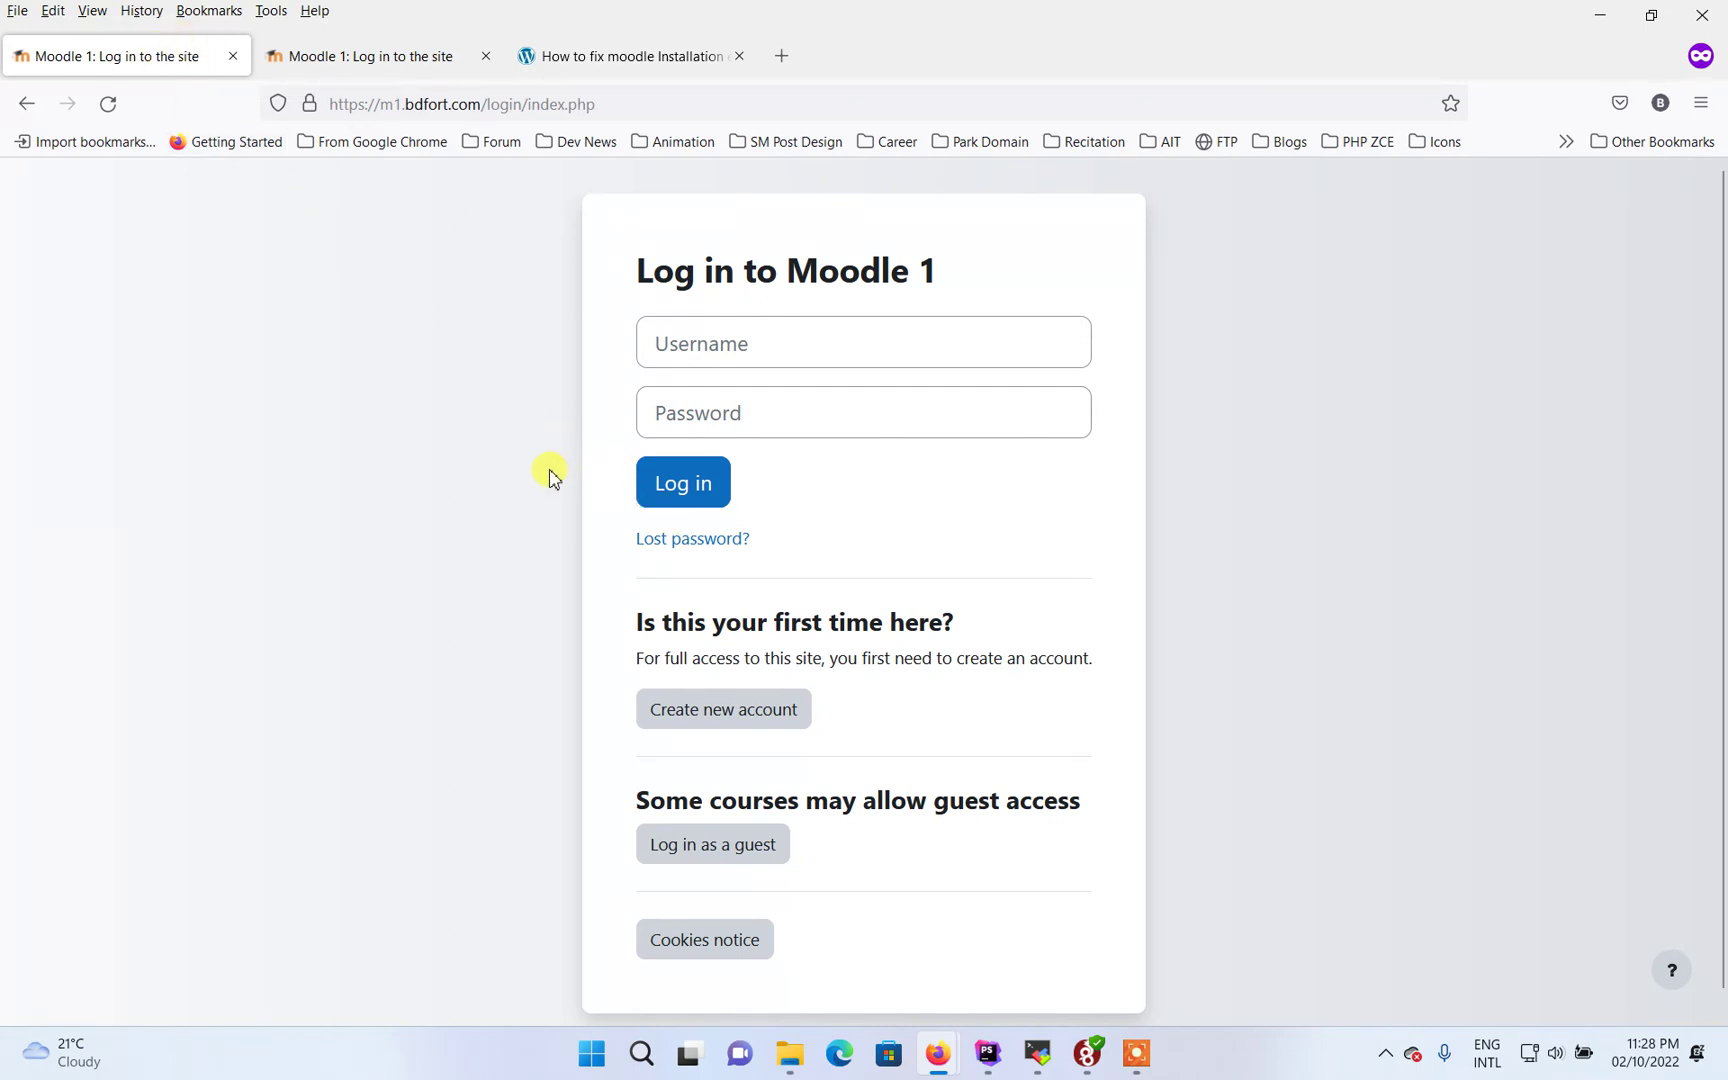
In the server terminal, list the nginx vhost folder and try printing m1.bdfort.com
{"action": "left_click", "coordinate": [1045, 1060]}
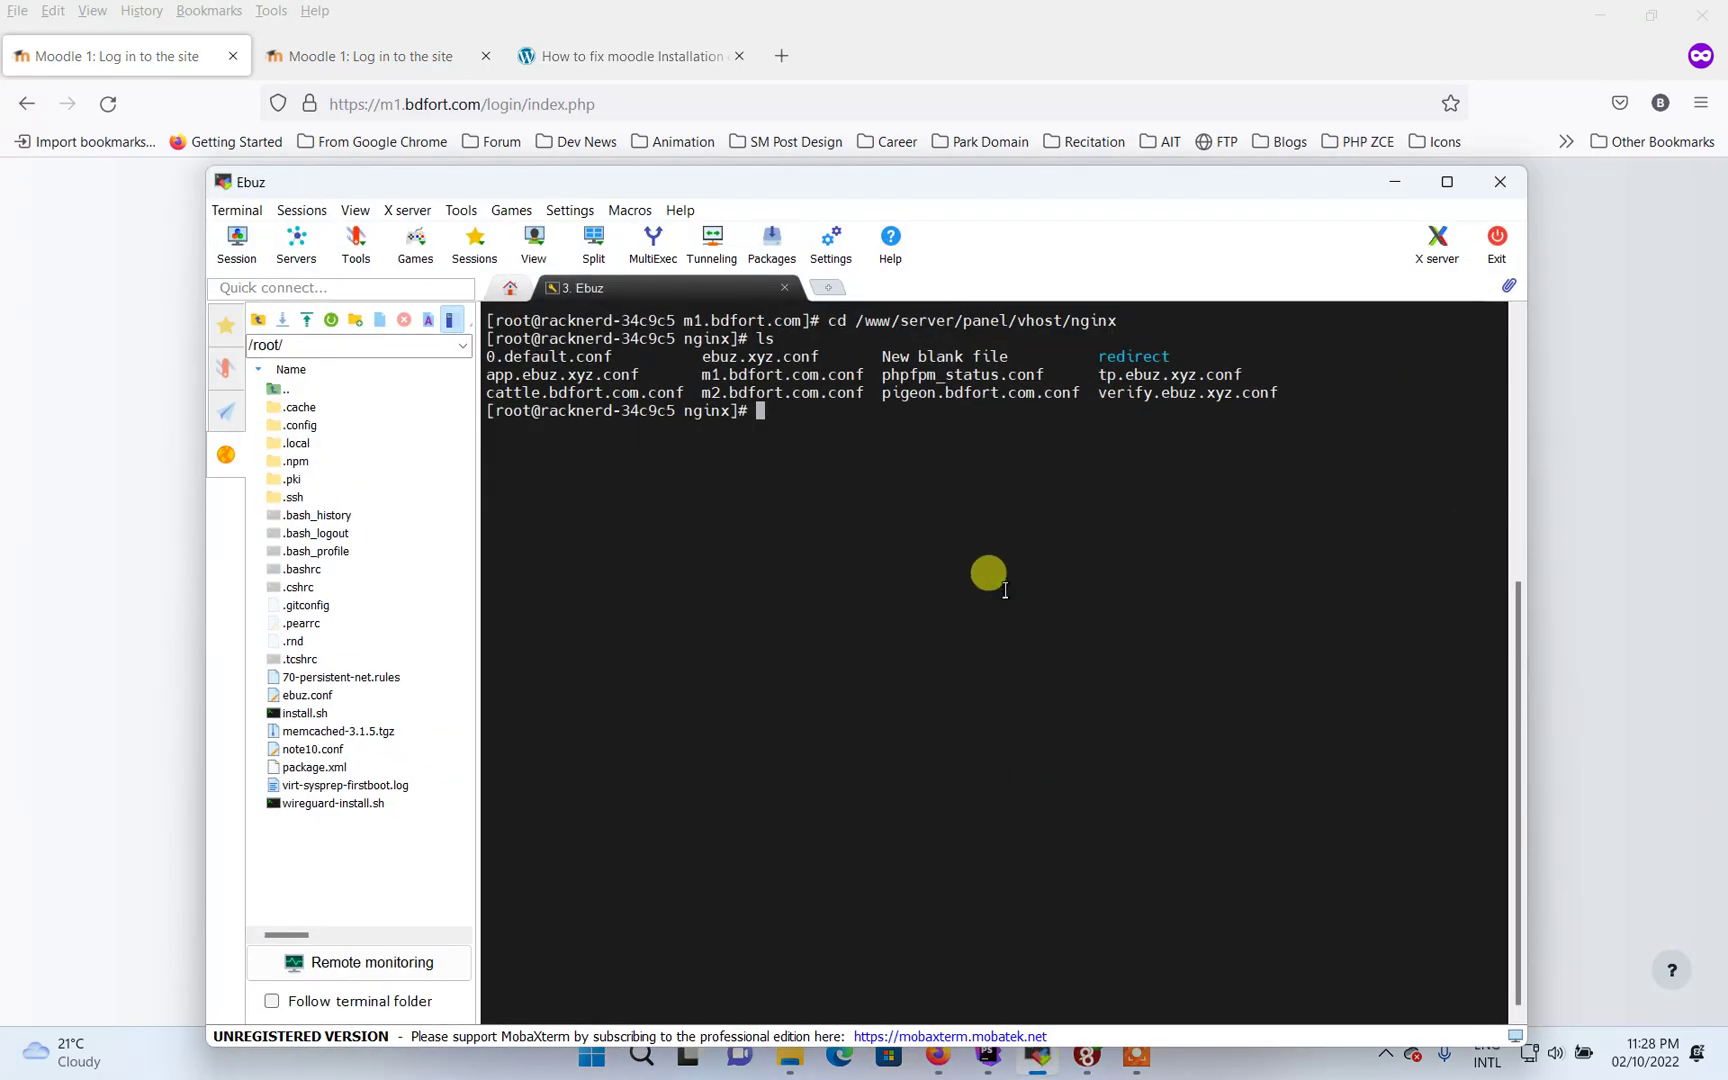
{"action": "type", "text": "ls"}
{"action": "key", "text": "Return"}
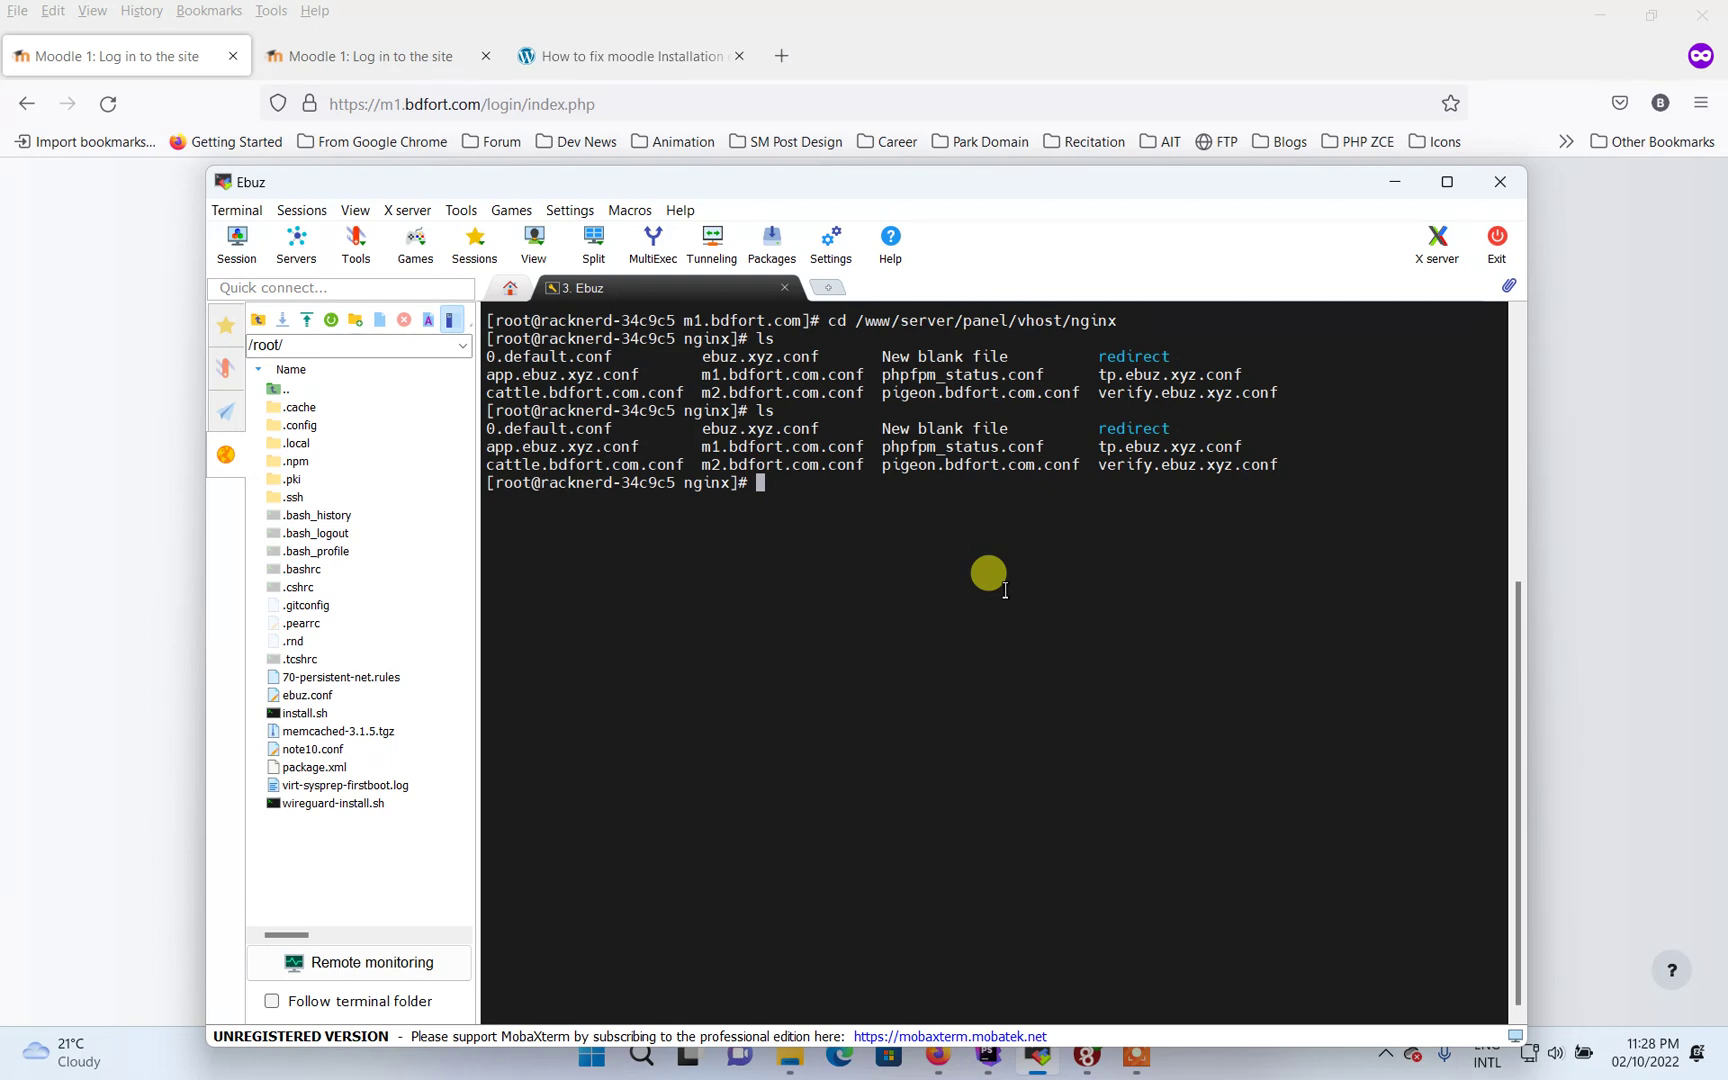
{"action": "type", "text": "cat m1.bdfort.com"}
{"action": "key", "text": "Return"}
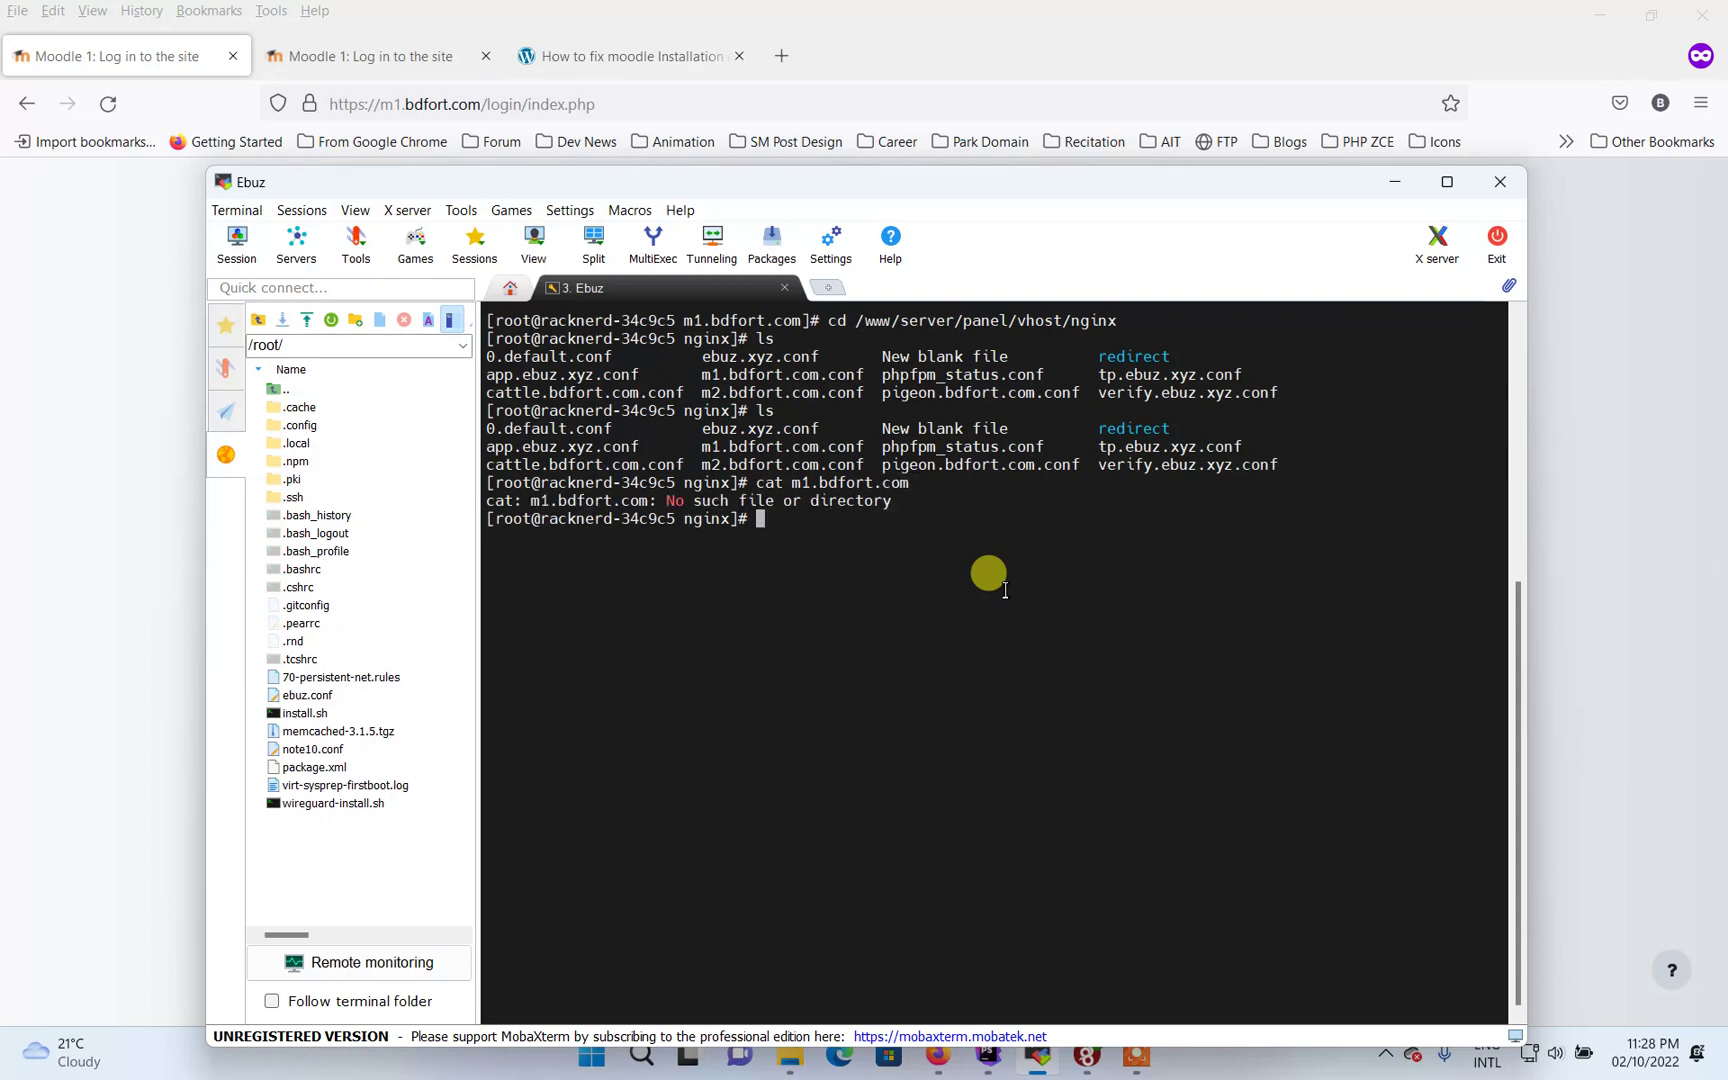
Print m1.bdfort.com.conf to show its PHP, rewrite and forbidden-file rules
{"action": "type", "text": "ls"}
{"action": "key", "text": "Return"}
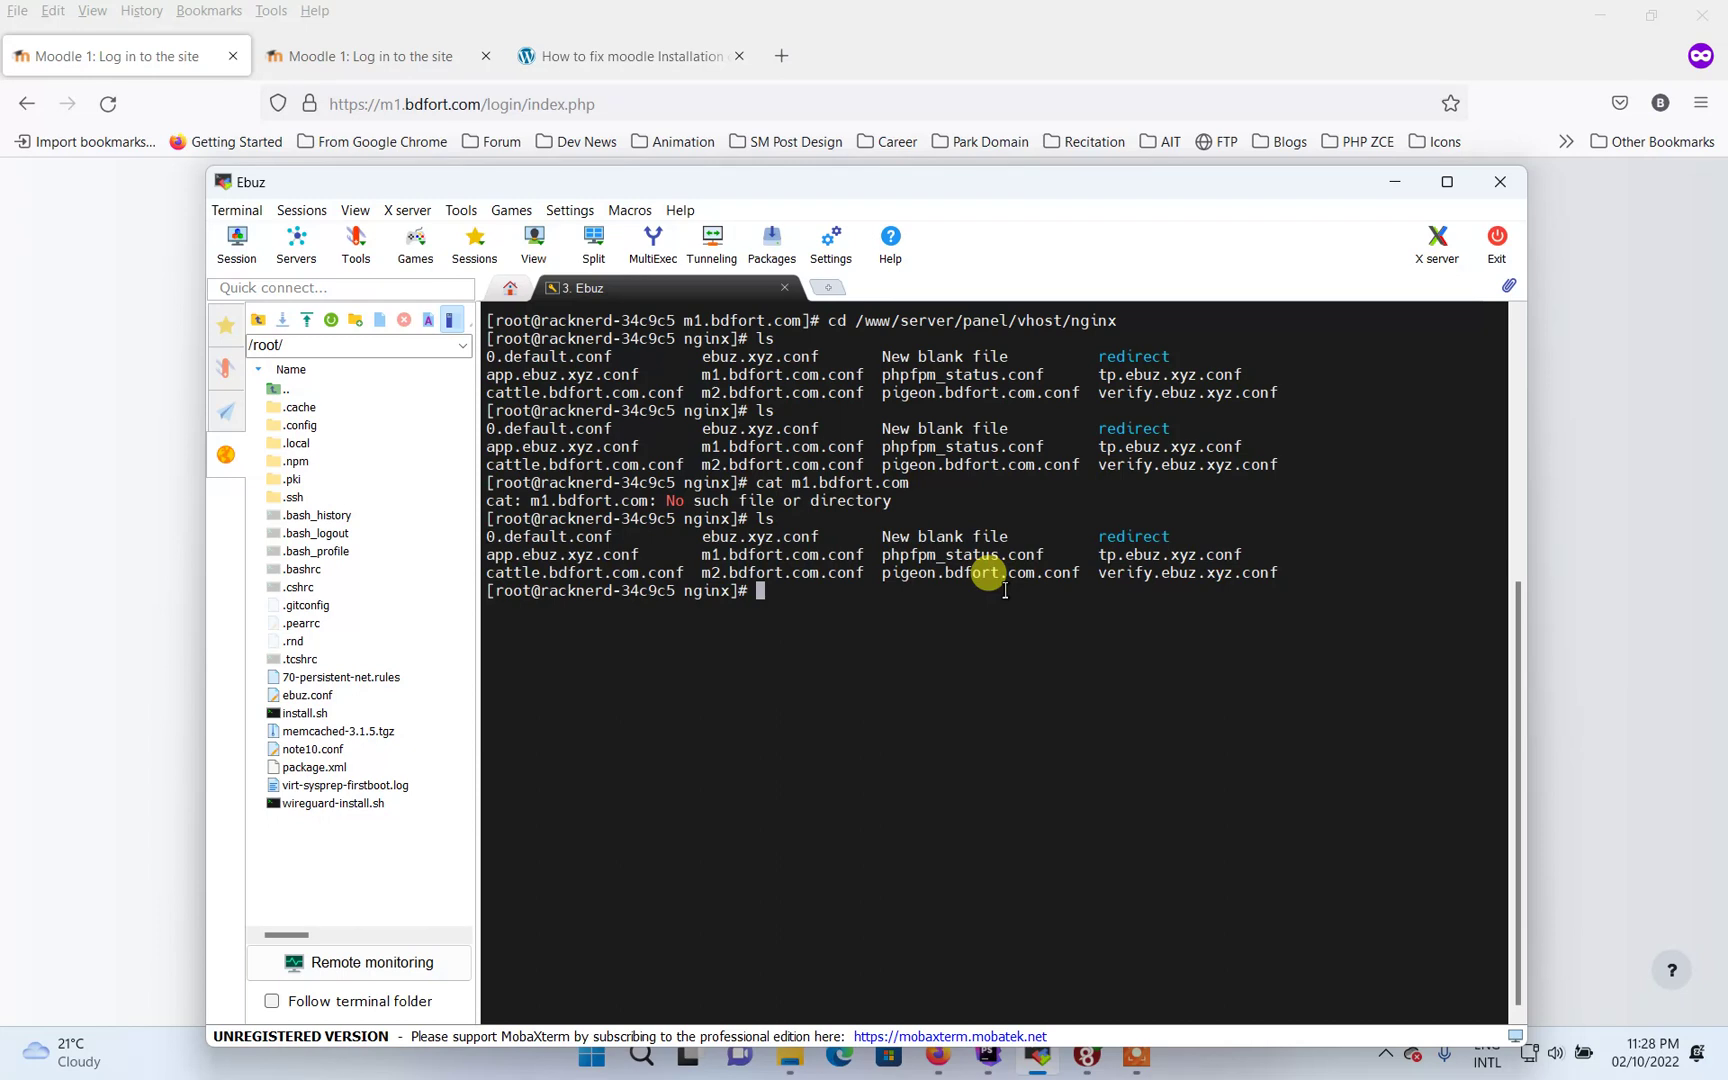
{"action": "type", "text": "ls"}
{"action": "key", "text": "Up"}
{"action": "key", "text": "Up"}
{"action": "type", "text": ".conf"}
{"action": "key", "text": "Return"}
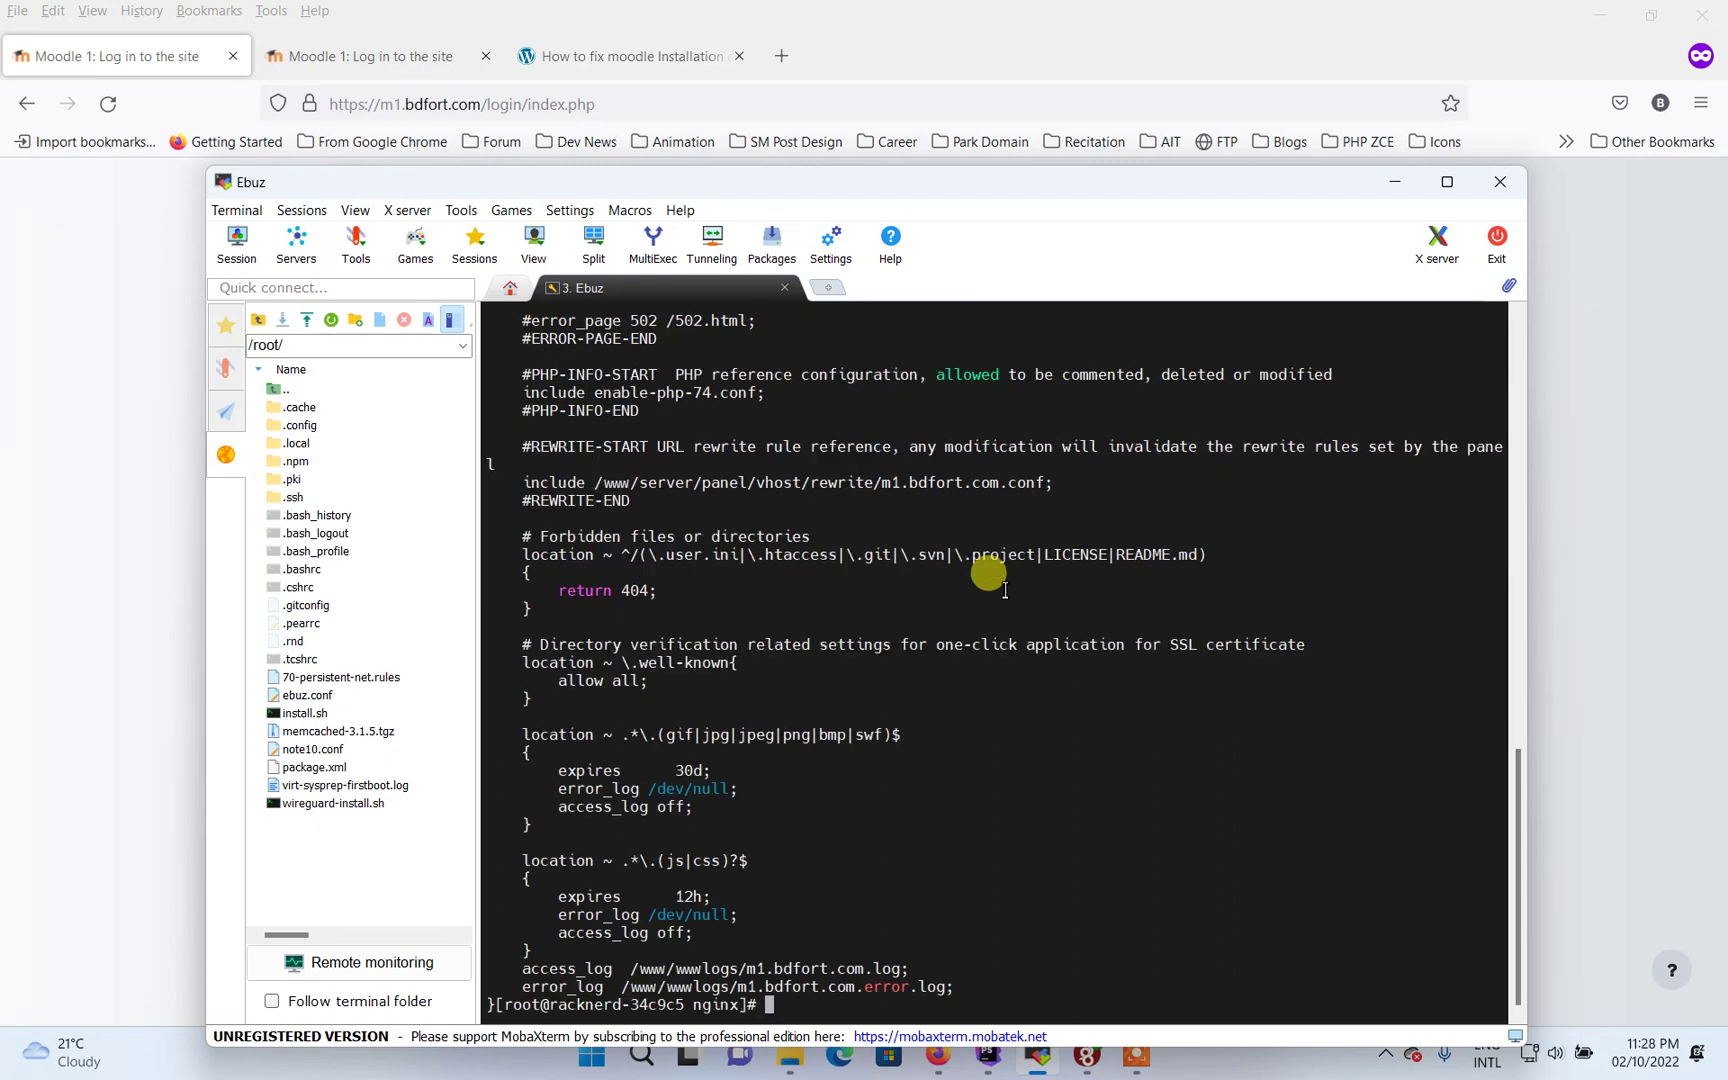
{"action": "scroll", "coordinate": [966, 605], "scroll_direction": "up", "scroll_amount": 3}
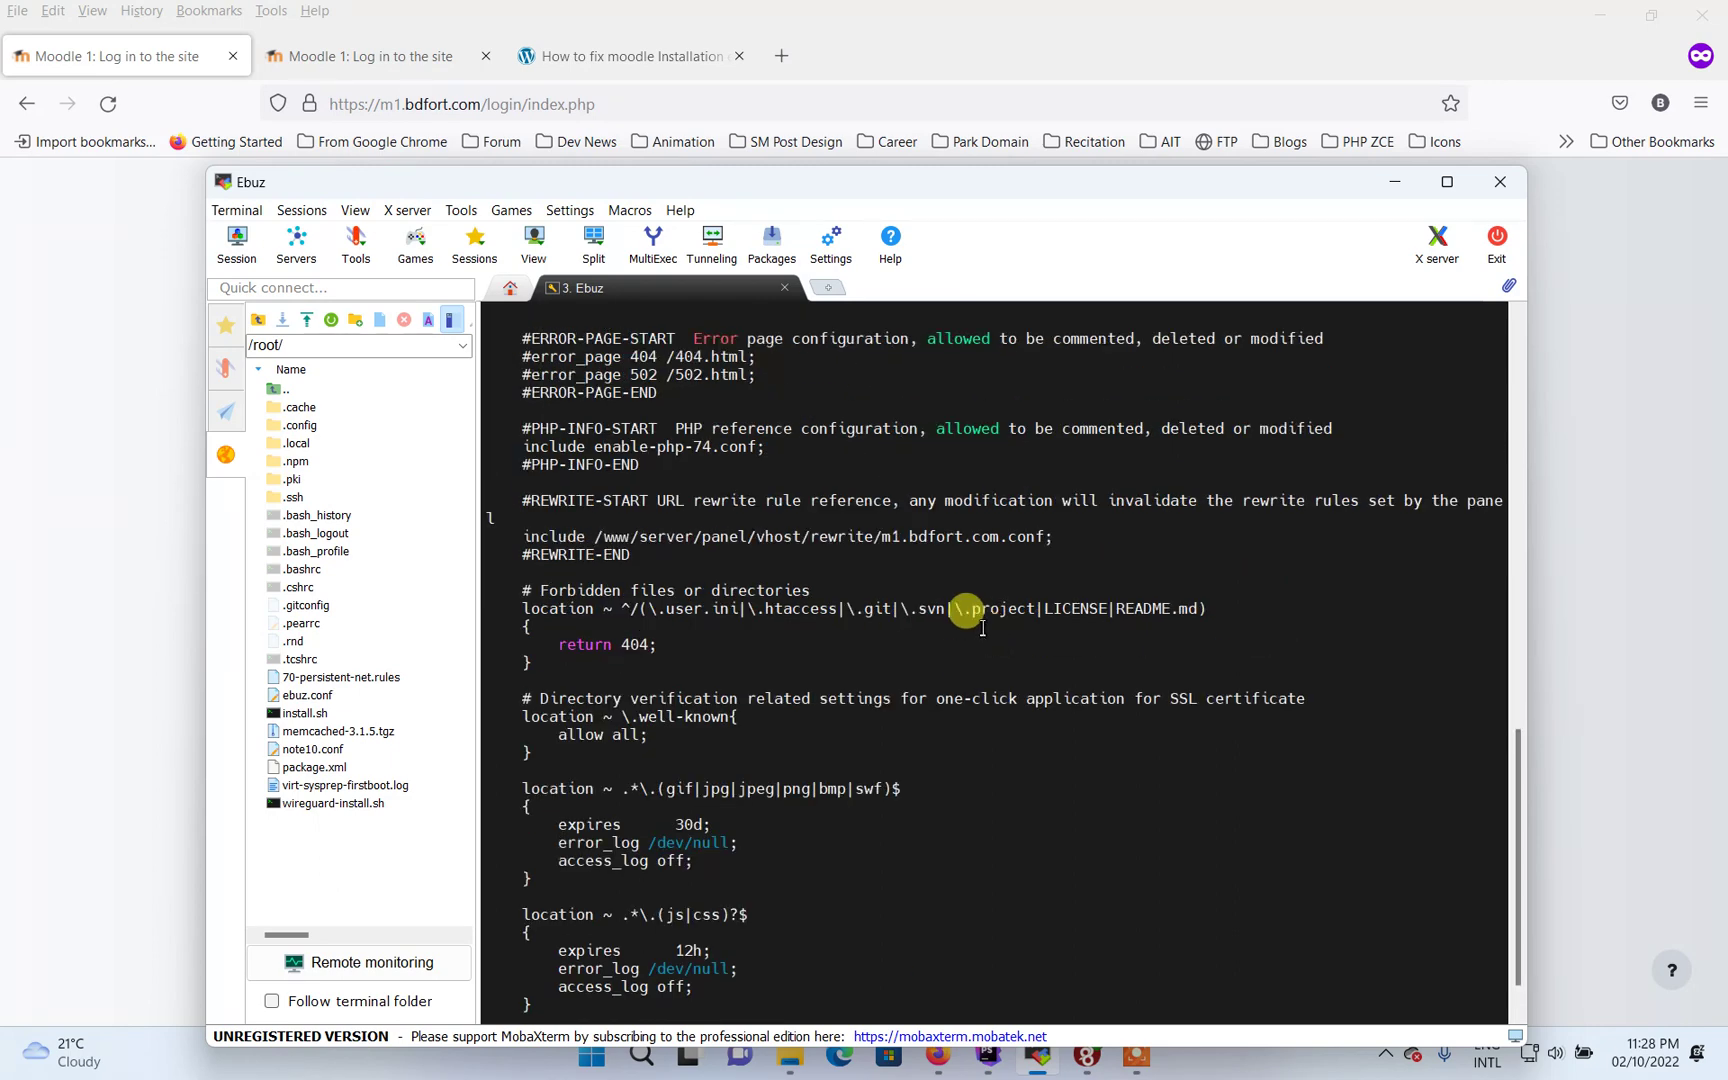
{"action": "scroll", "coordinate": [966, 610], "scroll_direction": "up", "scroll_amount": 8}
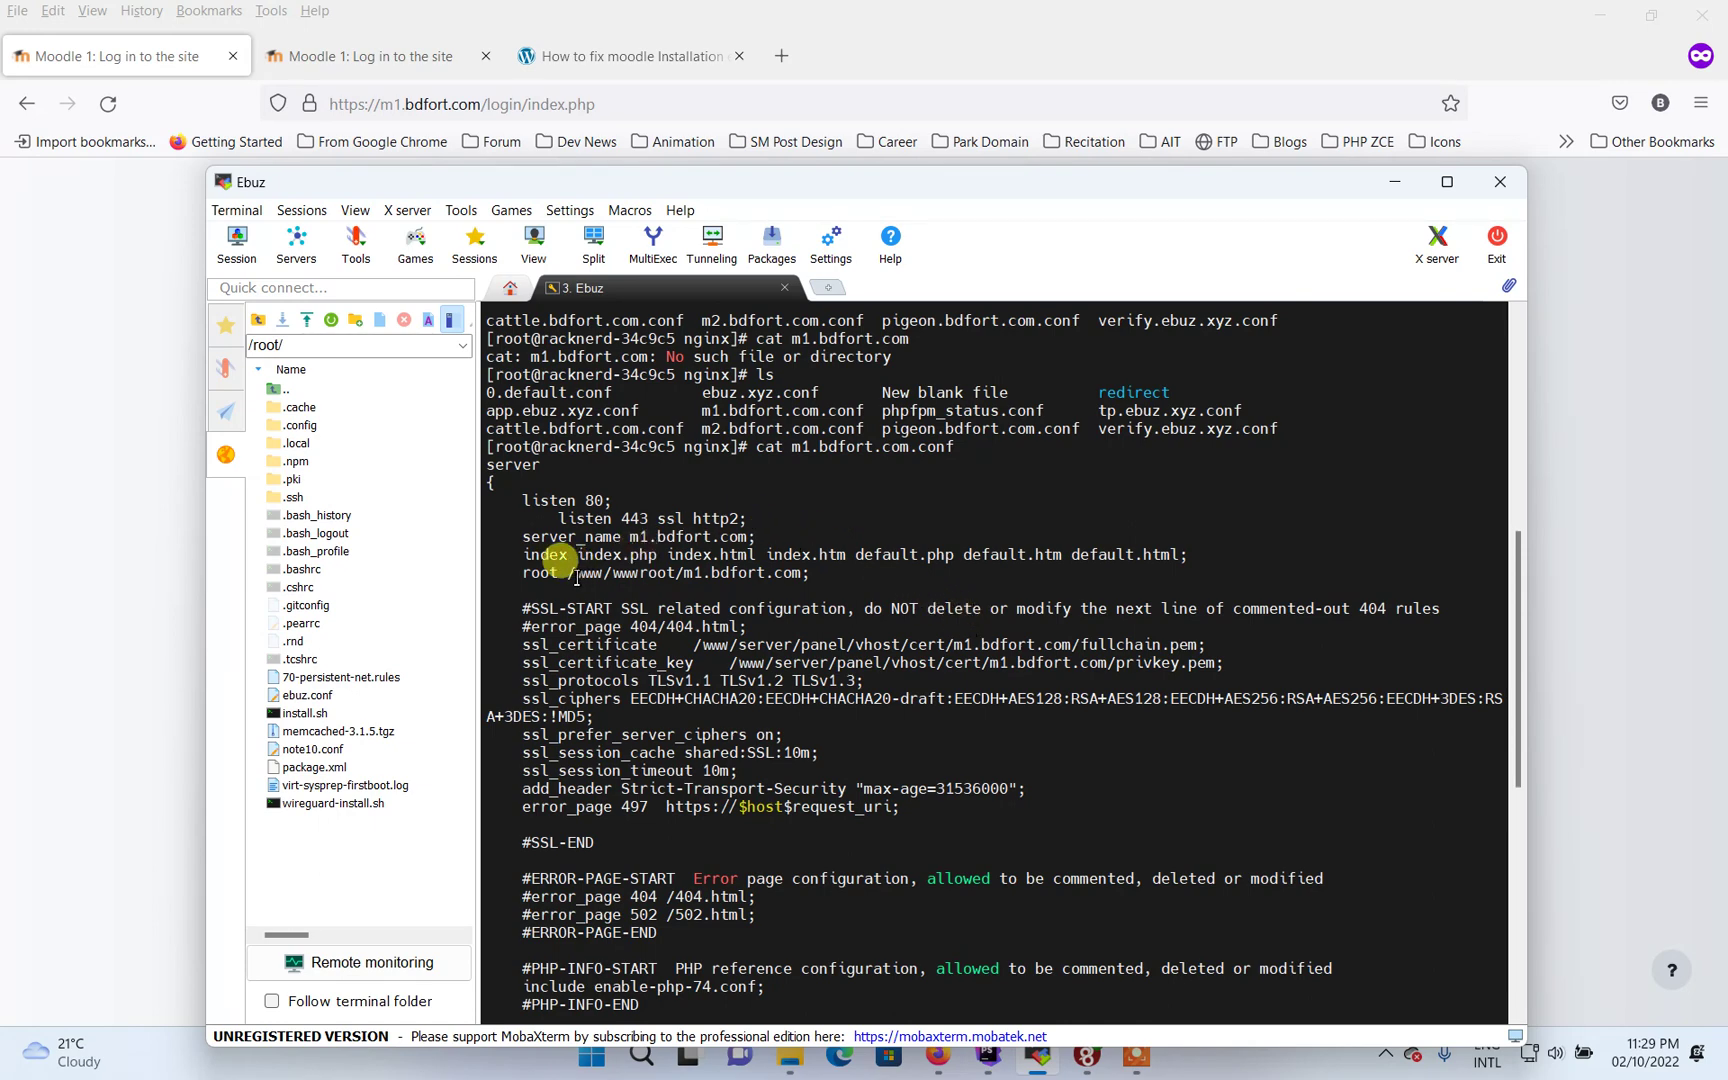
{"action": "scroll", "coordinate": [577, 578], "scroll_direction": "up", "scroll_amount": 1}
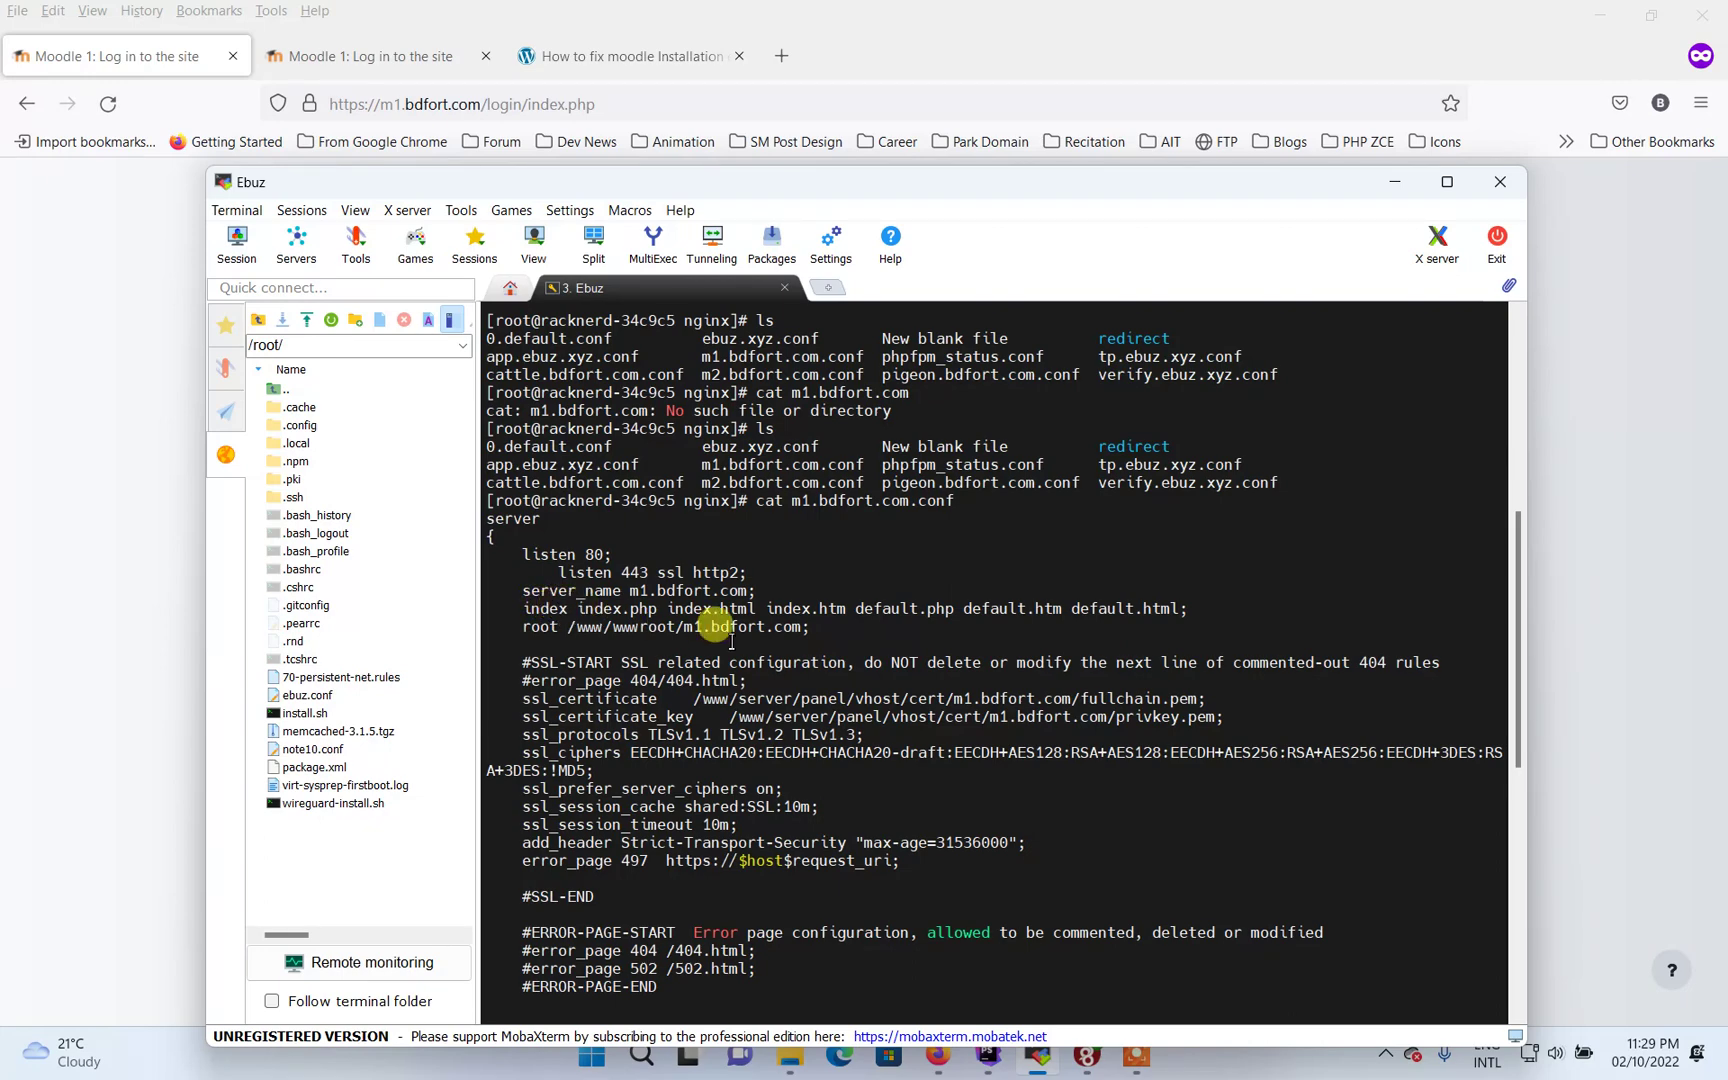
{"action": "scroll", "coordinate": [715, 628], "scroll_direction": "up", "scroll_amount": 2}
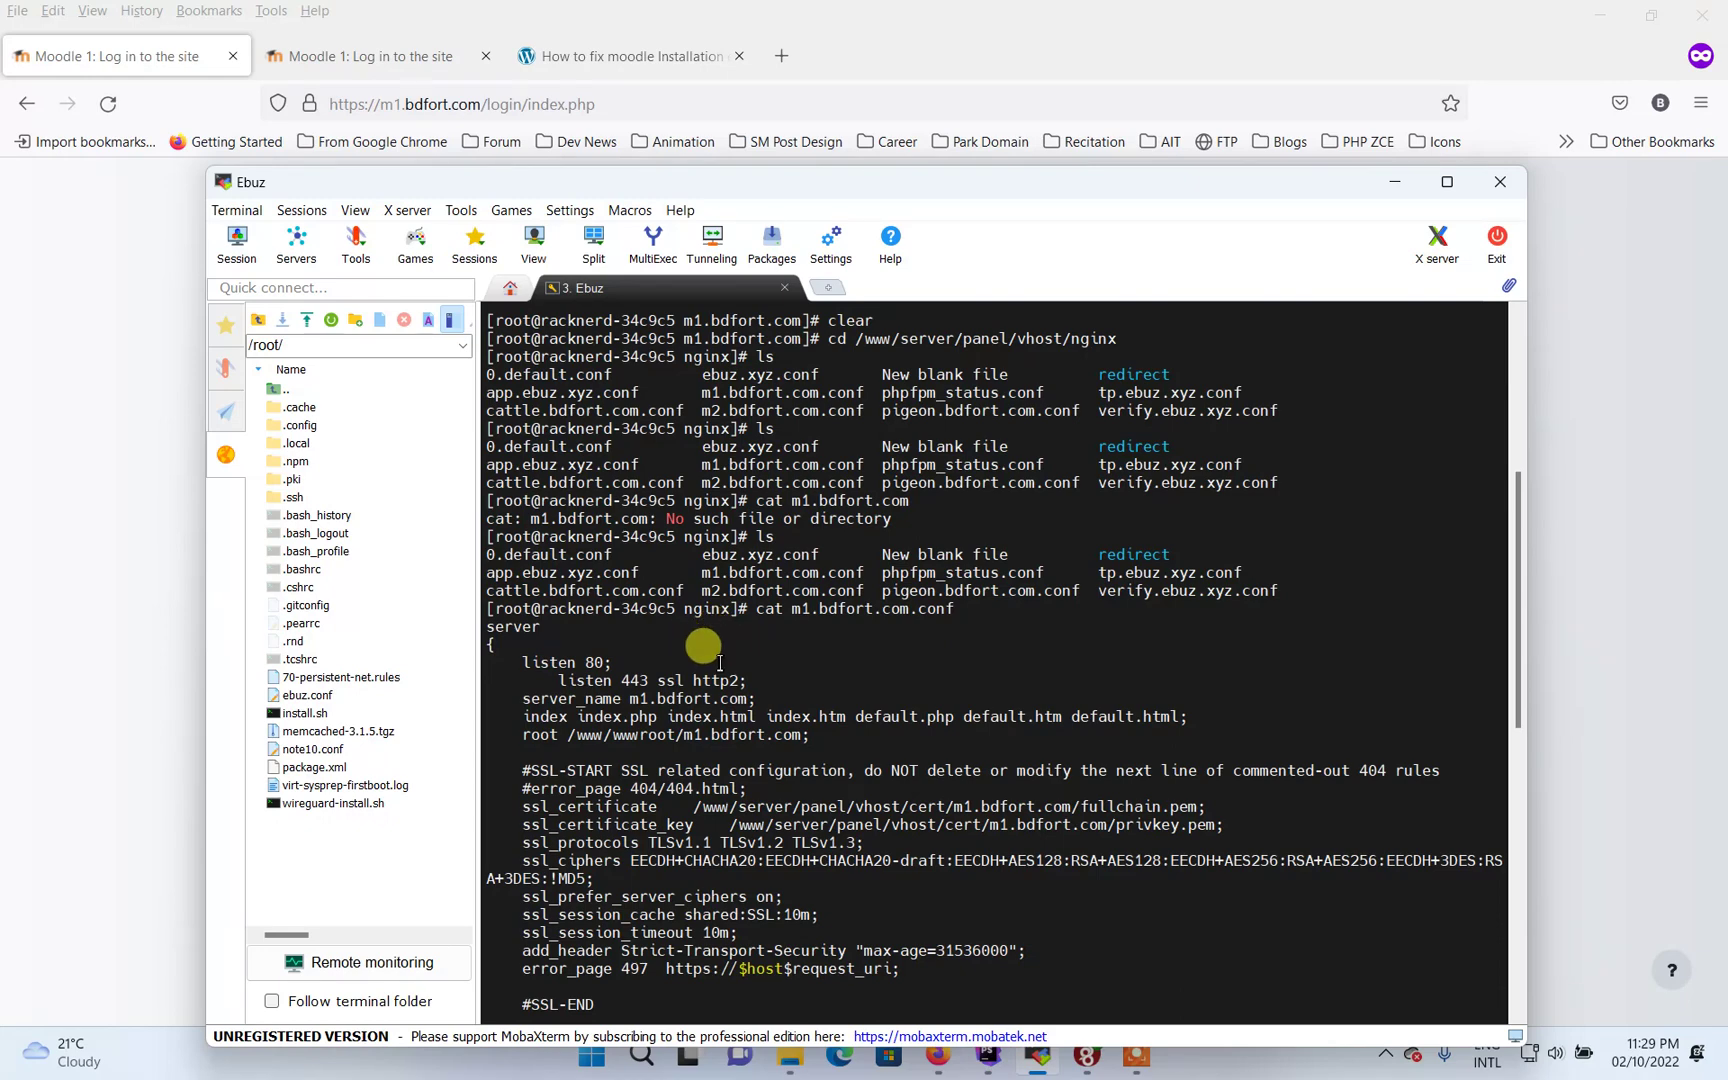
{"action": "scroll", "coordinate": [718, 662], "scroll_direction": "down", "scroll_amount": 14}
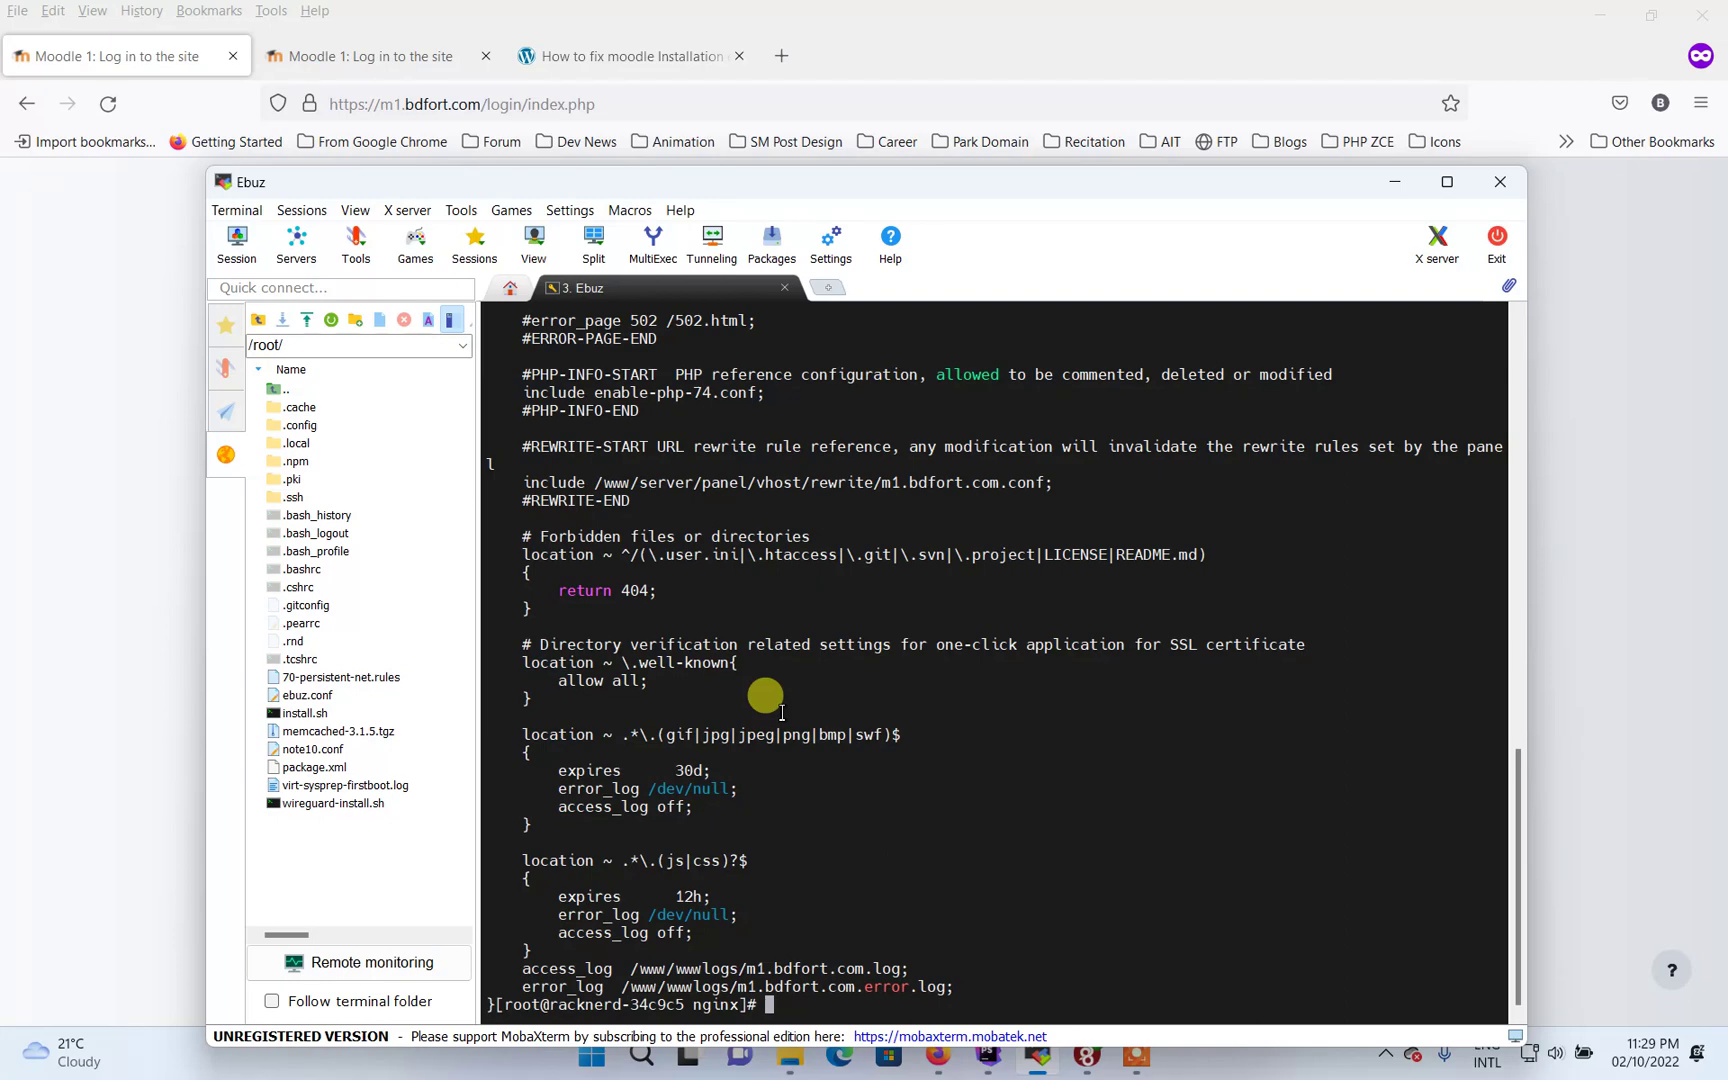
Edit the recalled cat command from m1 to m2 to print m2.bdfort.com.conf
{"action": "key", "text": "Up"}
{"action": "key", "text": "Left"}
{"action": "key", "text": "Left"}
{"action": "key", "text": "Left"}
{"action": "key", "text": "Left"}
{"action": "key", "text": "Left"}
{"action": "key", "text": "Left"}
{"action": "key", "text": "Left"}
{"action": "key", "text": "Left"}
{"action": "key", "text": "Left"}
{"action": "key", "text": "Left"}
{"action": "key", "text": "Left"}
{"action": "key", "text": "Left"}
{"action": "key", "text": "Left"}
{"action": "key", "text": "Left"}
{"action": "key", "text": "Left"}
{"action": "key", "text": "Left"}
{"action": "key", "text": "Left"}
{"action": "key", "text": "Right"}
{"action": "key", "text": "BackSpace"}
{"action": "type", "text": "2"}
{"action": "key", "text": "Return"}
Highlight the m2.bdfort.com server_name and the /www/wwwroot/m1.bdfort.com root line
{"action": "scroll", "coordinate": [782, 712], "scroll_direction": "up", "scroll_amount": 9}
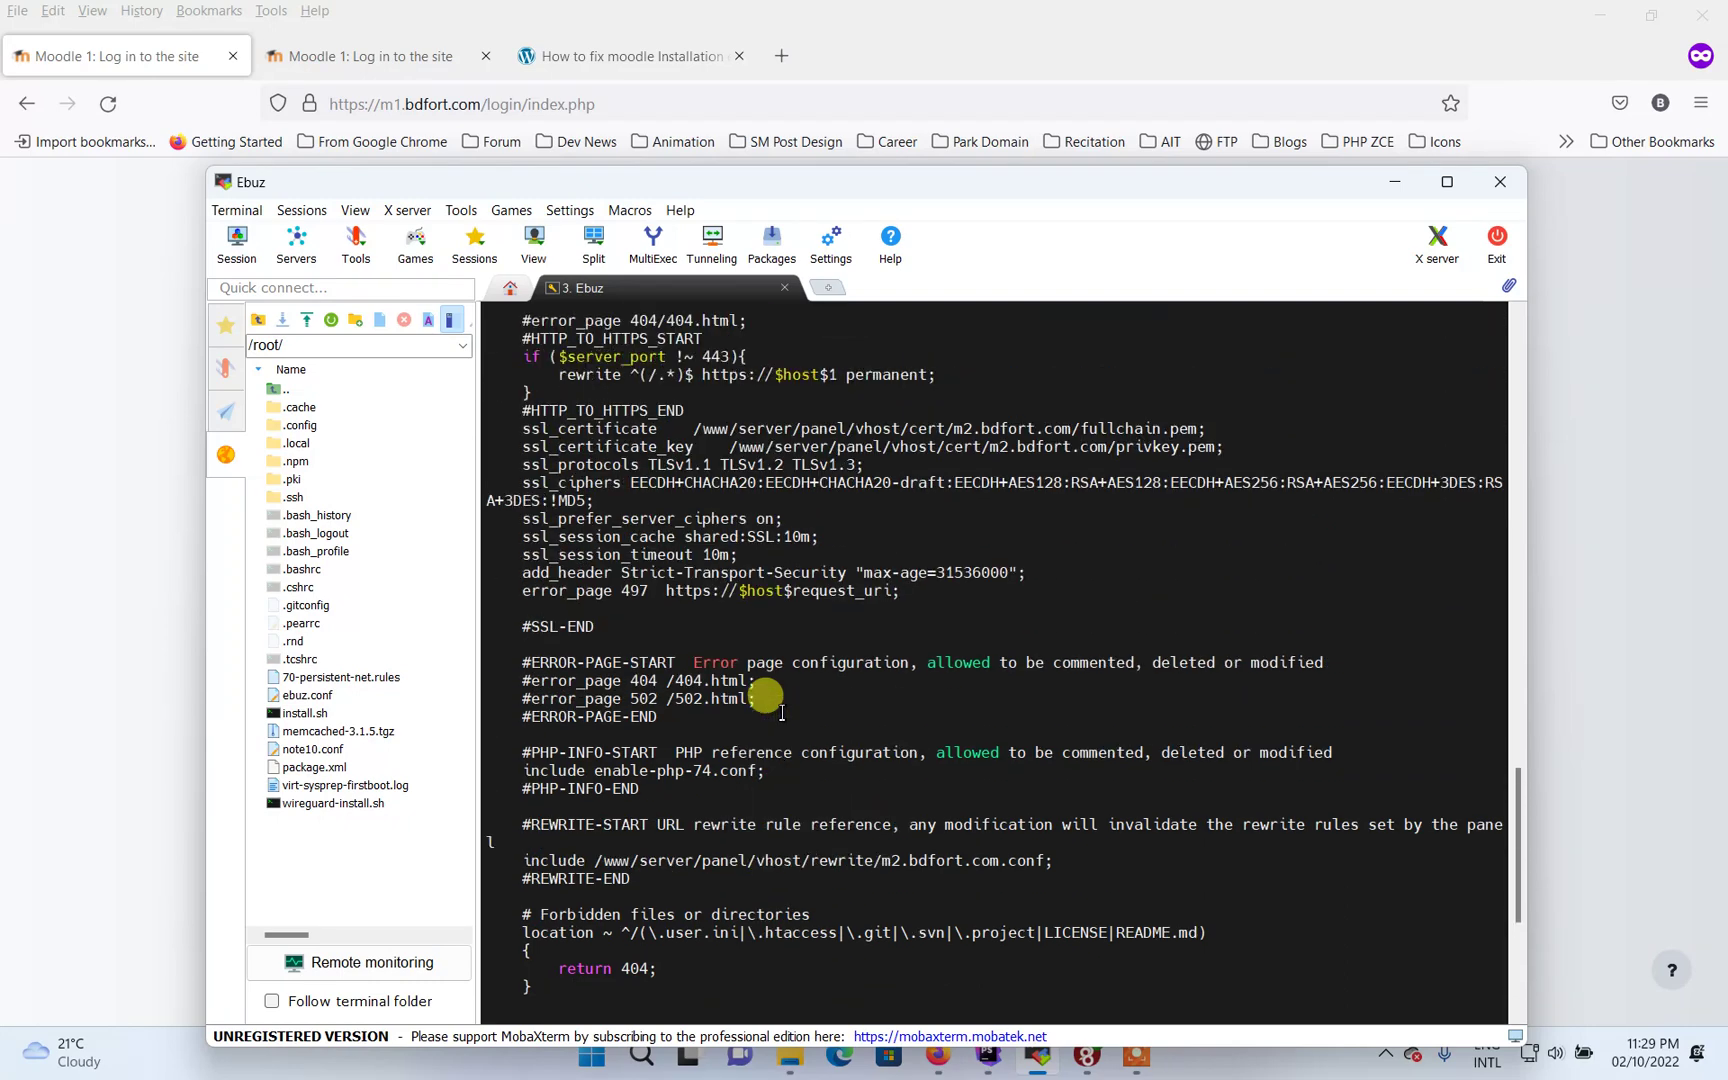
{"action": "scroll", "coordinate": [782, 712], "scroll_direction": "up", "scroll_amount": 4}
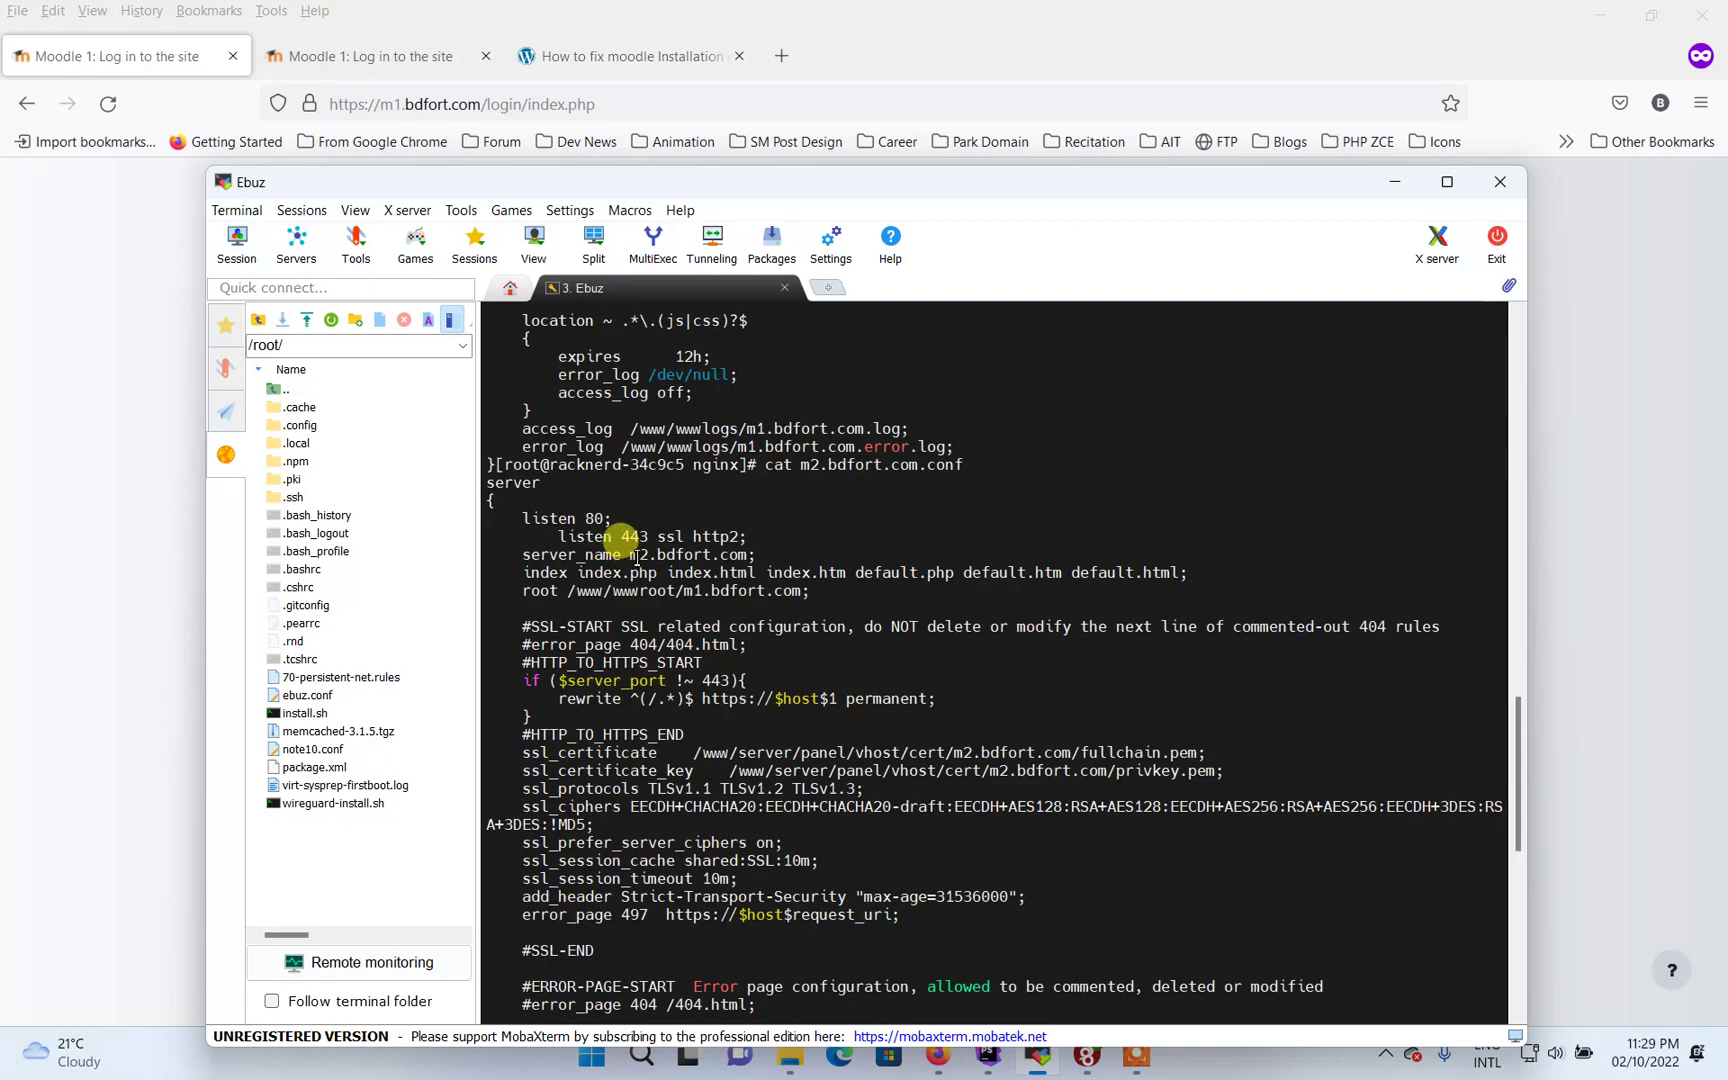
{"action": "left_click_drag", "start_coordinate": [631, 556], "coordinate": [760, 561]}
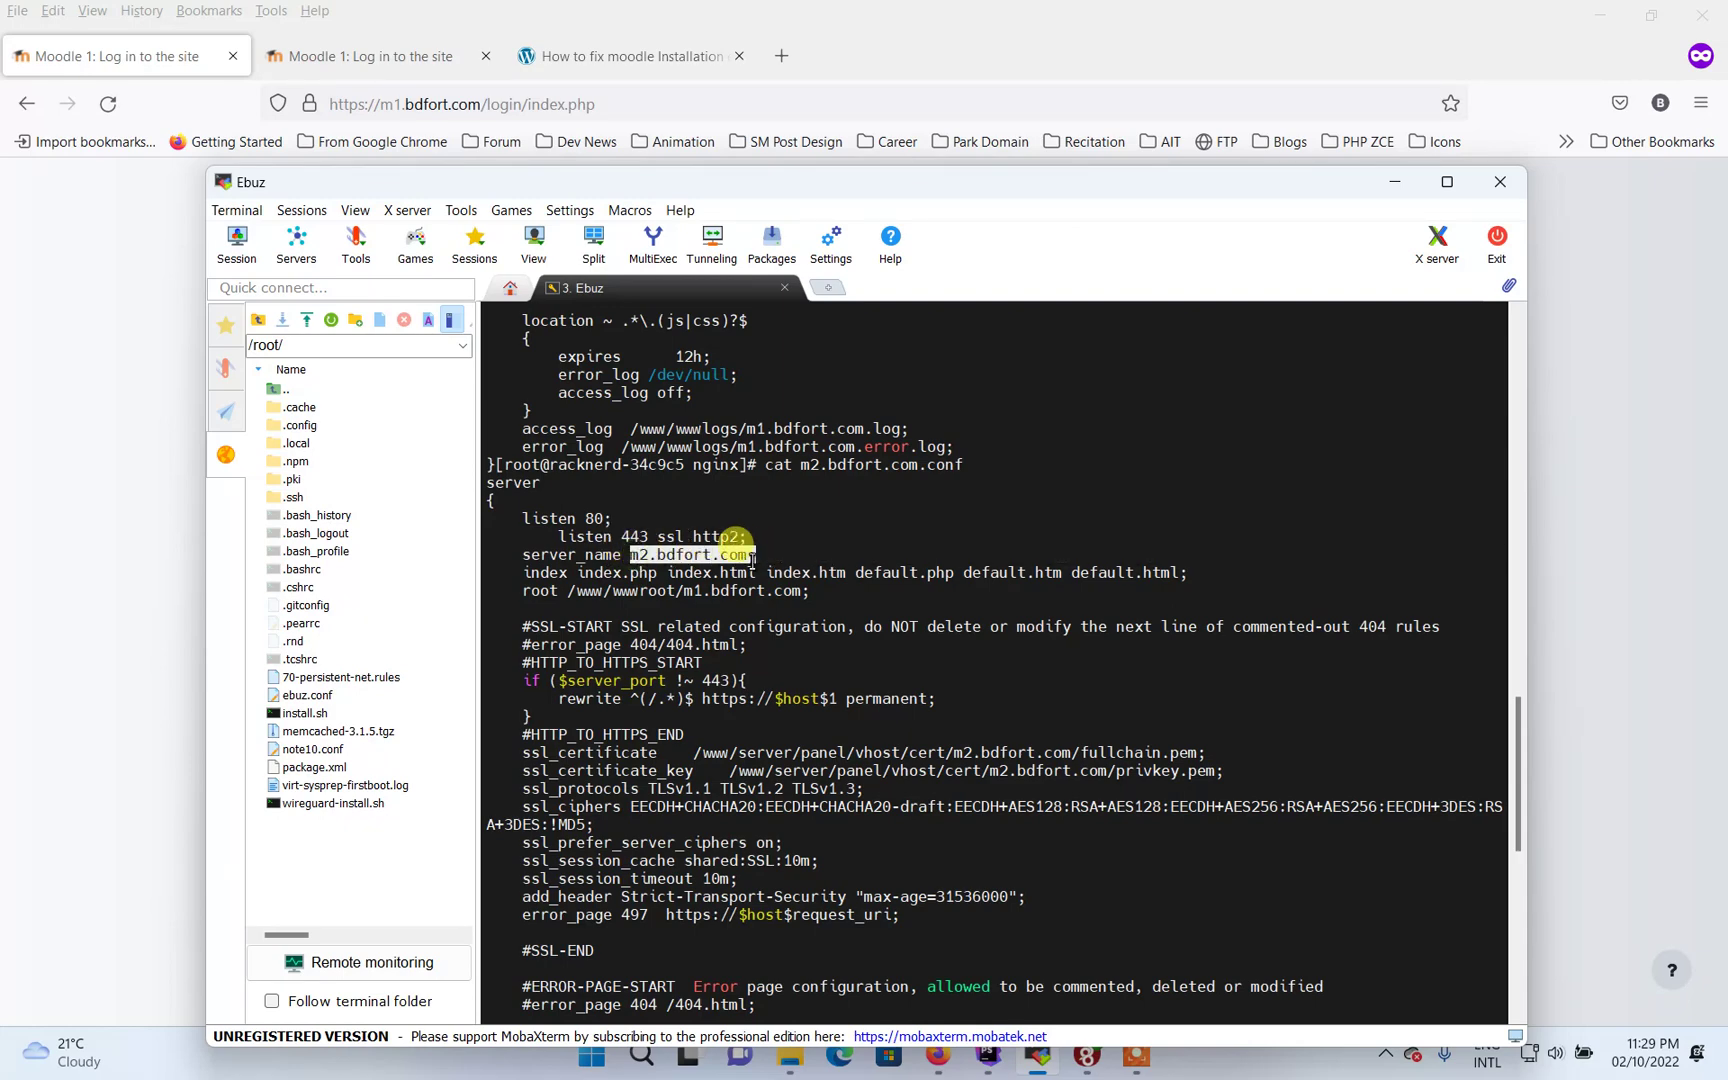
{"action": "left_click_drag", "start_coordinate": [752, 560], "coordinate": [757, 558]}
{"action": "left_click", "coordinate": [662, 572]}
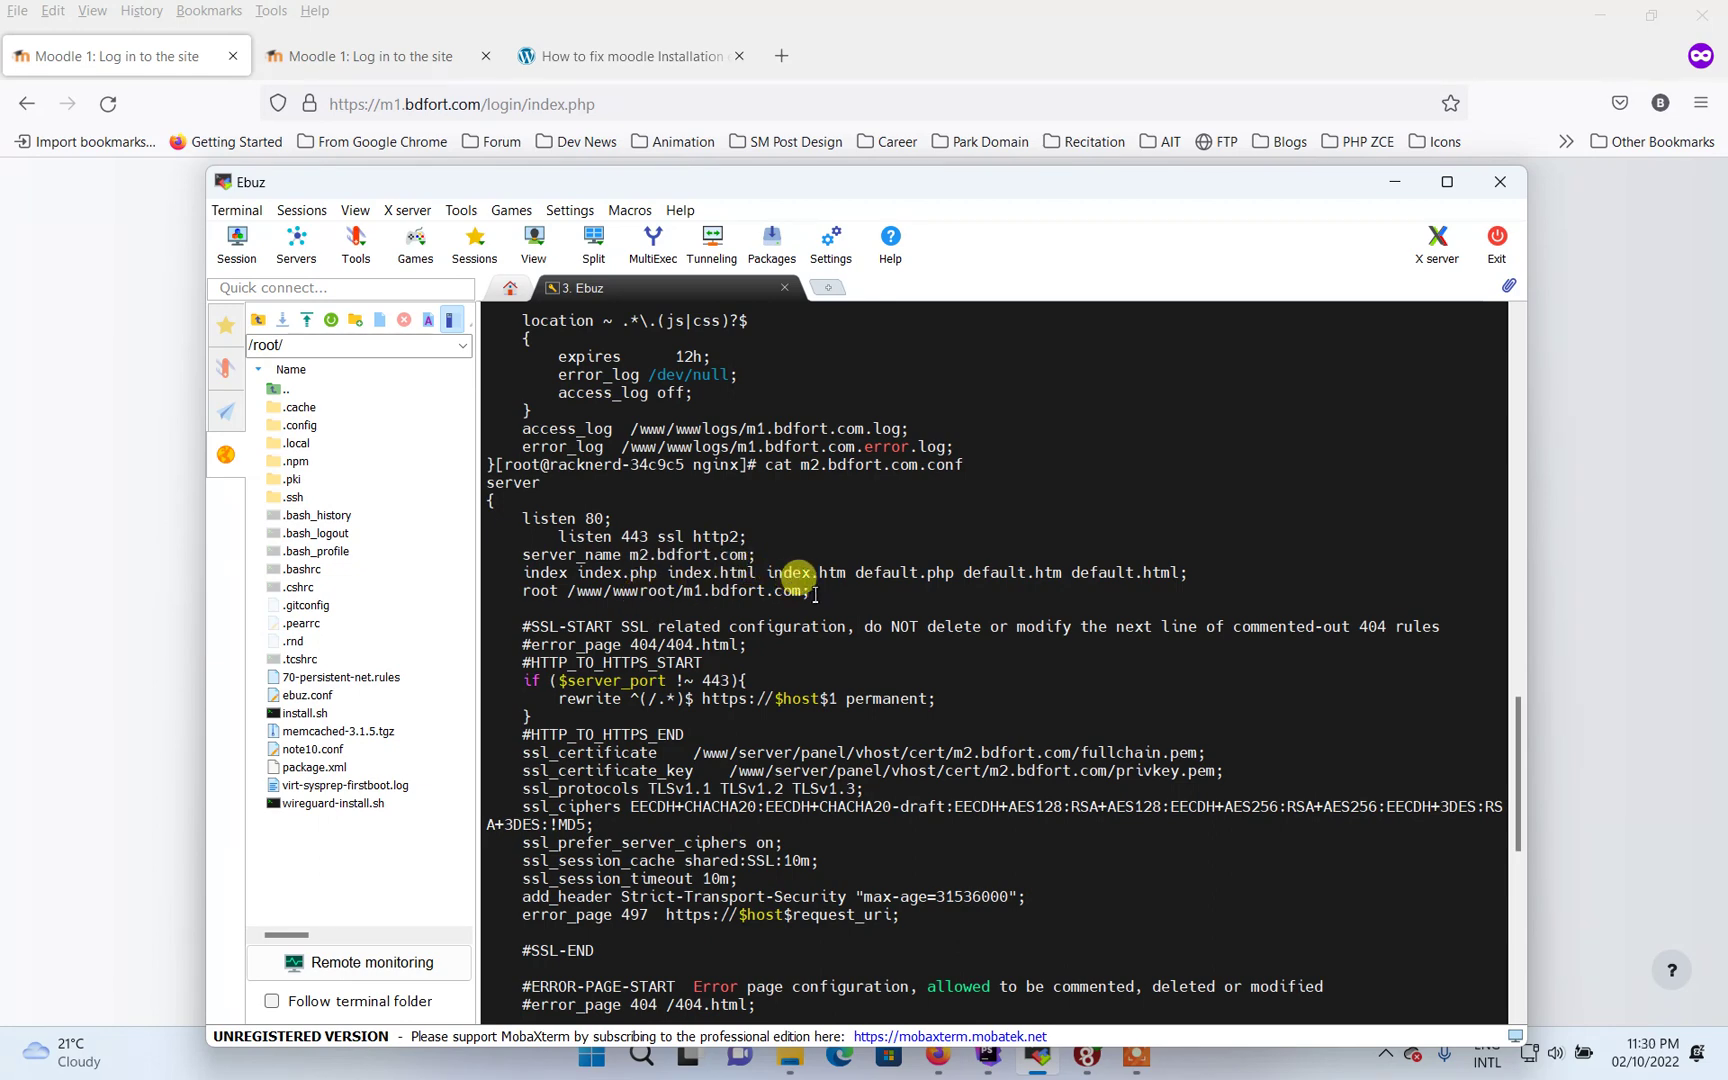
{"action": "left_click_drag", "start_coordinate": [815, 594], "coordinate": [577, 594]}
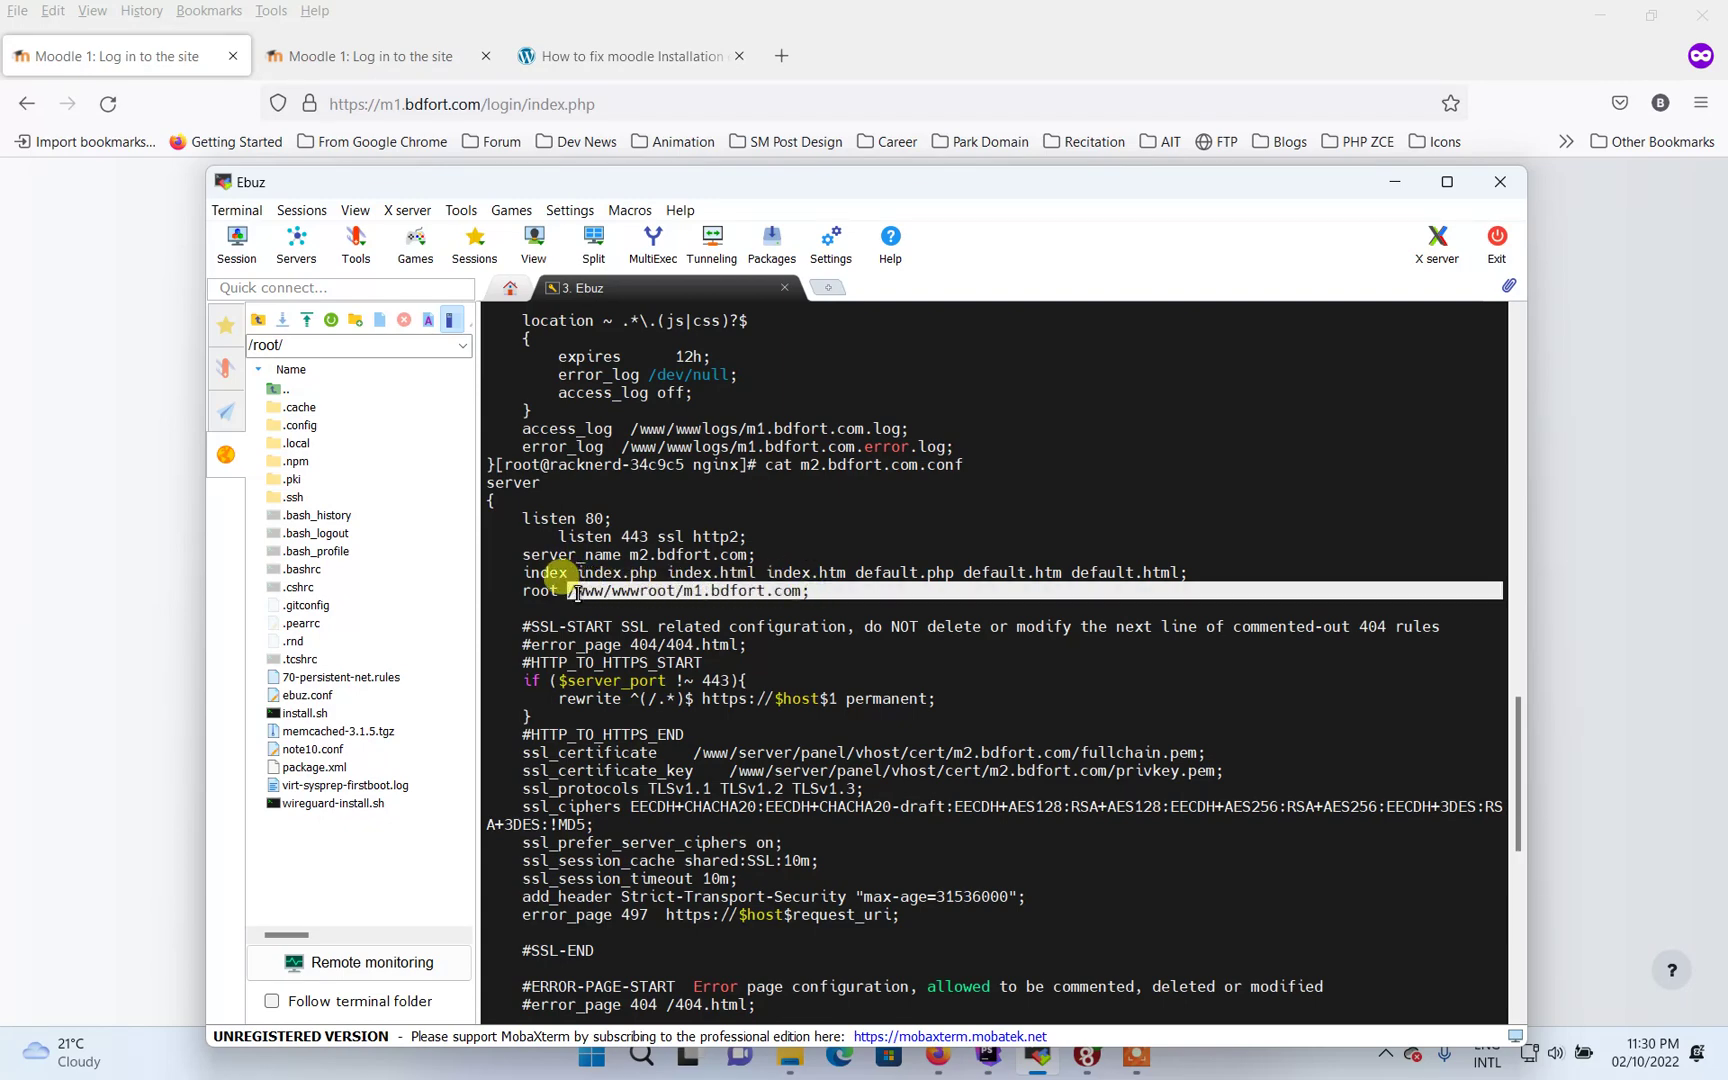
{"action": "left_click", "coordinate": [692, 598]}
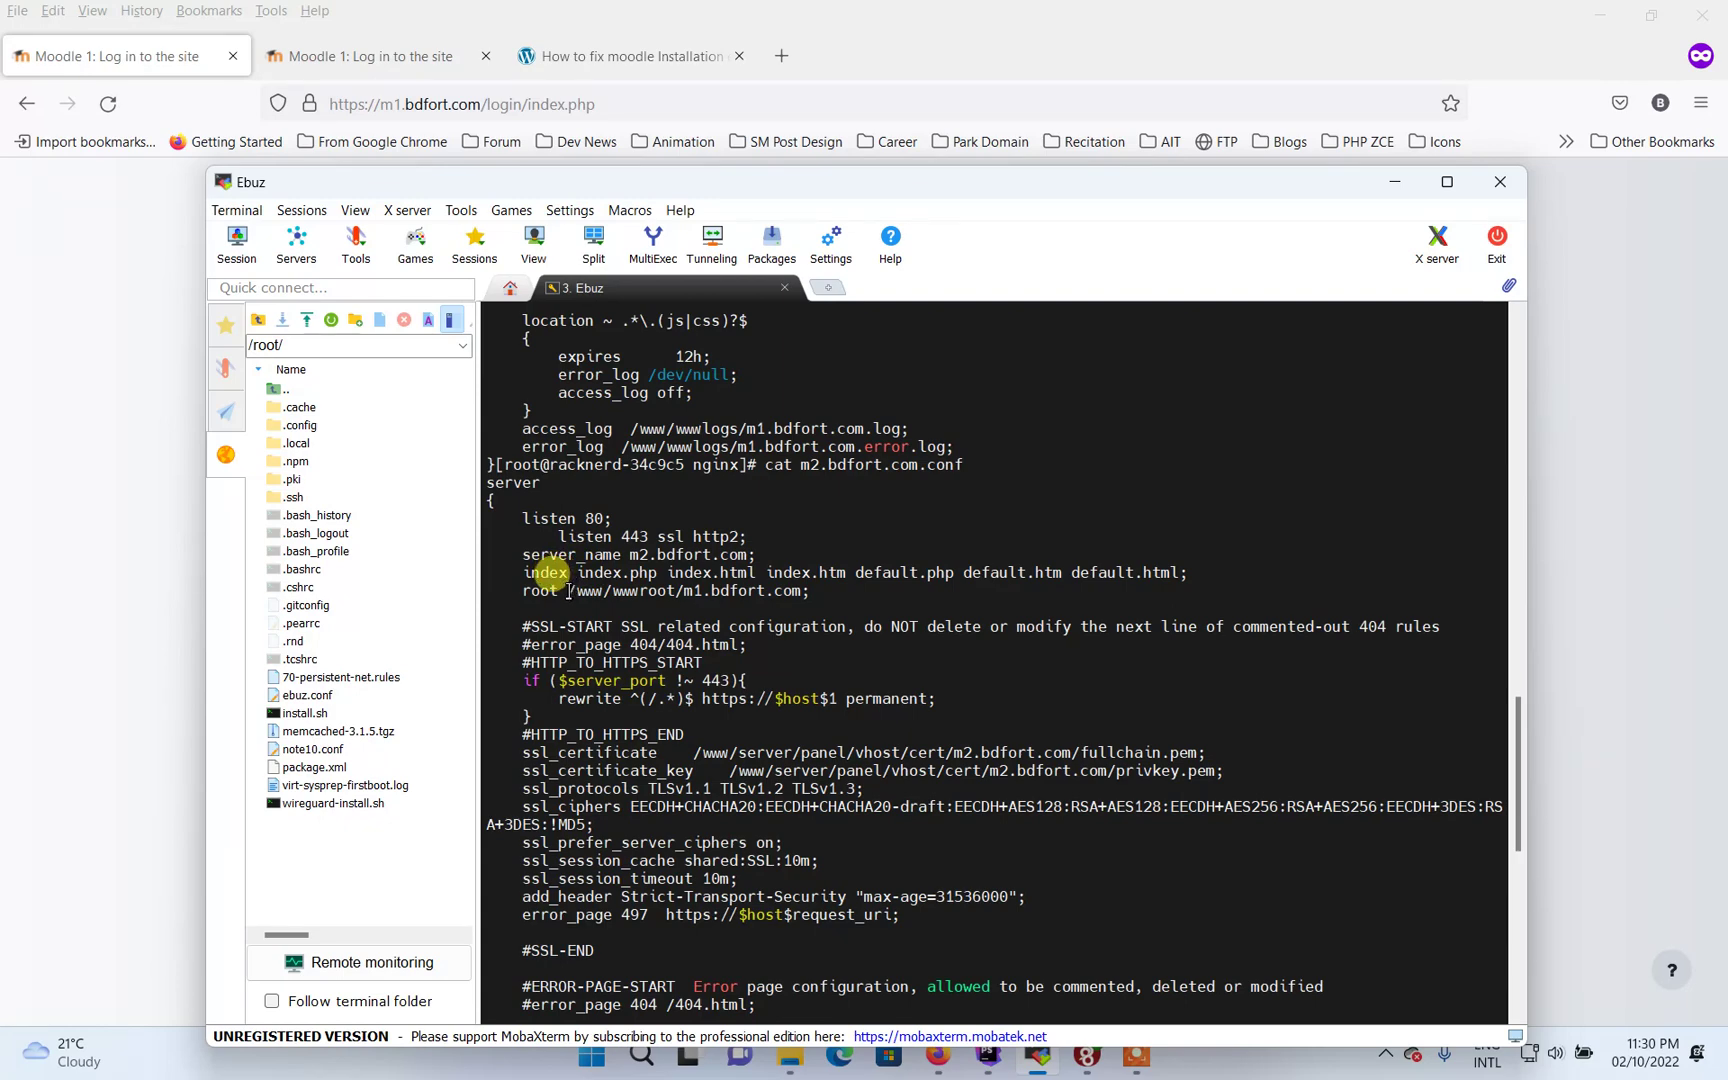
{"action": "scroll", "coordinate": [705, 510], "scroll_direction": "down", "scroll_amount": 9}
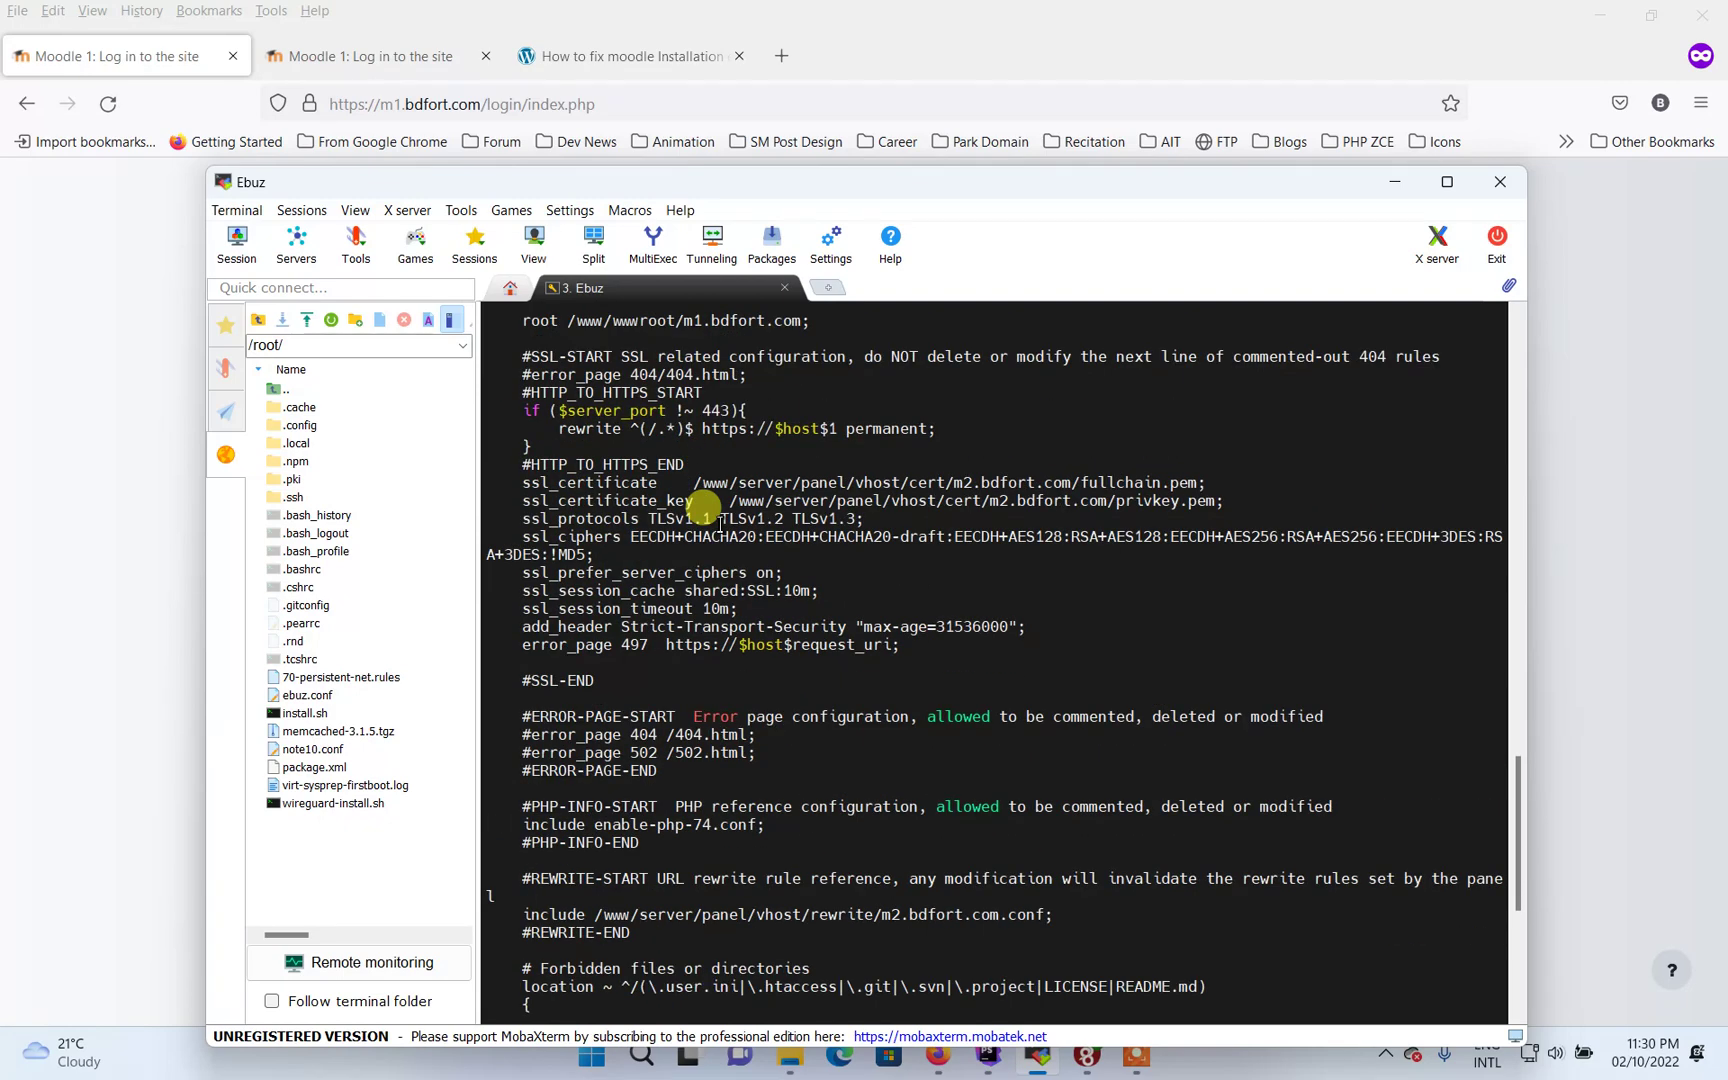
{"action": "scroll", "coordinate": [794, 622], "scroll_direction": "down", "scroll_amount": 4}
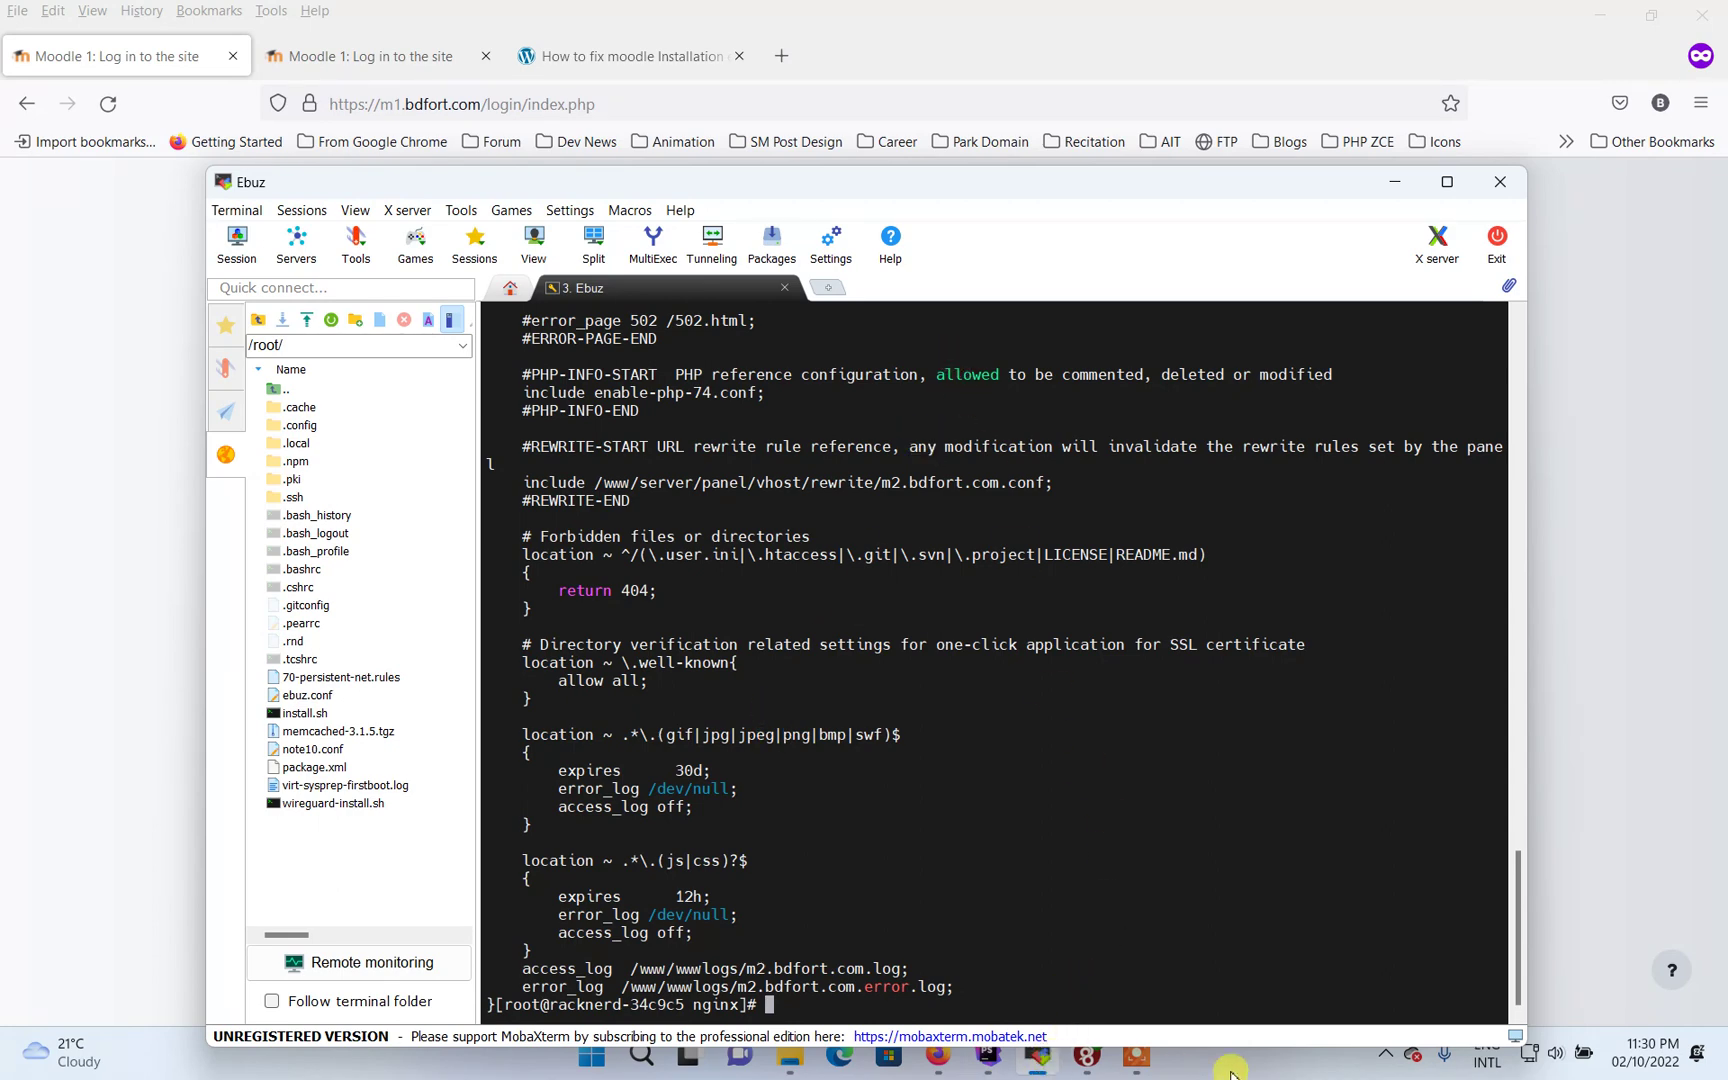
In config.php, point out the cachedir and wwwroot settings on lines 30–31
{"action": "left_click", "coordinate": [988, 1056]}
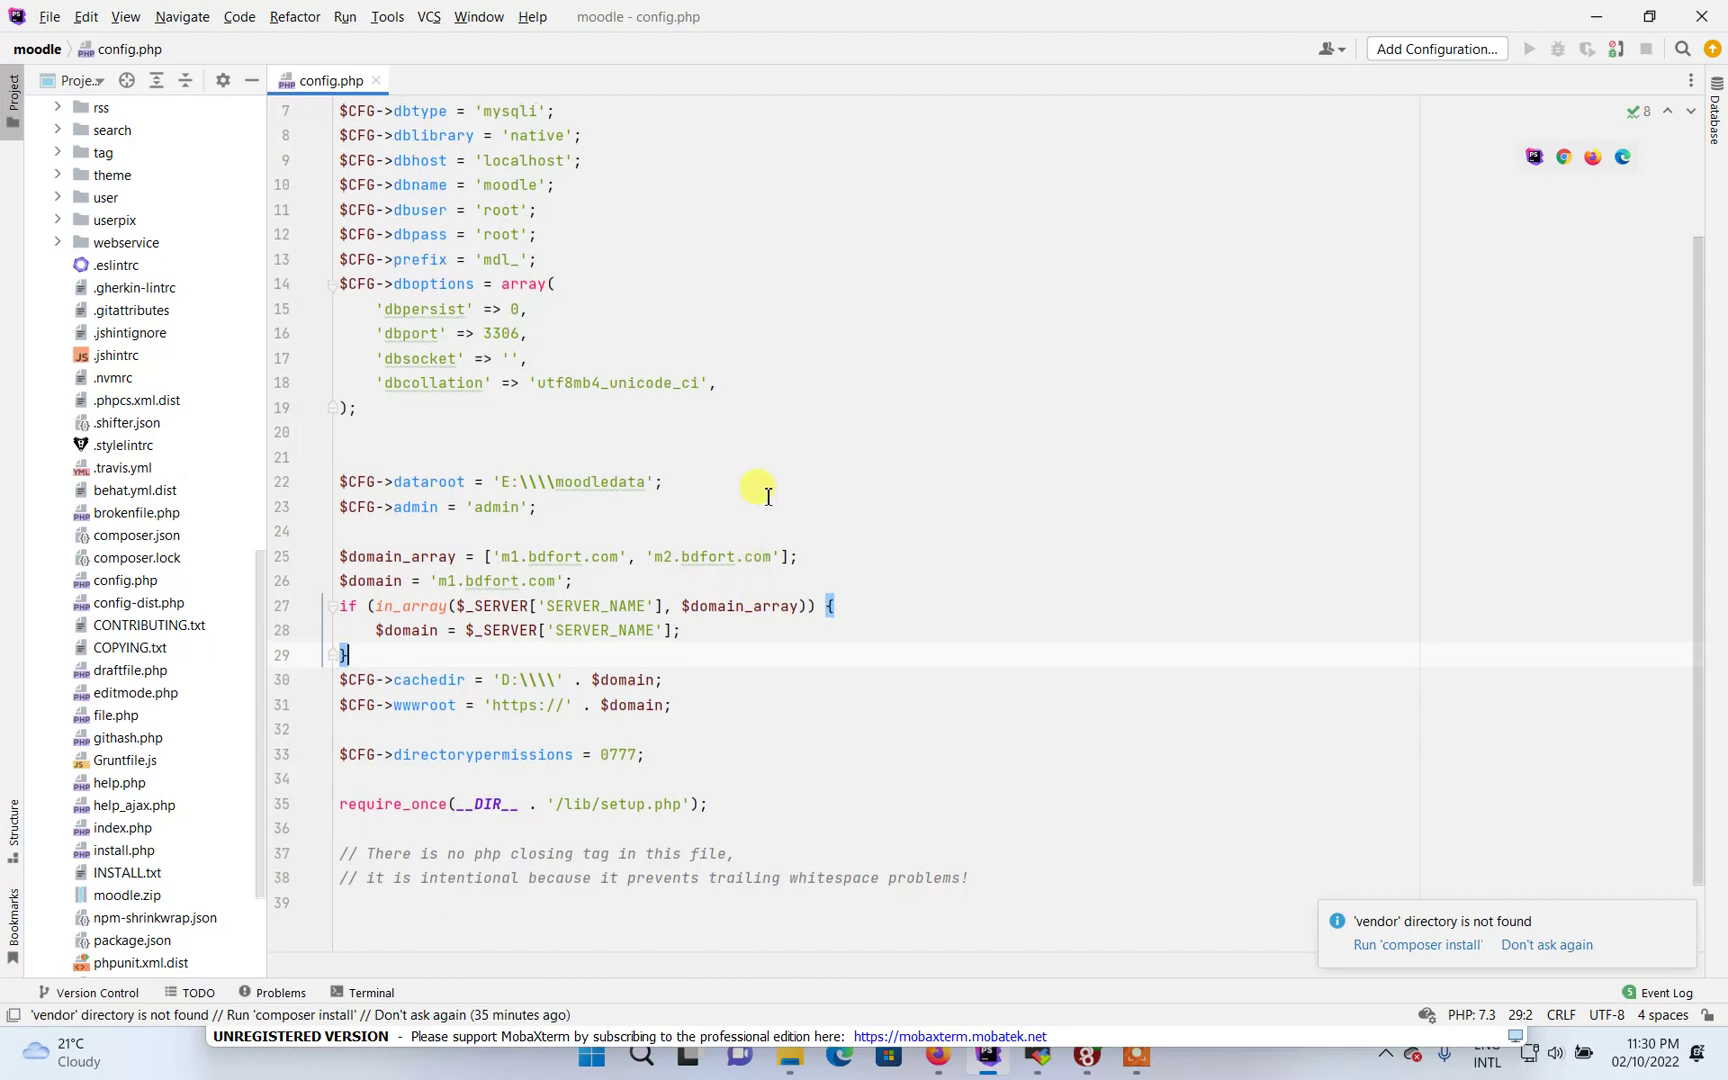
{"action": "scroll", "coordinate": [760, 490], "scroll_direction": "up", "scroll_amount": 2}
{"action": "scroll", "coordinate": [765, 490], "scroll_direction": "down", "scroll_amount": 3}
{"action": "scroll", "coordinate": [765, 490], "scroll_direction": "up", "scroll_amount": 3}
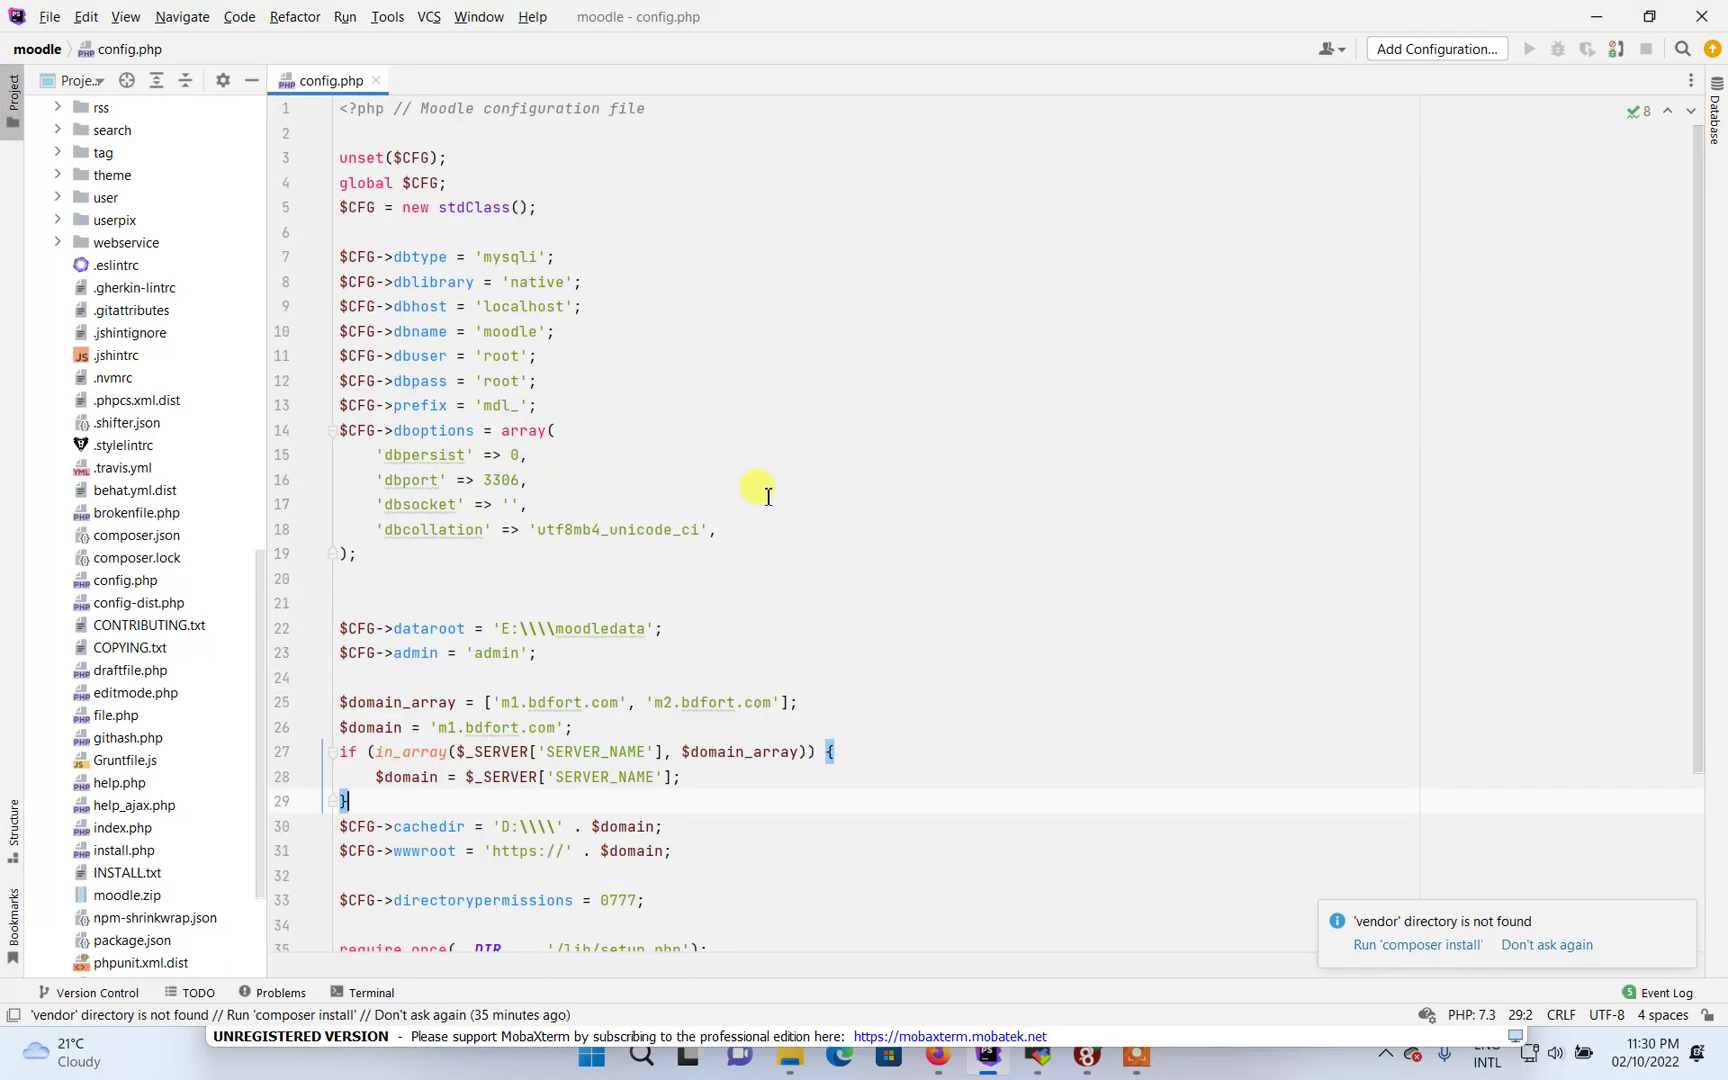
{"action": "scroll", "coordinate": [762, 490], "scroll_direction": "down", "scroll_amount": 3}
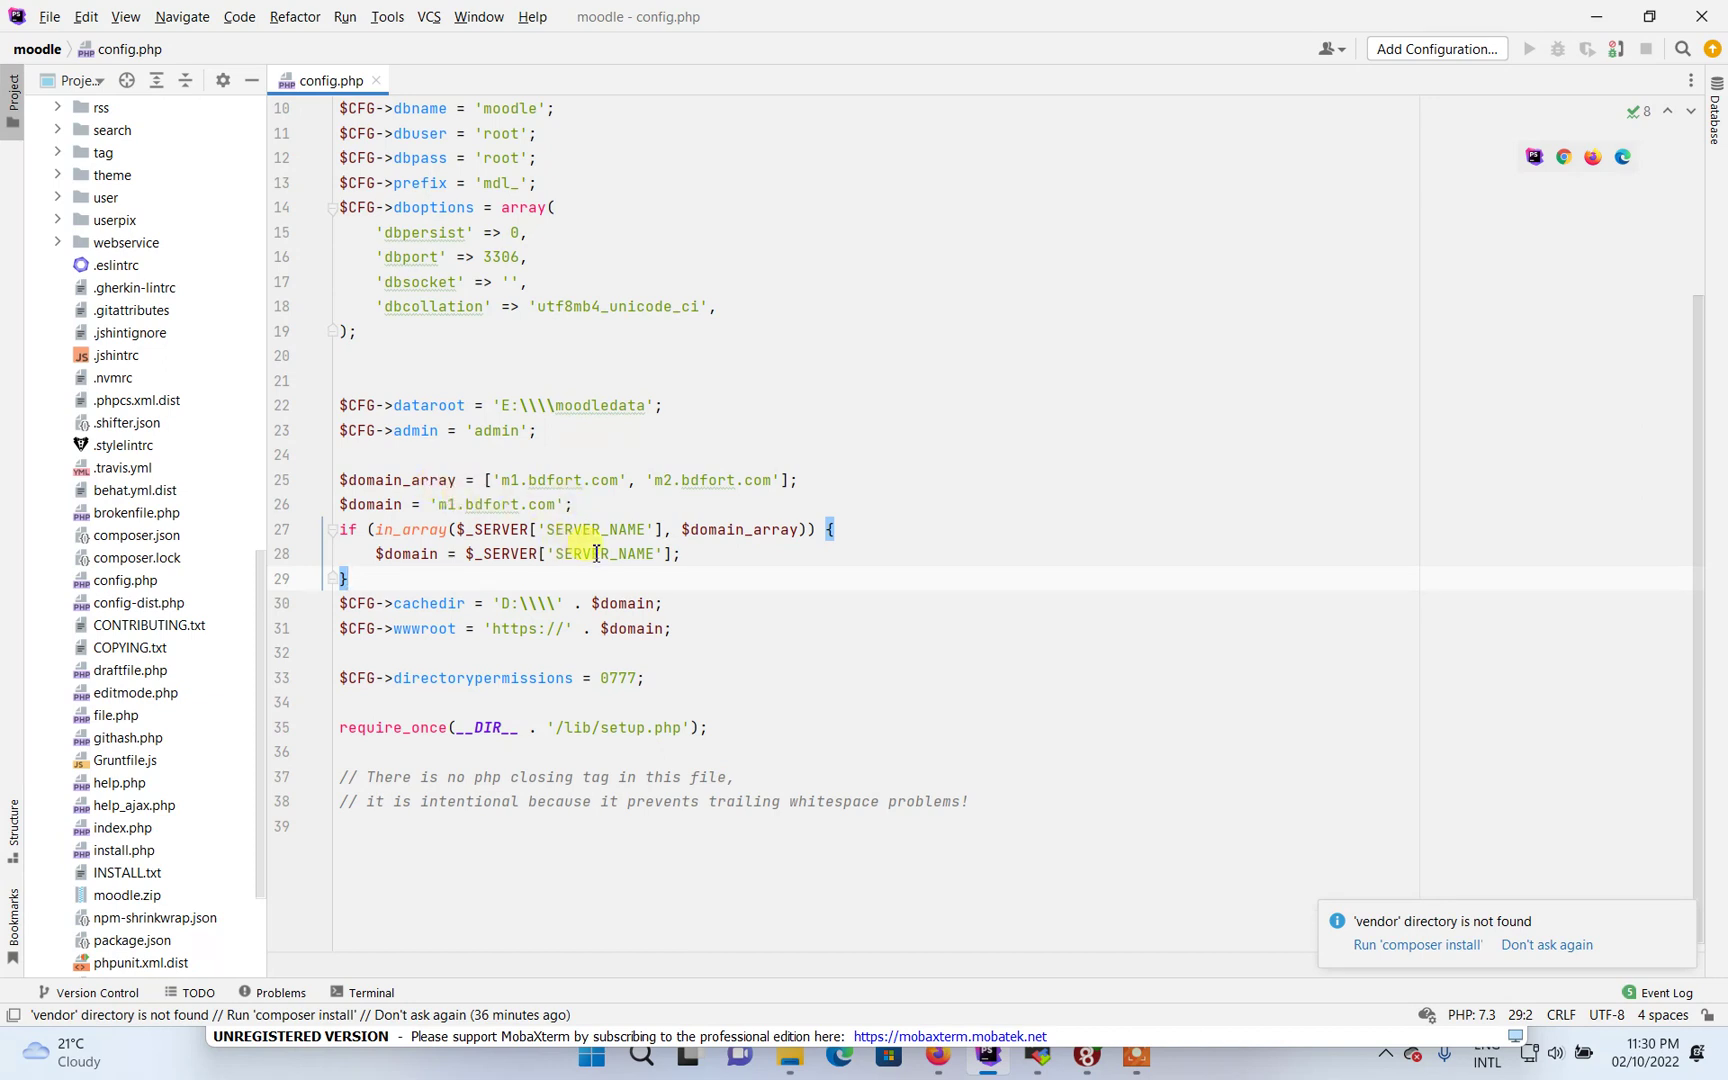
{"action": "double_click", "coordinate": [418, 606]}
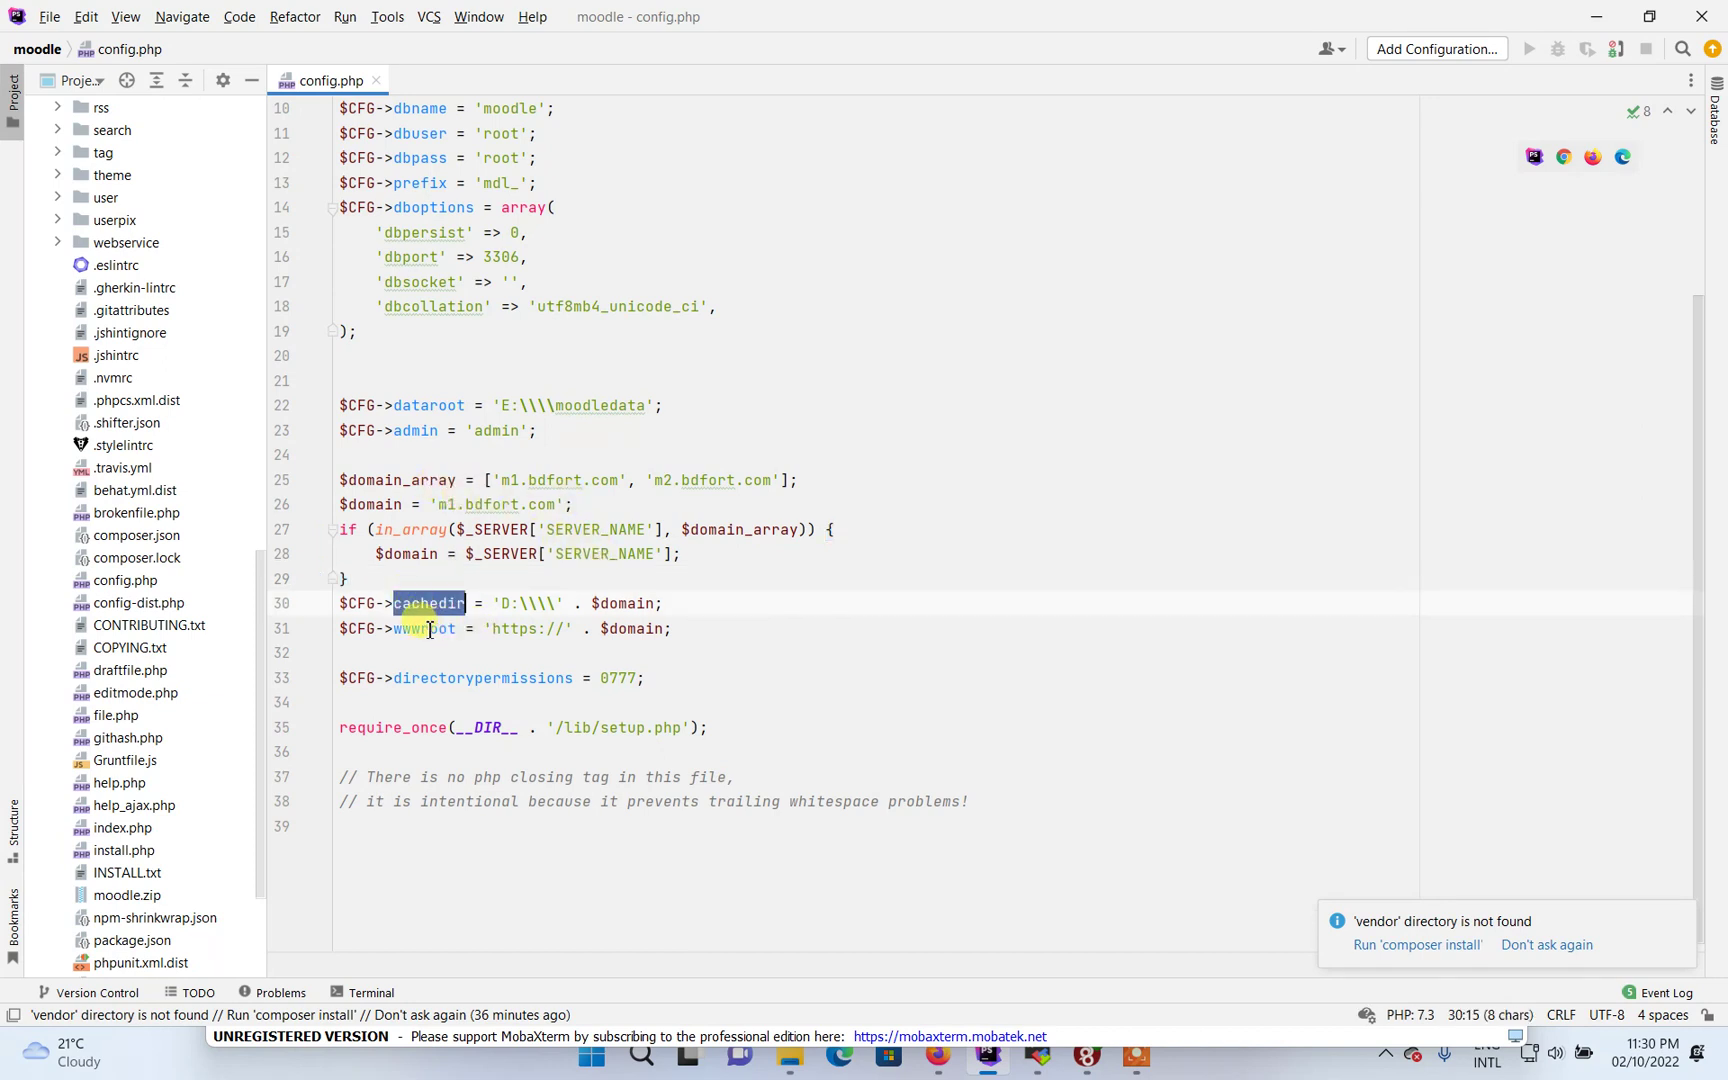
{"action": "double_click", "coordinate": [422, 630]}
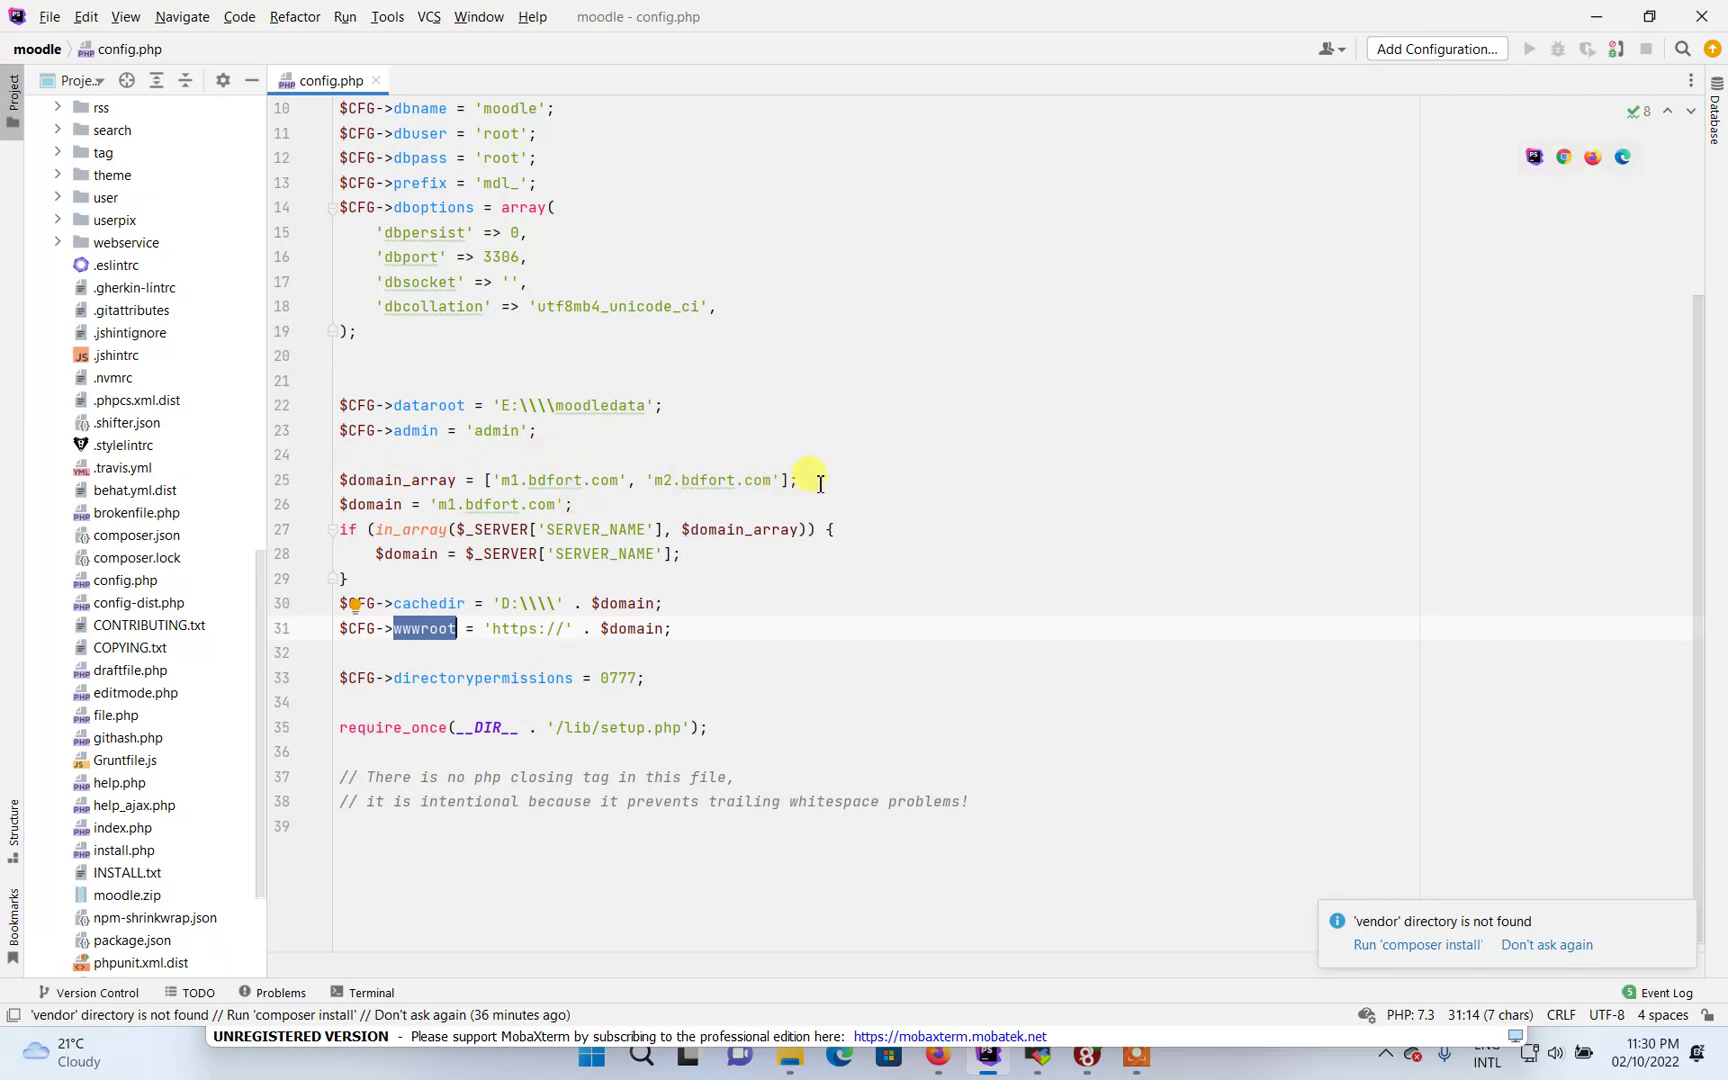
Highlight the $domain_array, the default m1.bdfort.com value and the SERVER_NAME in_array check
{"action": "left_click_drag", "start_coordinate": [822, 481], "coordinate": [212, 478]}
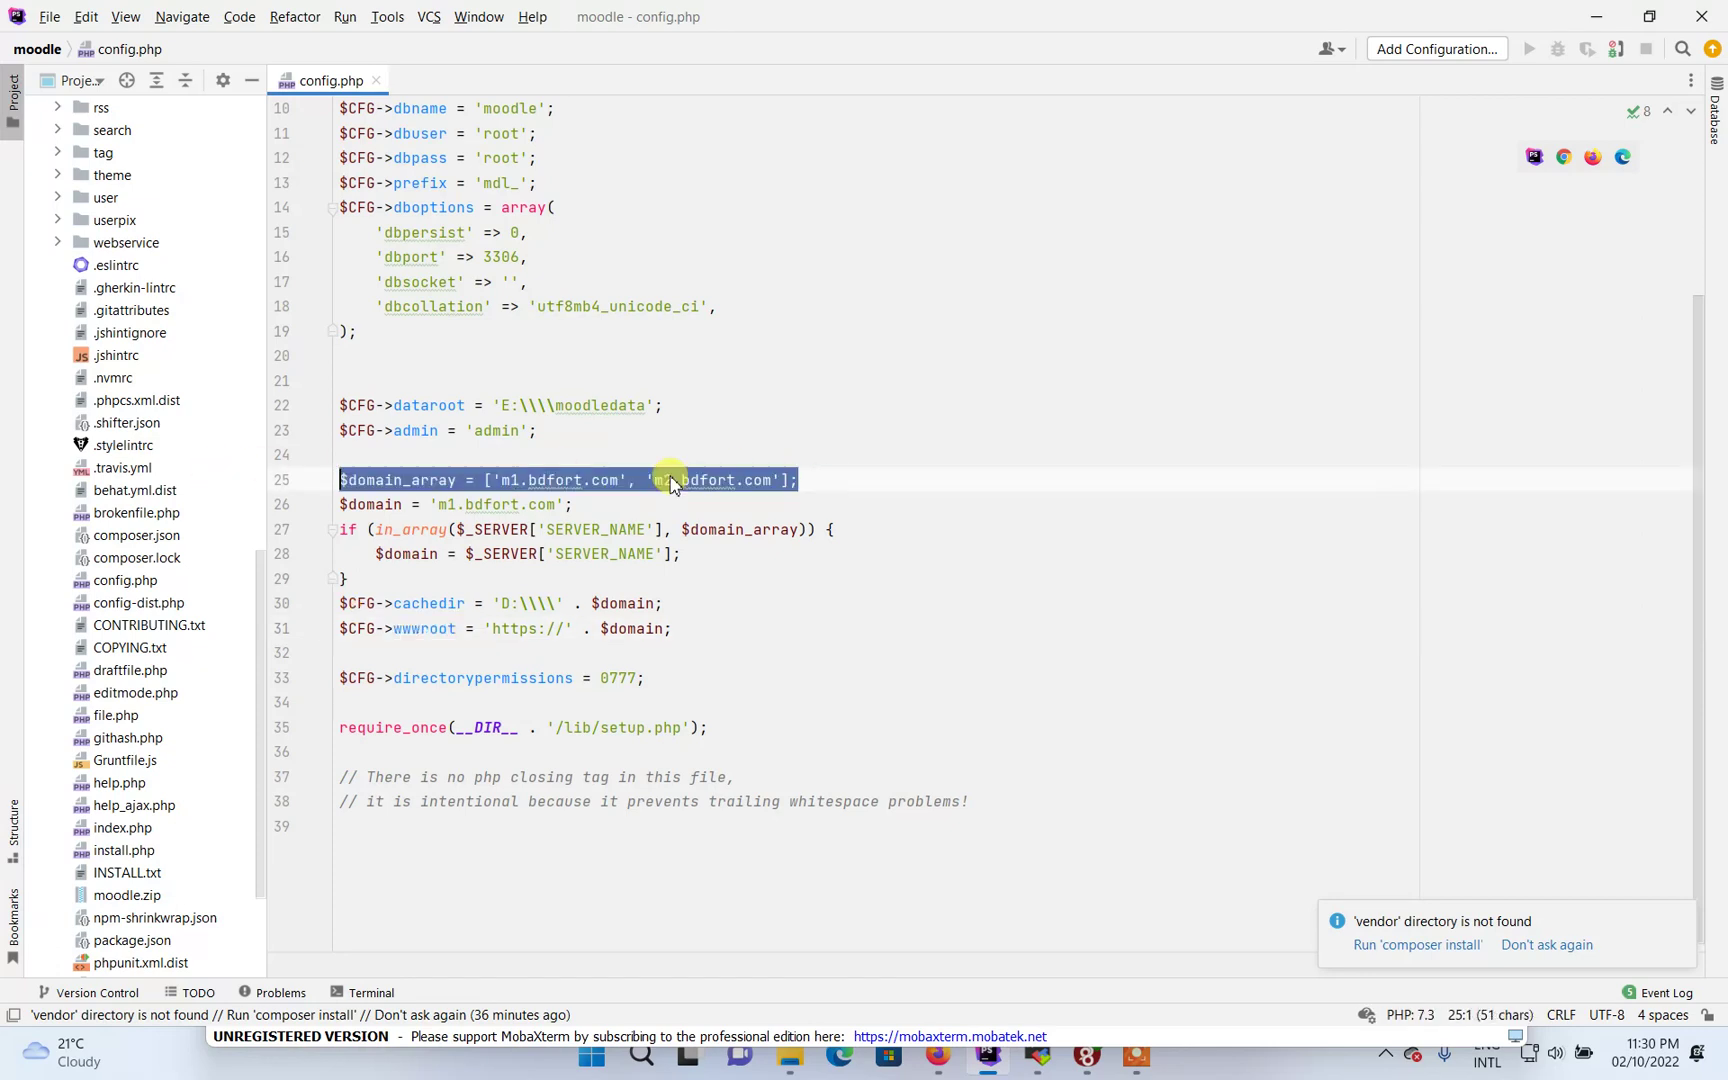
{"action": "left_click", "coordinate": [852, 477]}
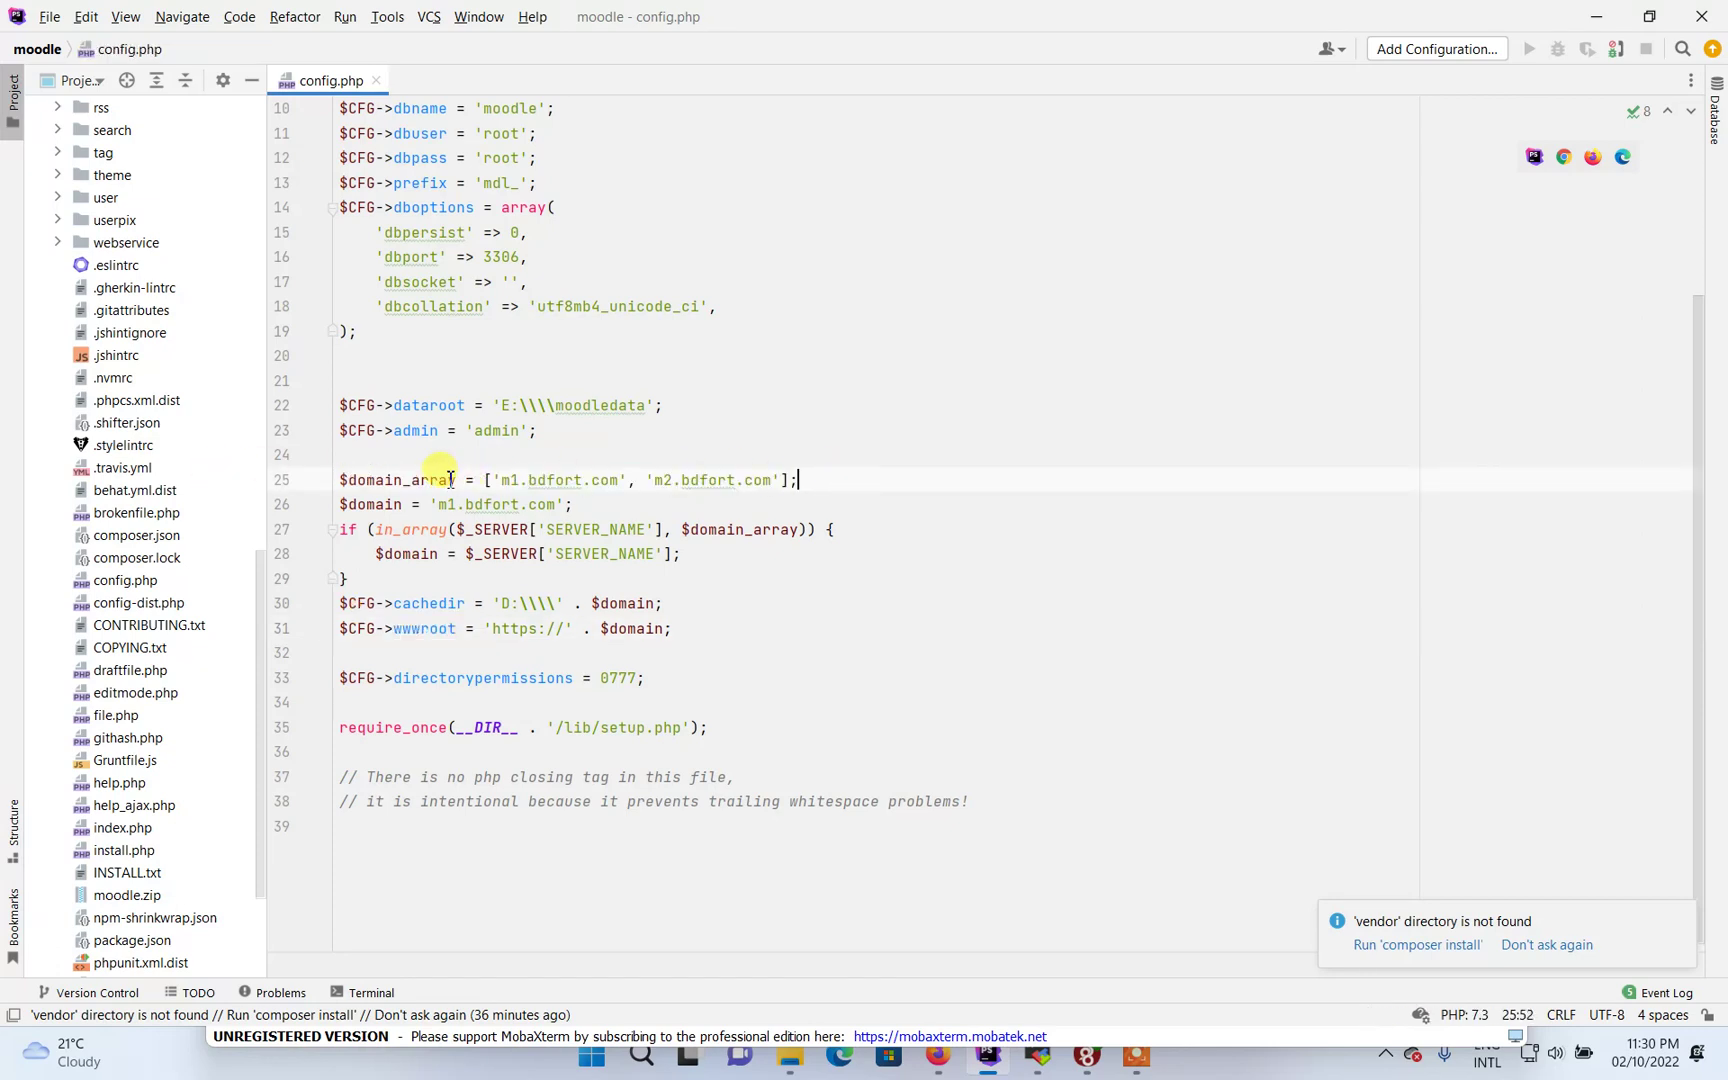
{"action": "mouse_move", "coordinate": [450, 480]}
{"action": "left_click", "coordinate": [848, 554]}
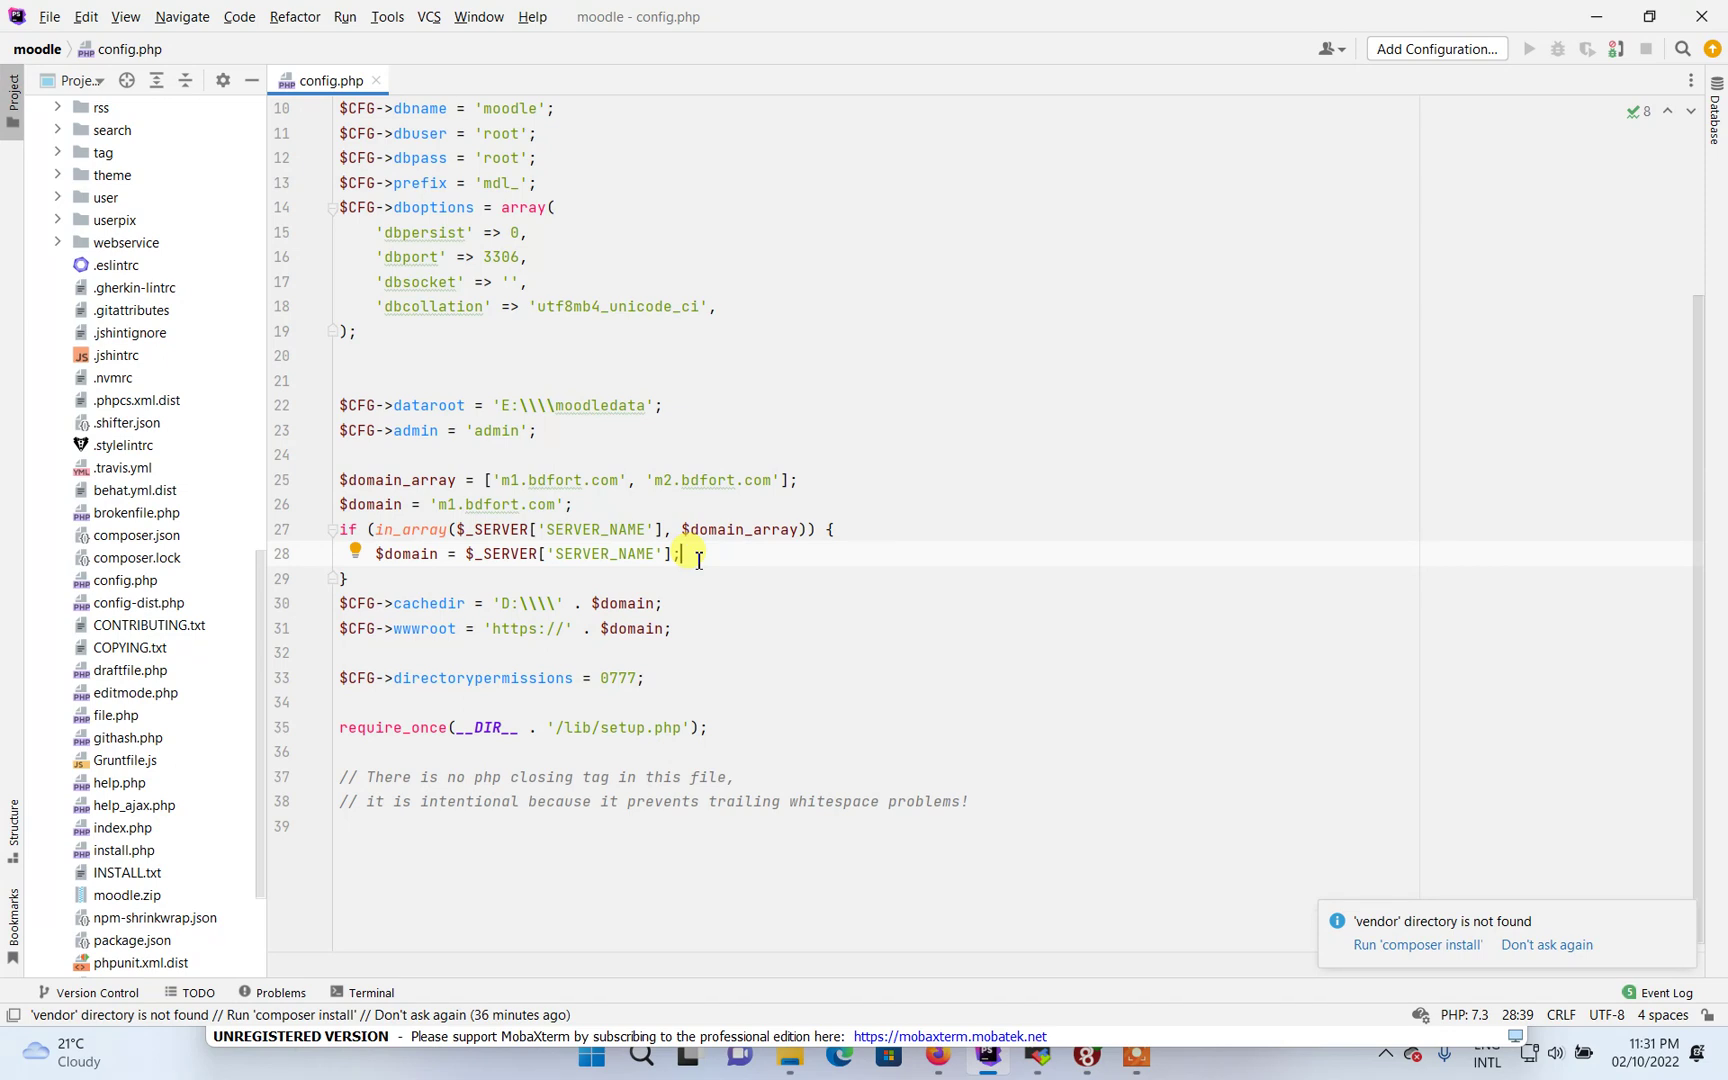
{"action": "left_click", "coordinate": [367, 578]}
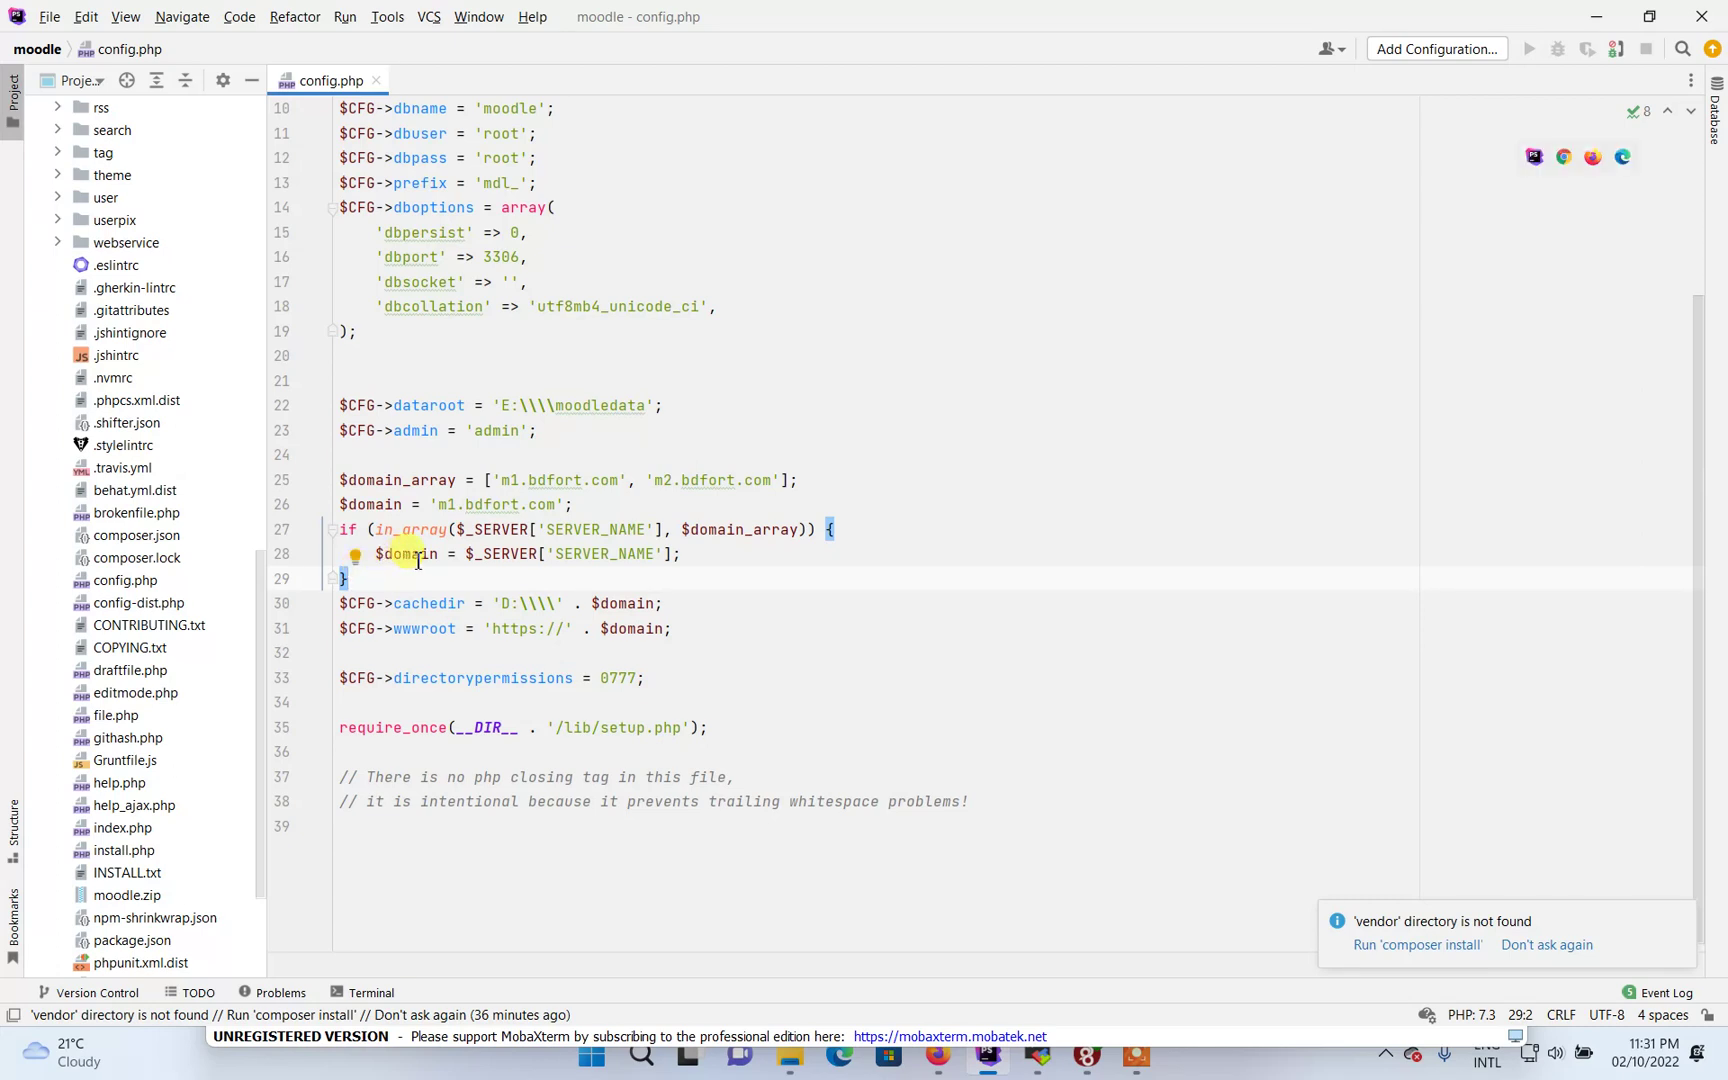
{"action": "mouse_move", "coordinate": [418, 561]}
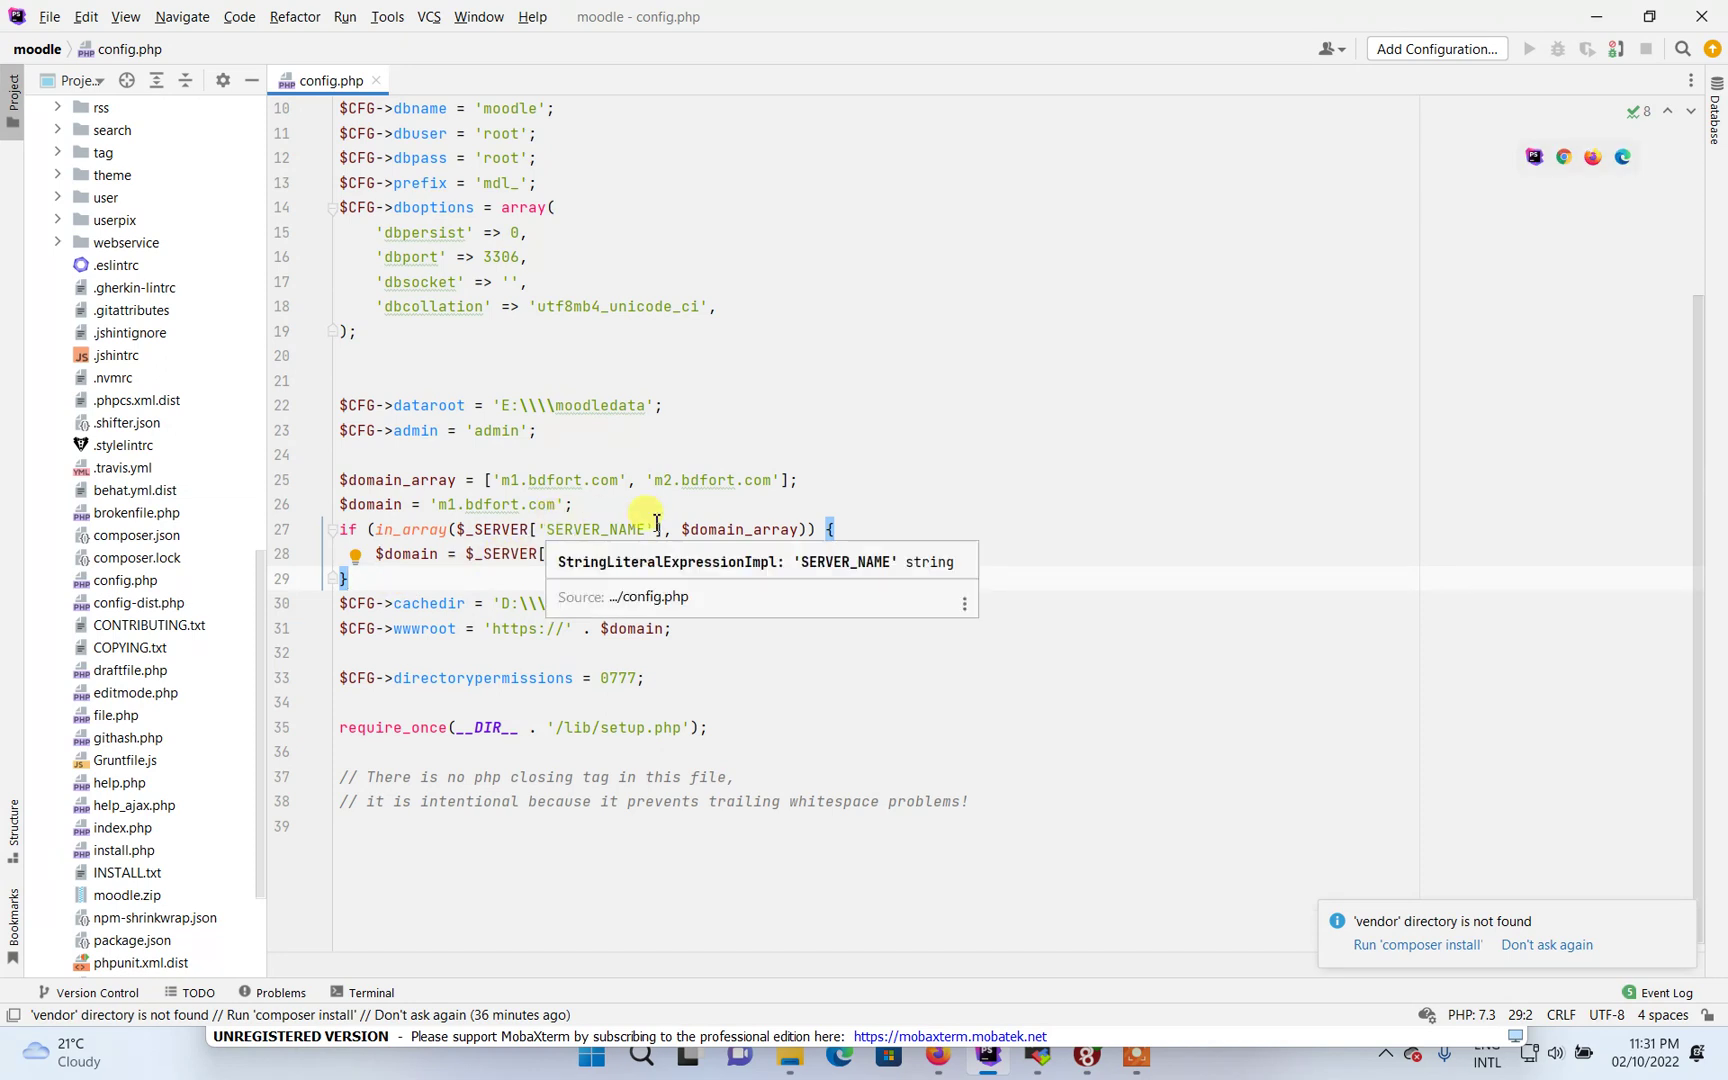
{"action": "mouse_move", "coordinate": [688, 518]}
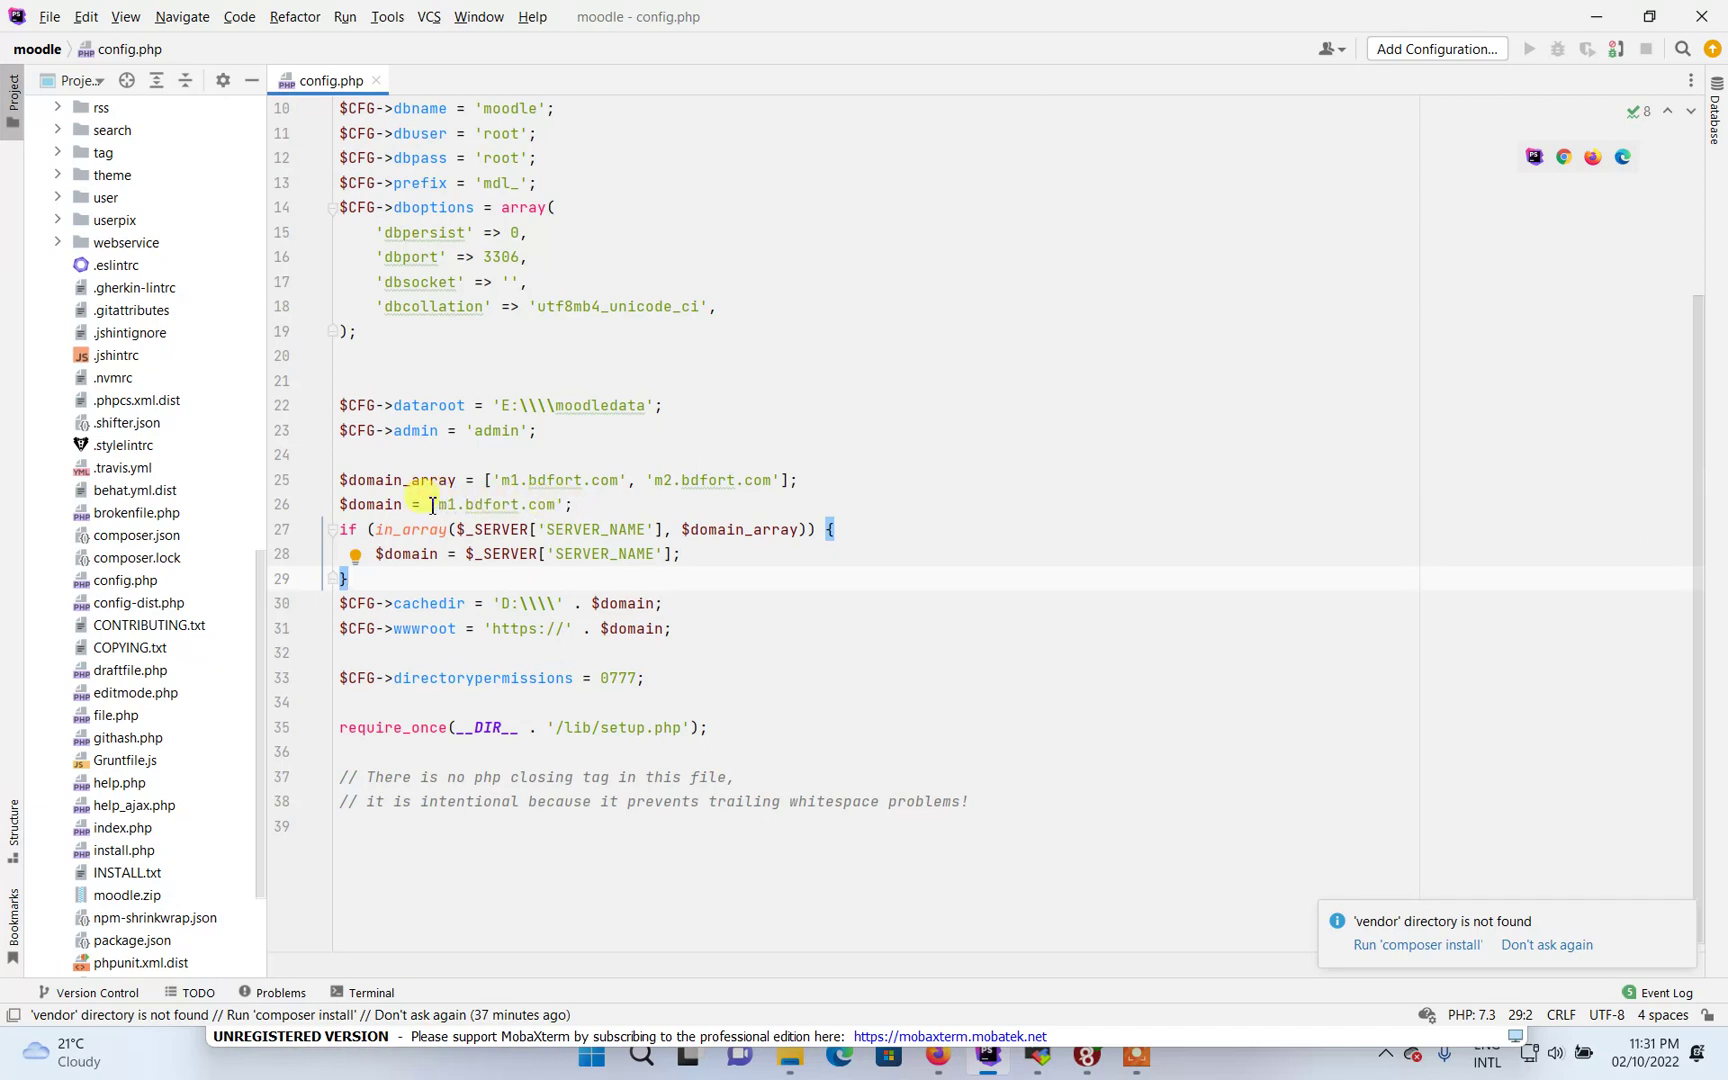
{"action": "left_click_drag", "start_coordinate": [430, 505], "coordinate": [574, 505]}
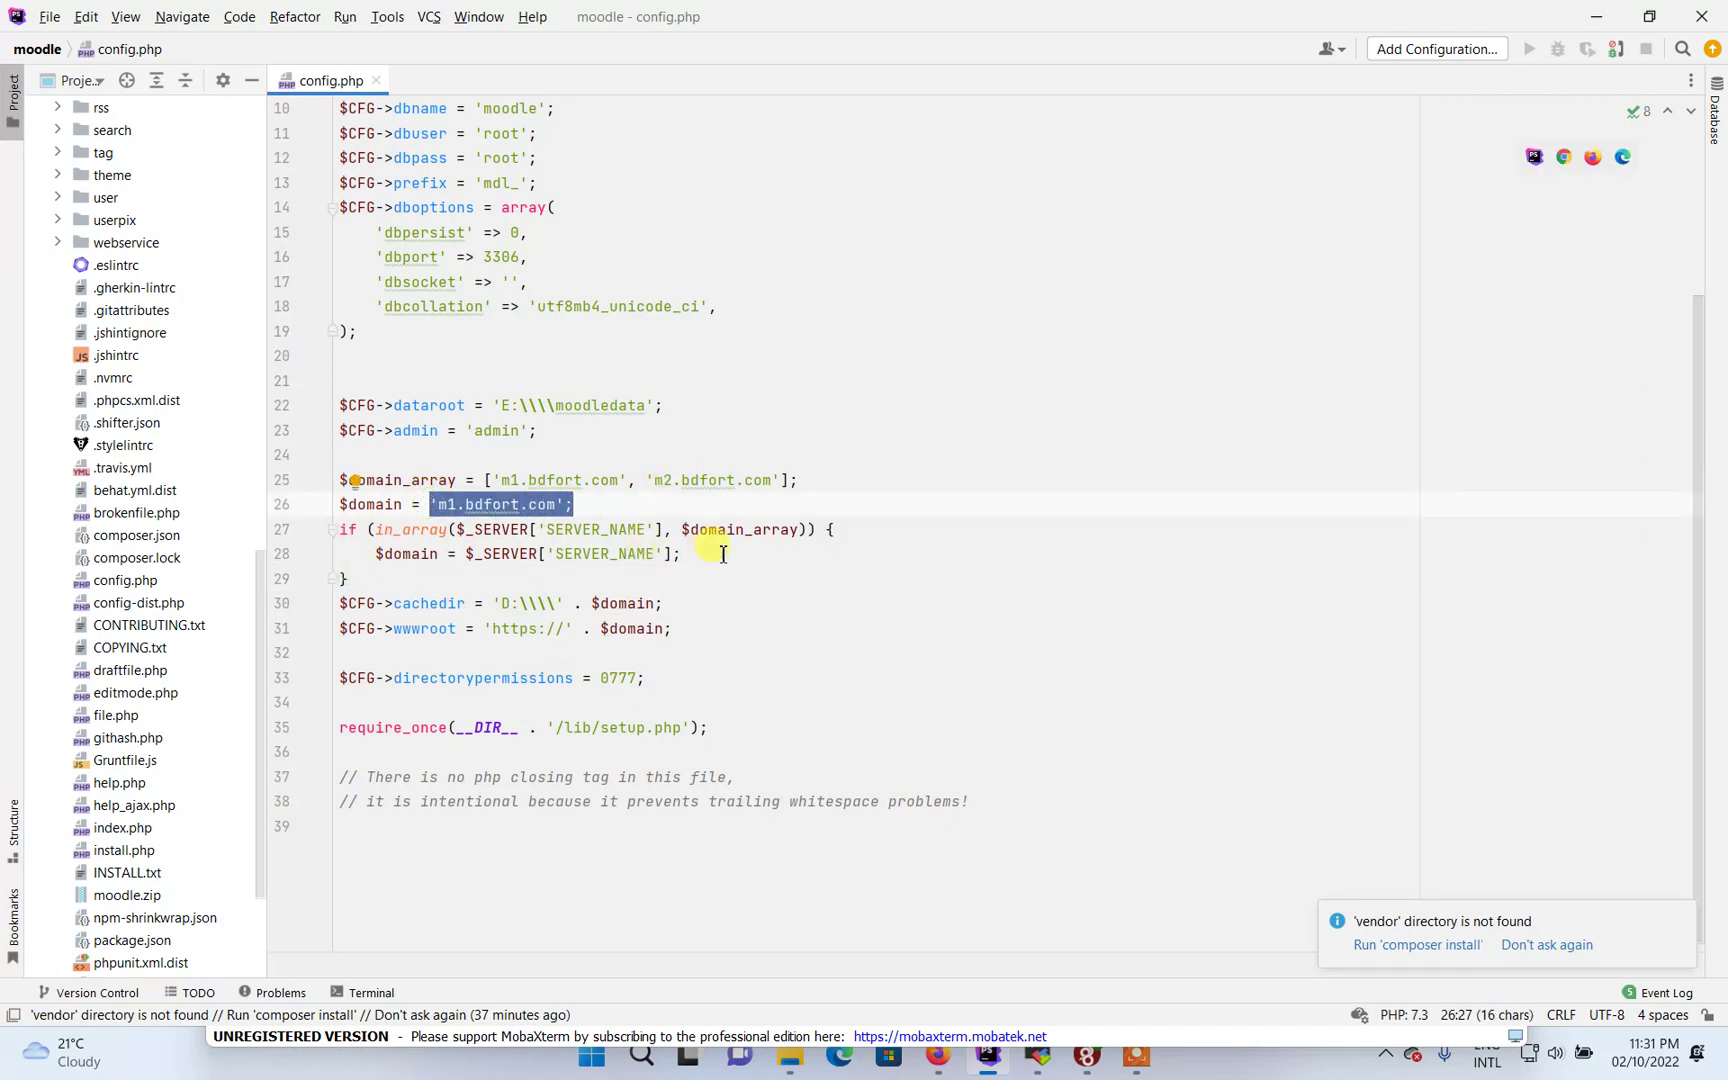
{"action": "left_click_drag", "start_coordinate": [362, 531], "coordinate": [840, 535]}
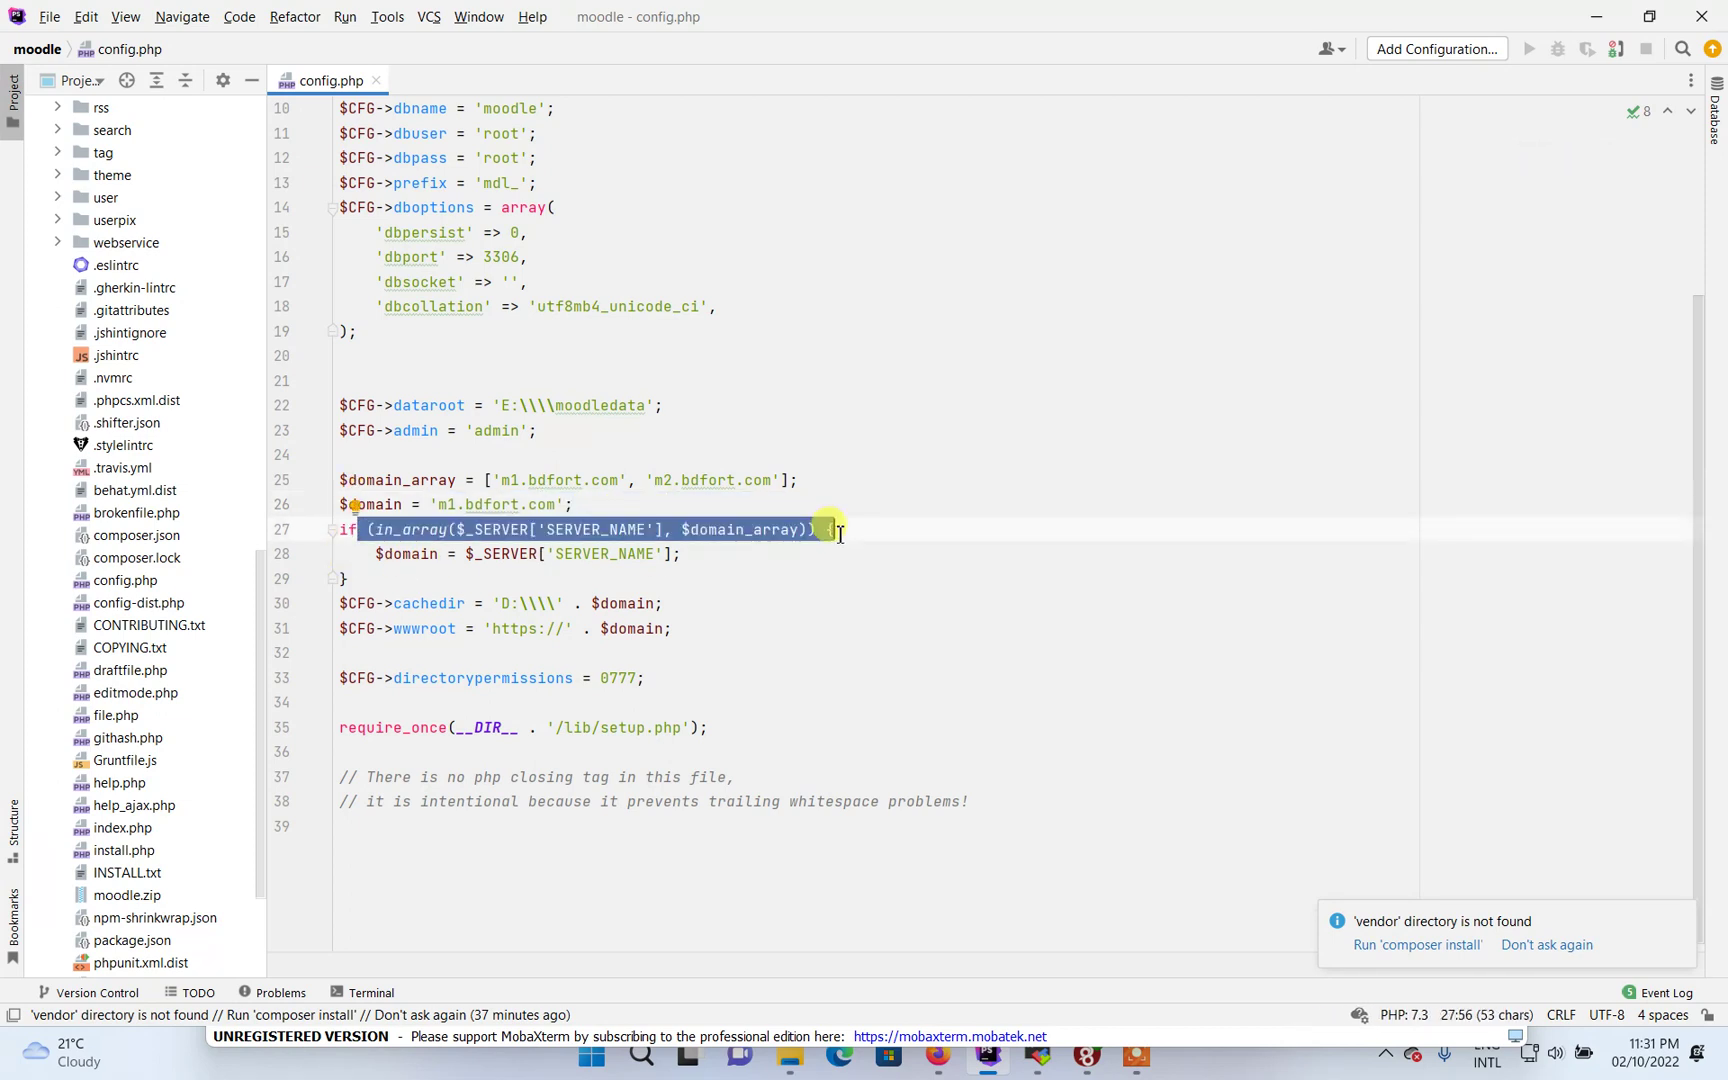
{"action": "left_click", "coordinate": [577, 561]}
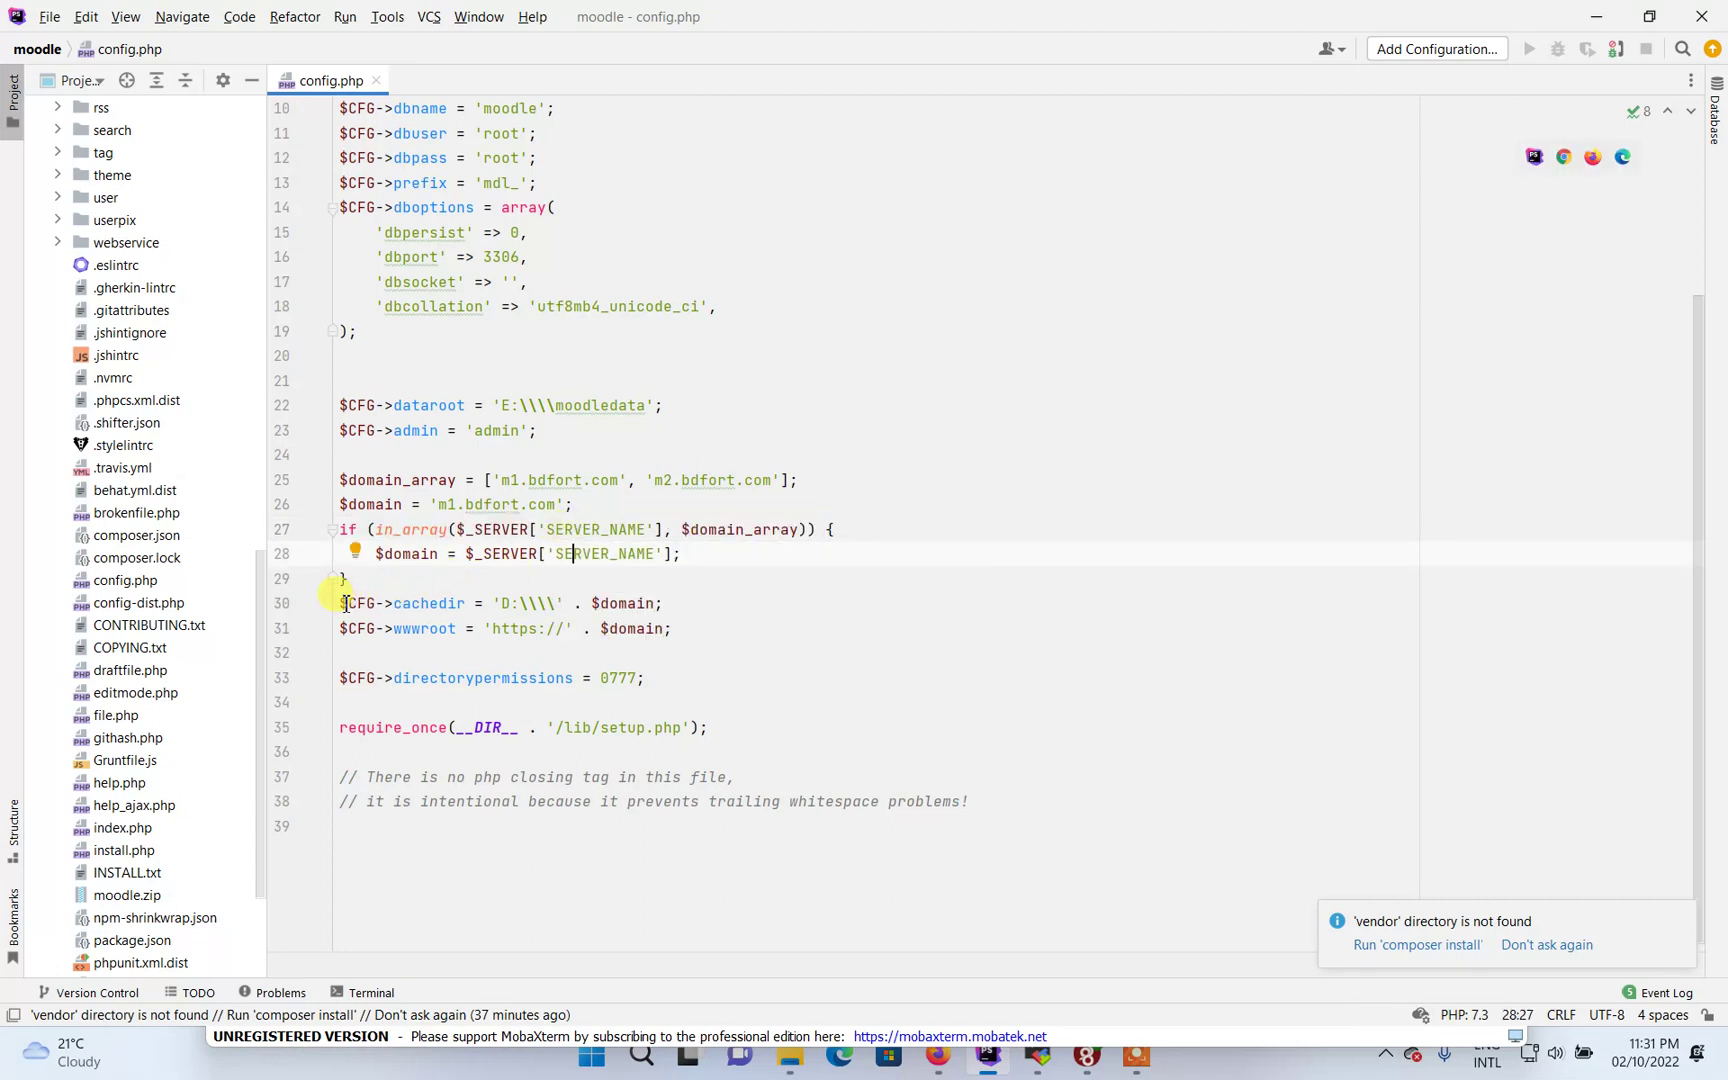
Highlight the whole domain-switching block on lines 26–31
{"action": "mouse_move", "coordinate": [344, 603]}
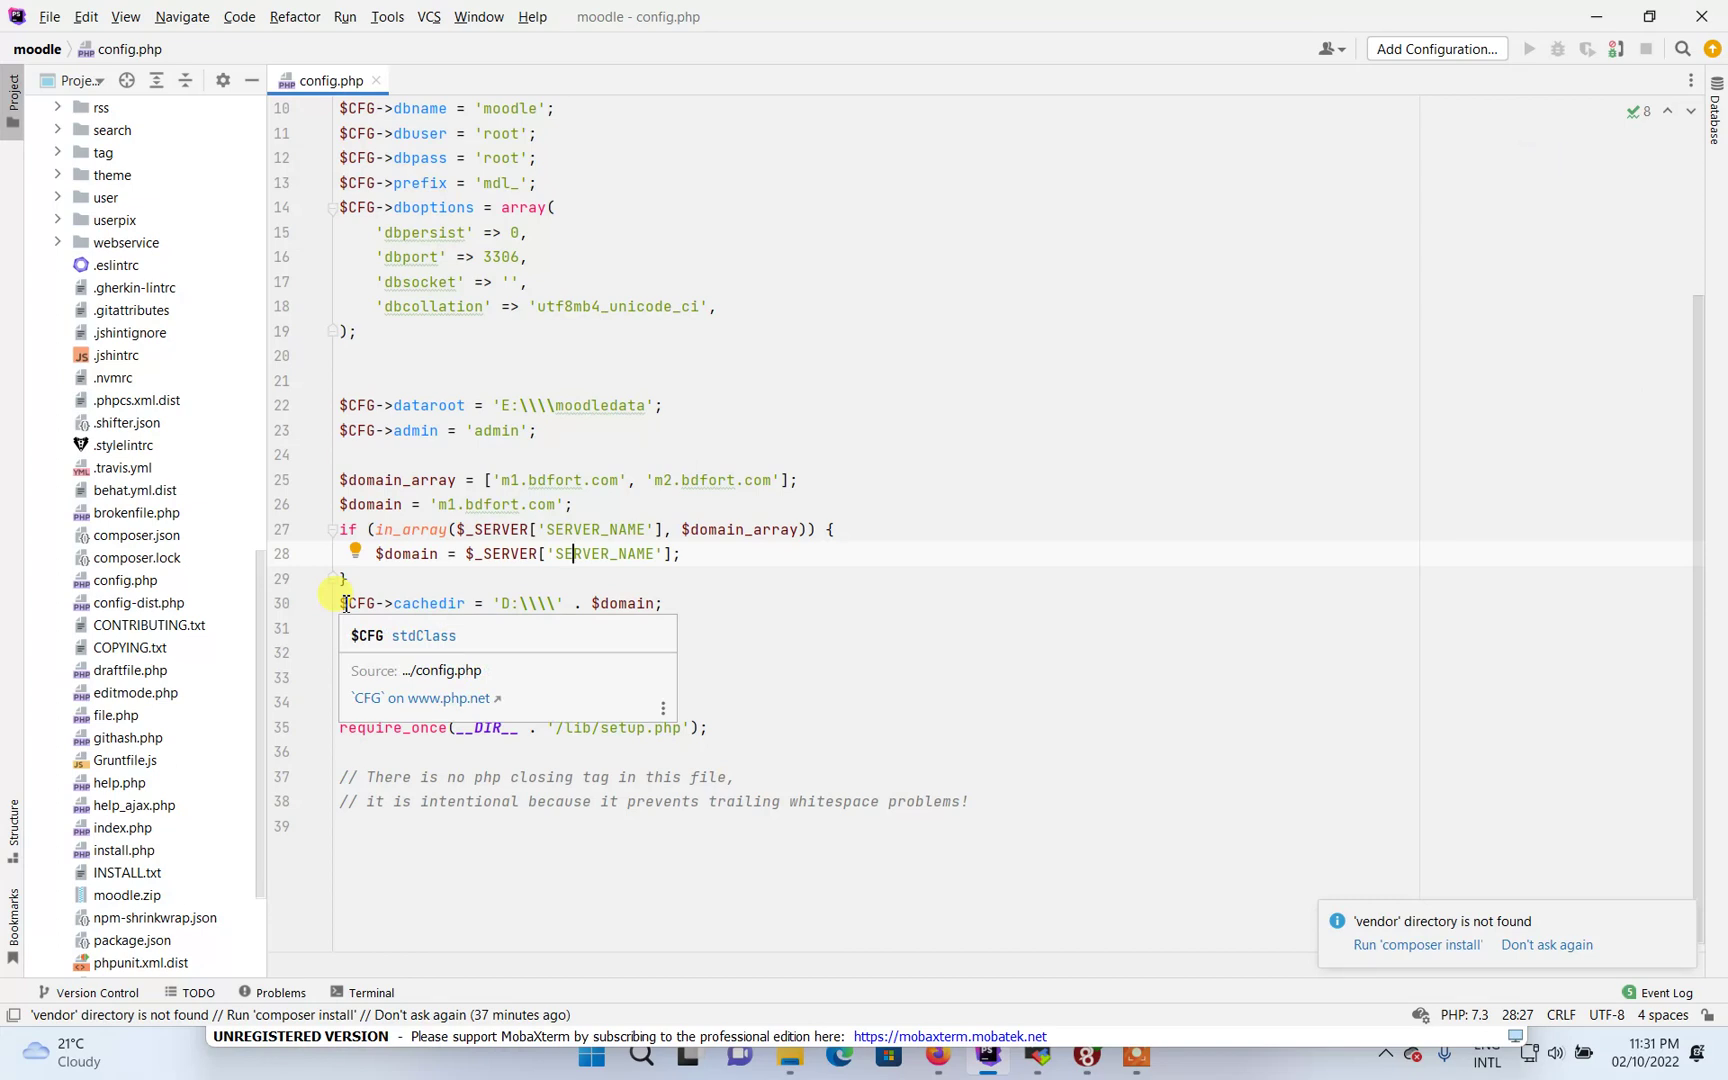
{"action": "mouse_move", "coordinate": [469, 604]}
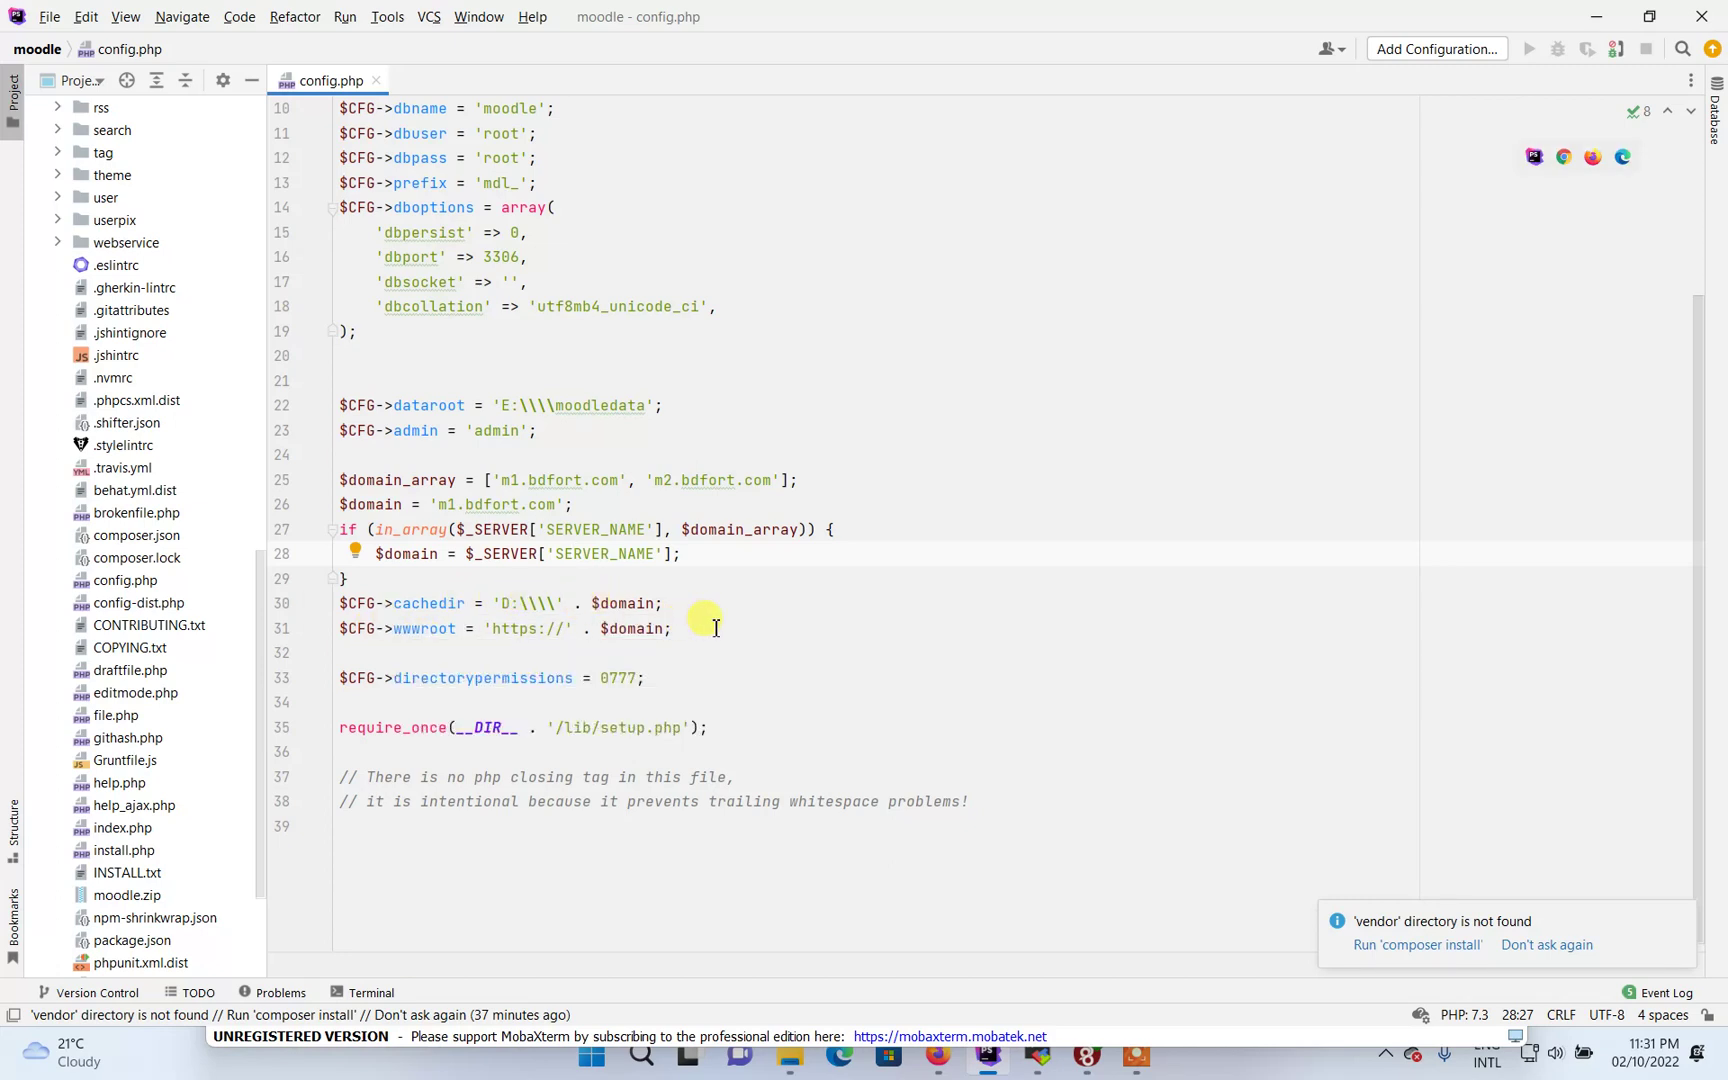
{"action": "left_click_drag", "start_coordinate": [716, 627], "coordinate": [284, 505]}
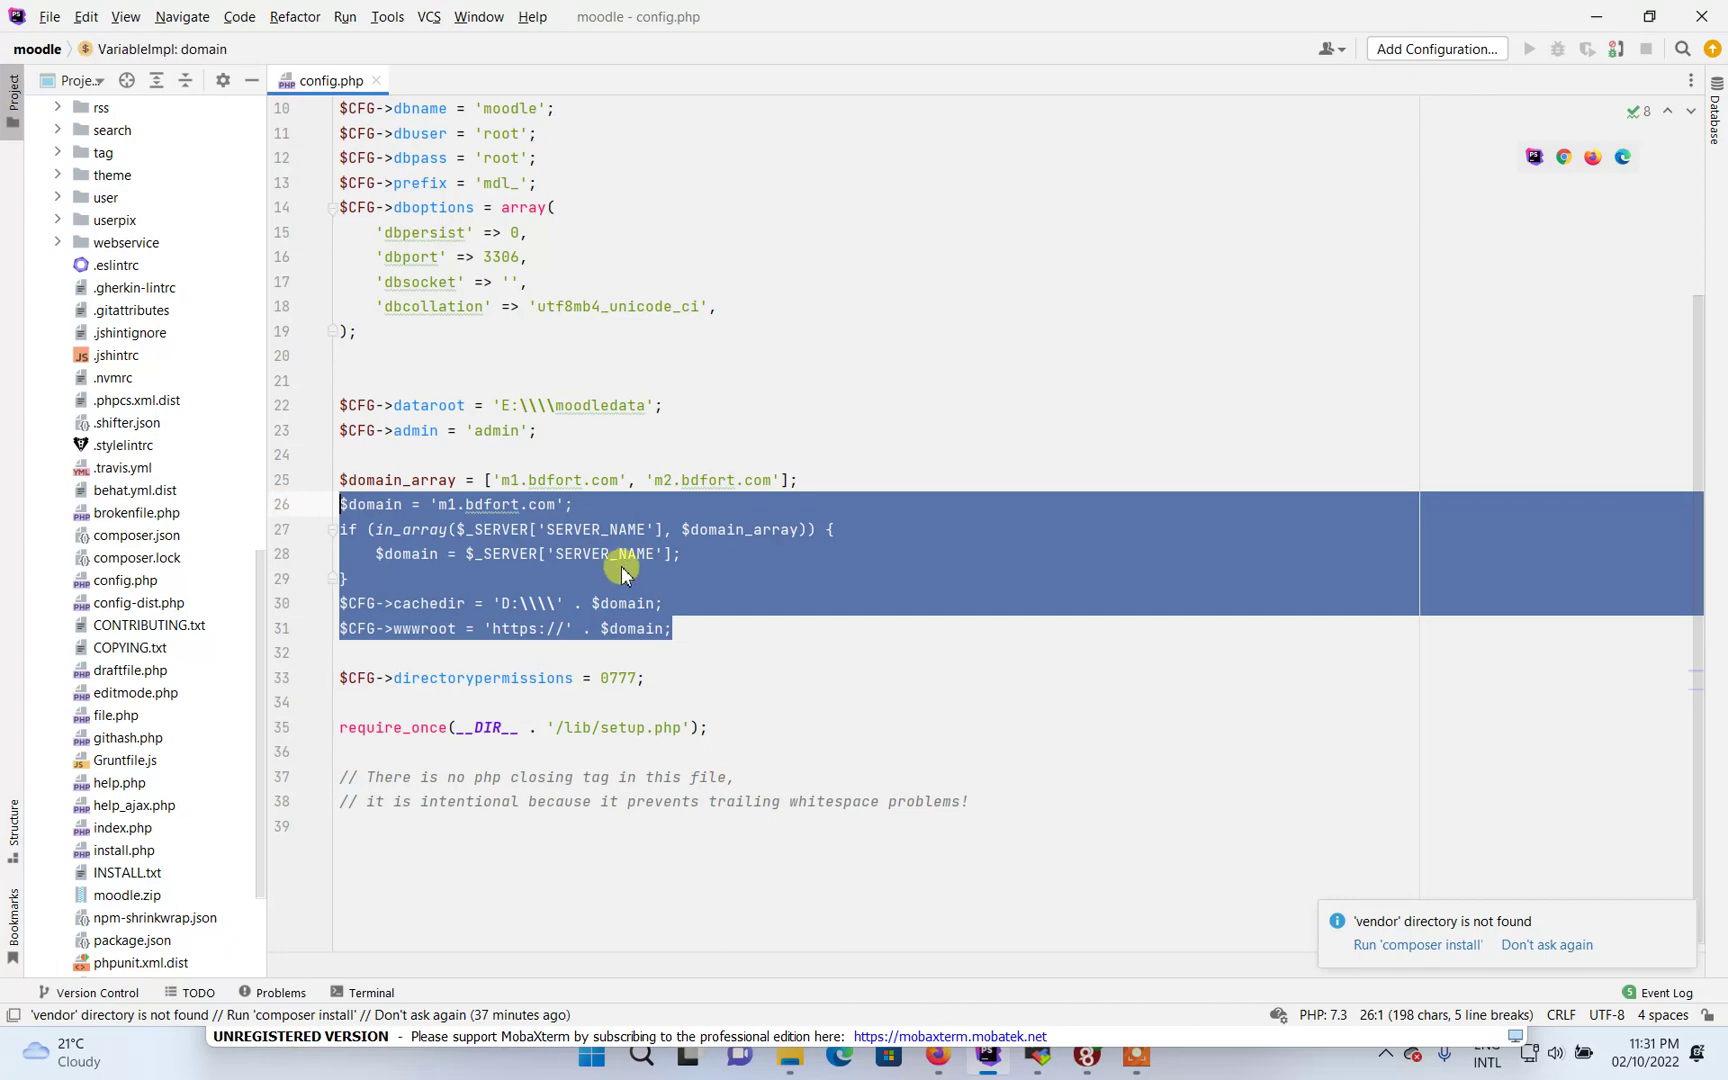
{"action": "left_click", "coordinate": [737, 645]}
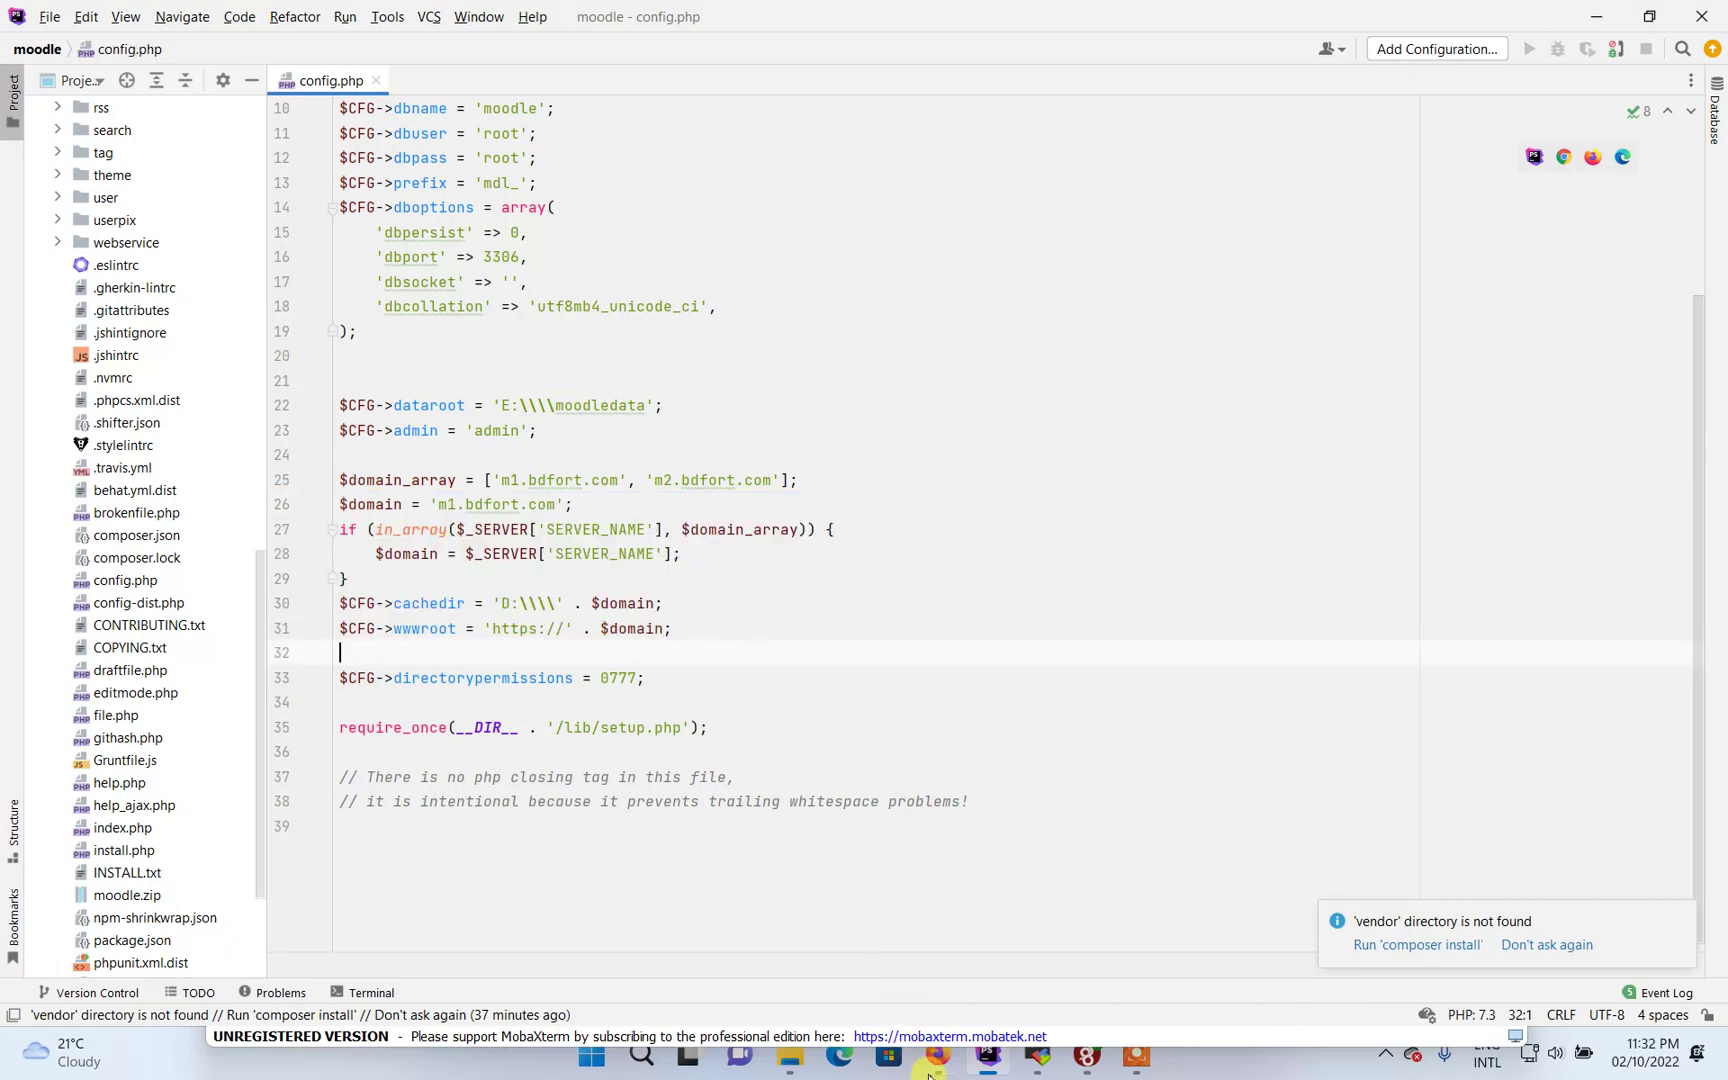
Switch to the browser and reload the m1.bdfort.com login page
{"action": "mouse_move", "coordinate": [937, 1060]}
{"action": "left_click", "coordinate": [995, 953]}
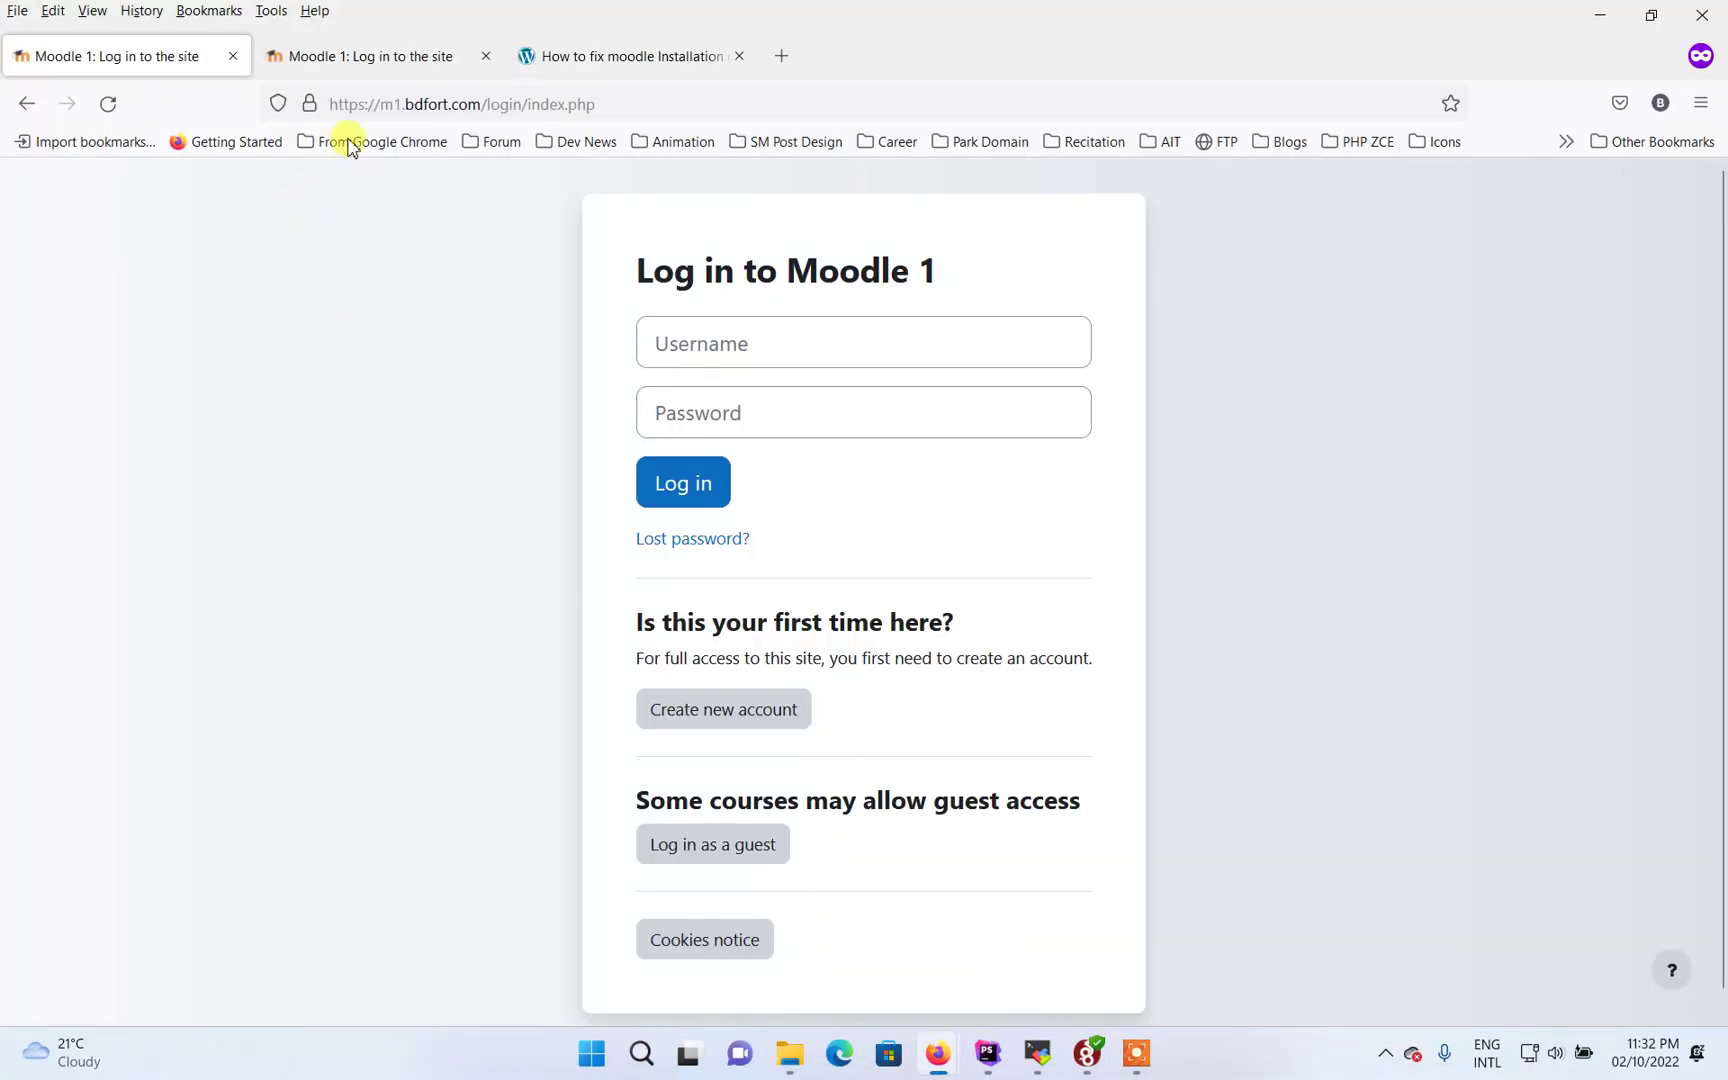
{"action": "left_click", "coordinate": [413, 102]}
{"action": "key", "text": "Return"}
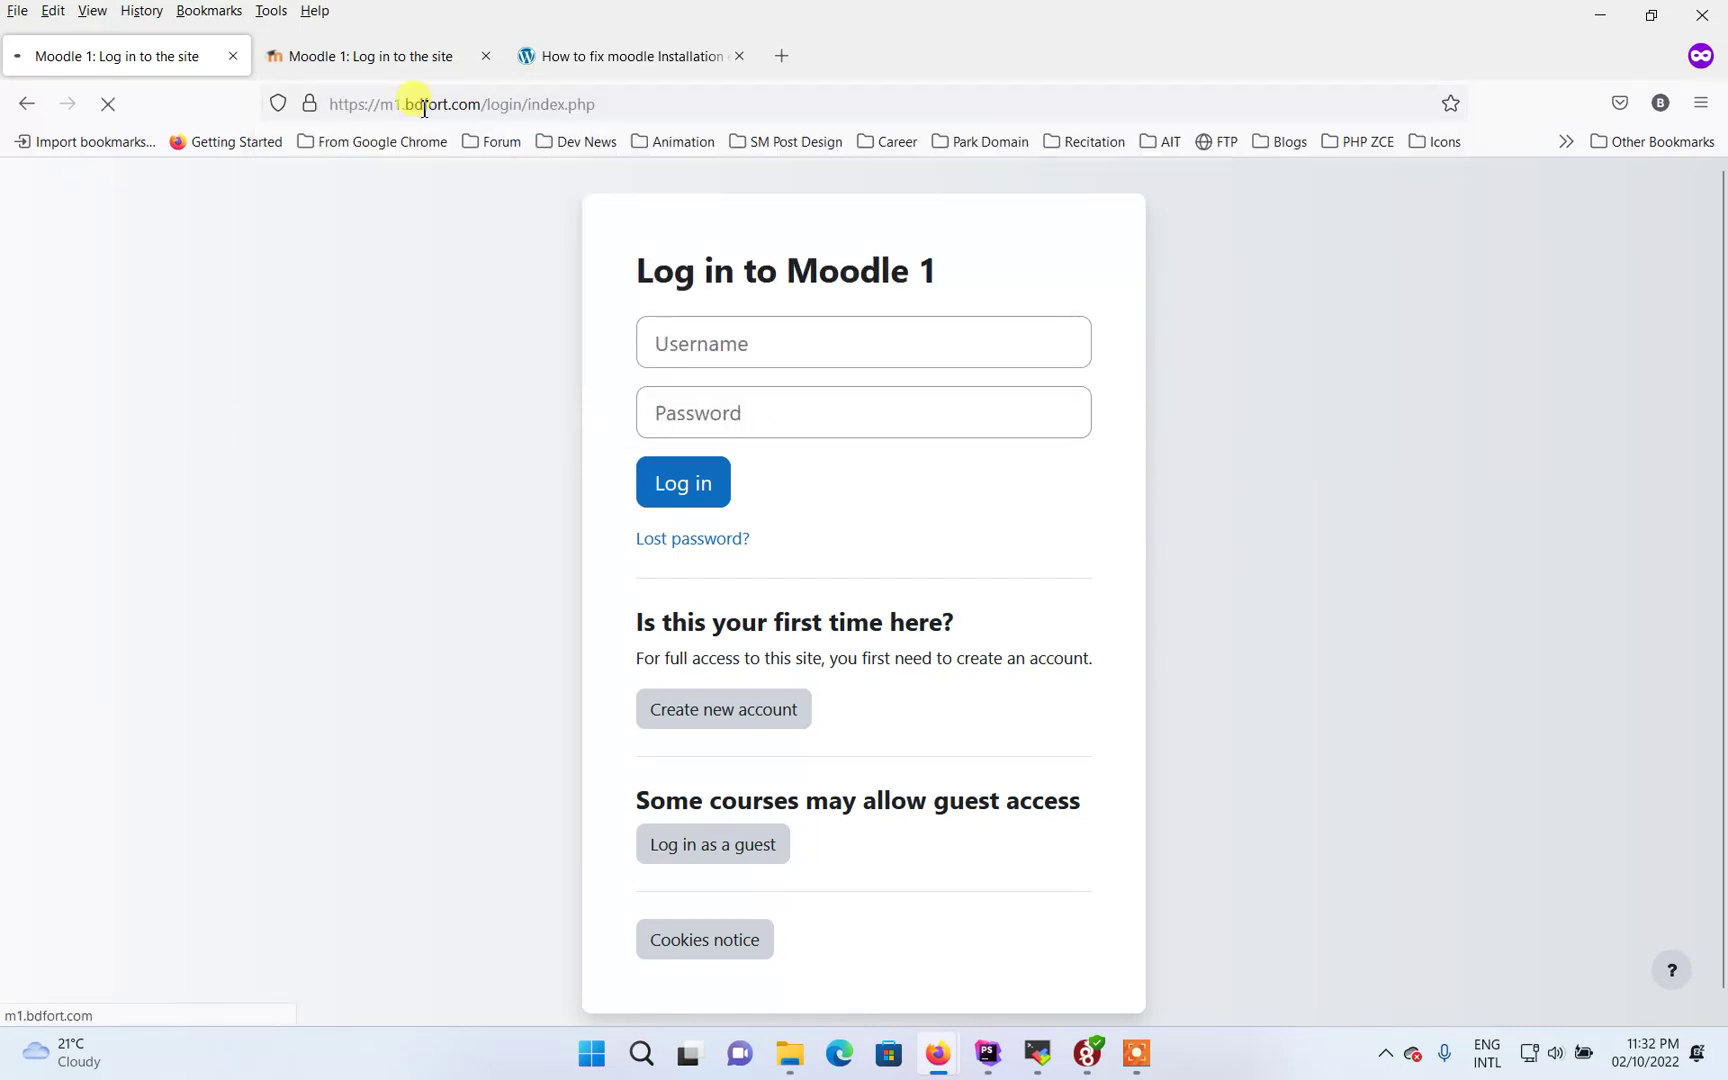
{"action": "left_click", "coordinate": [699, 338]}
{"action": "left_click", "coordinate": [338, 56]}
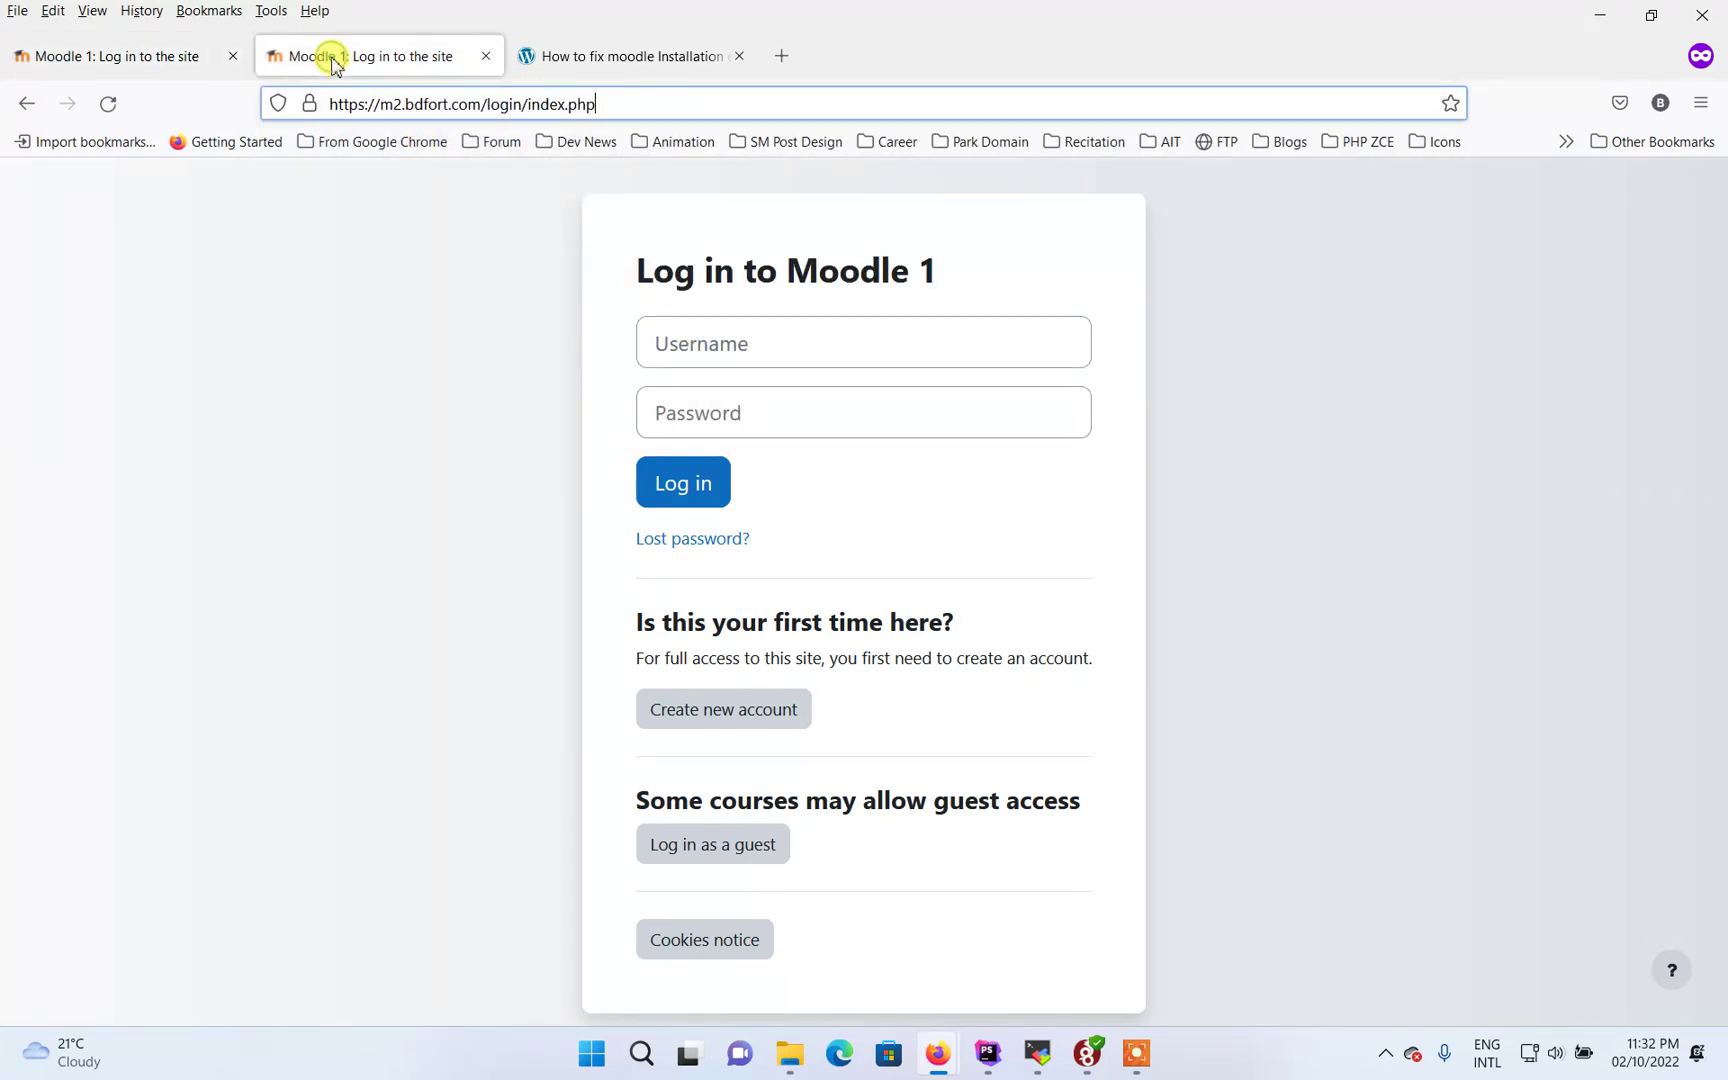
{"action": "left_click", "coordinate": [172, 60]}
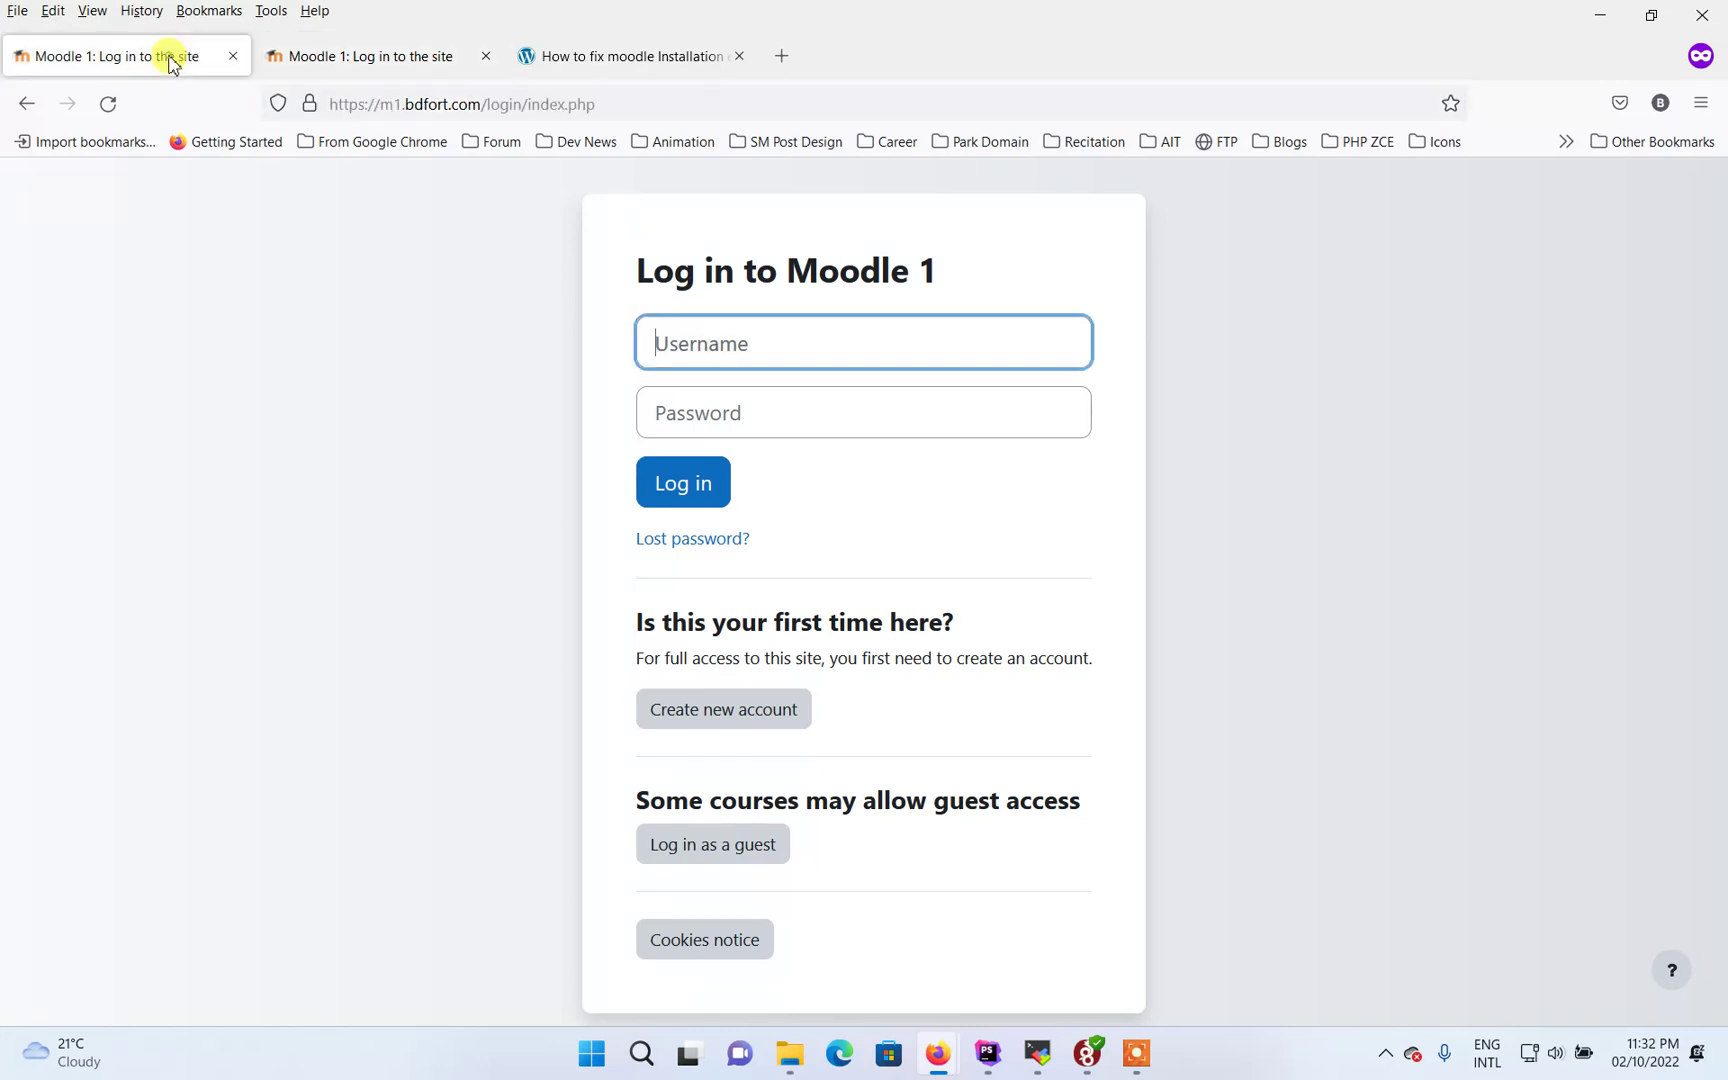
Sign in to m1 with the admin username and password
{"action": "left_click", "coordinate": [765, 348]}
{"action": "type", "text": "admin"}
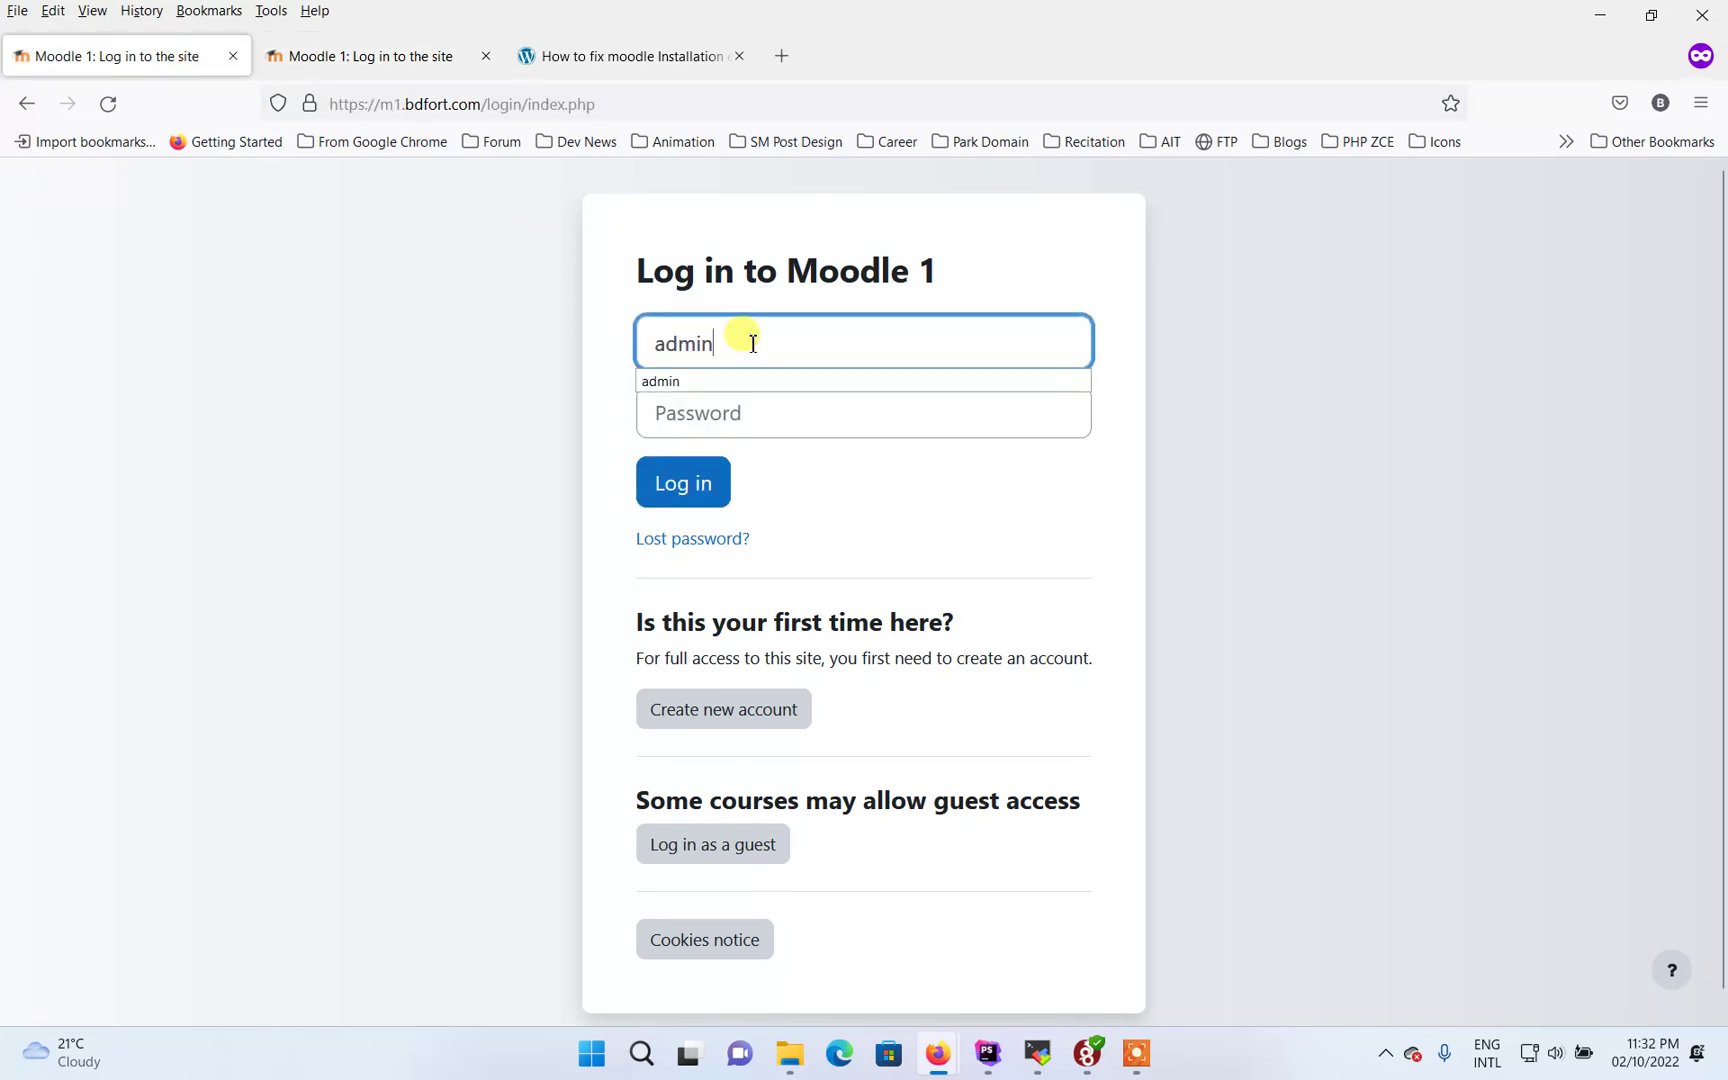
{"action": "left_click", "coordinate": [698, 409]}
{"action": "type", "text": "adm"}
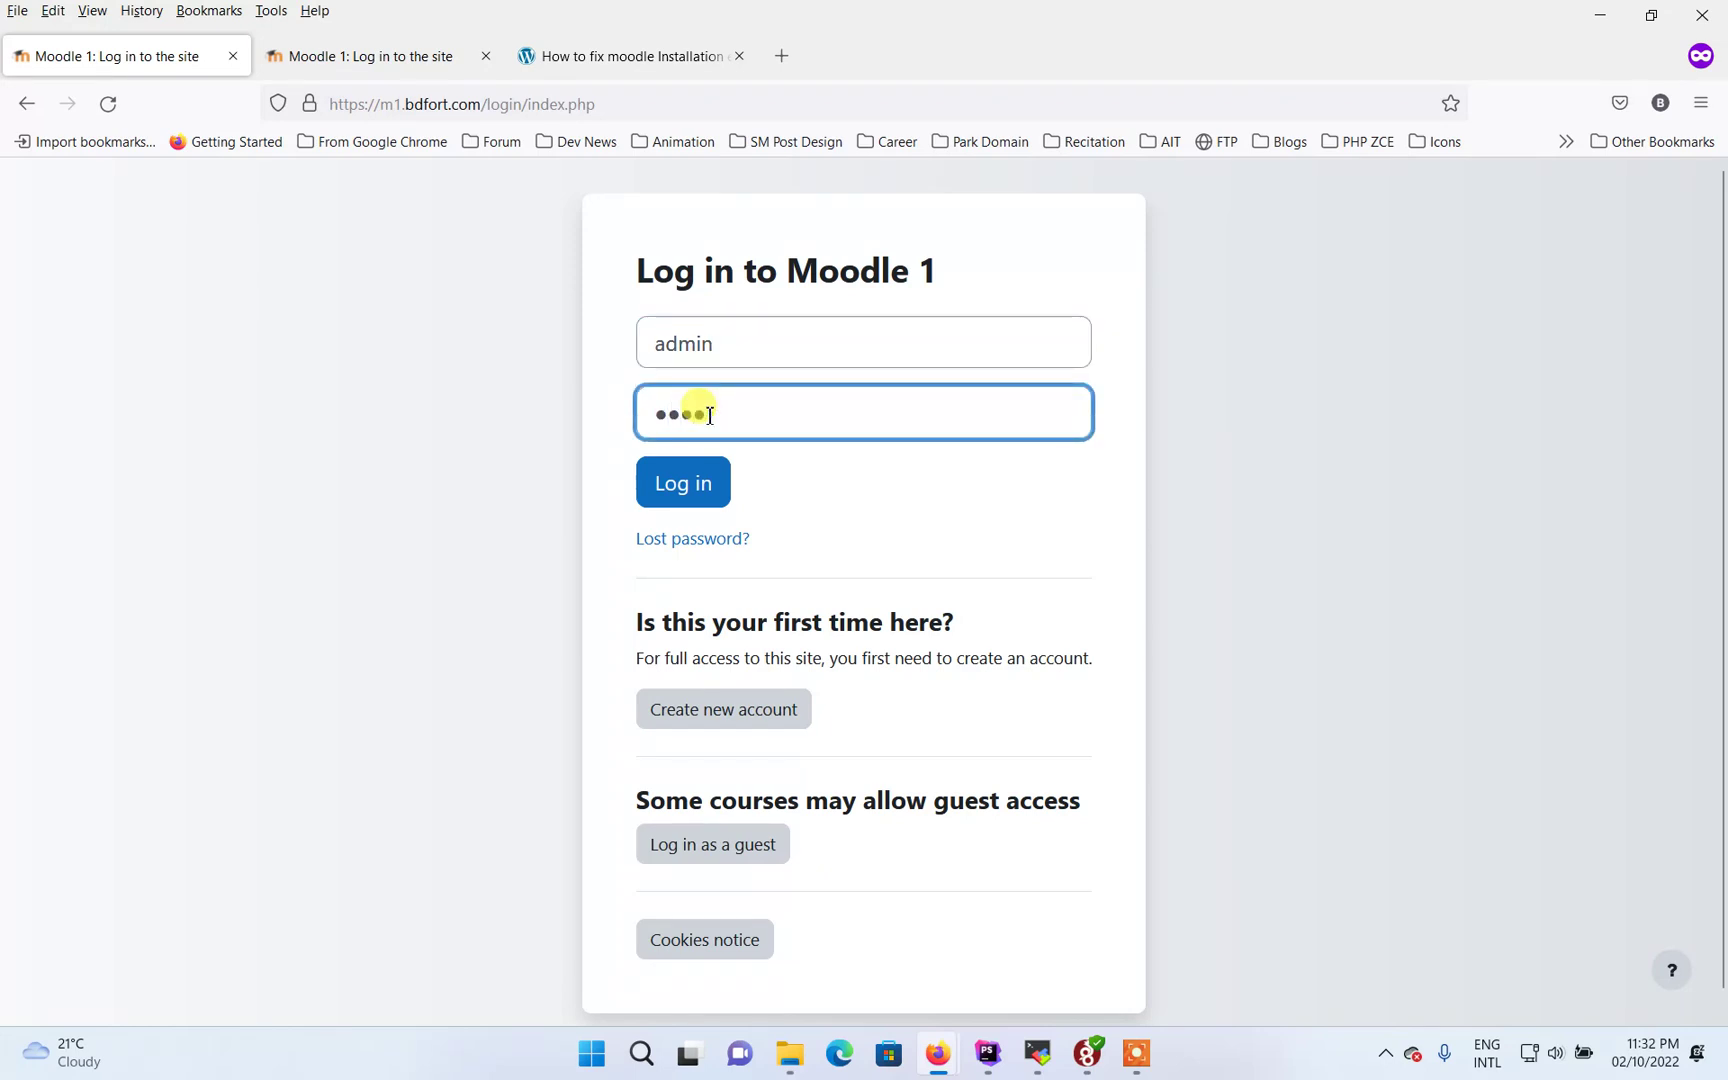
{"action": "type", "text": "in12345"}
{"action": "key", "text": "Return"}
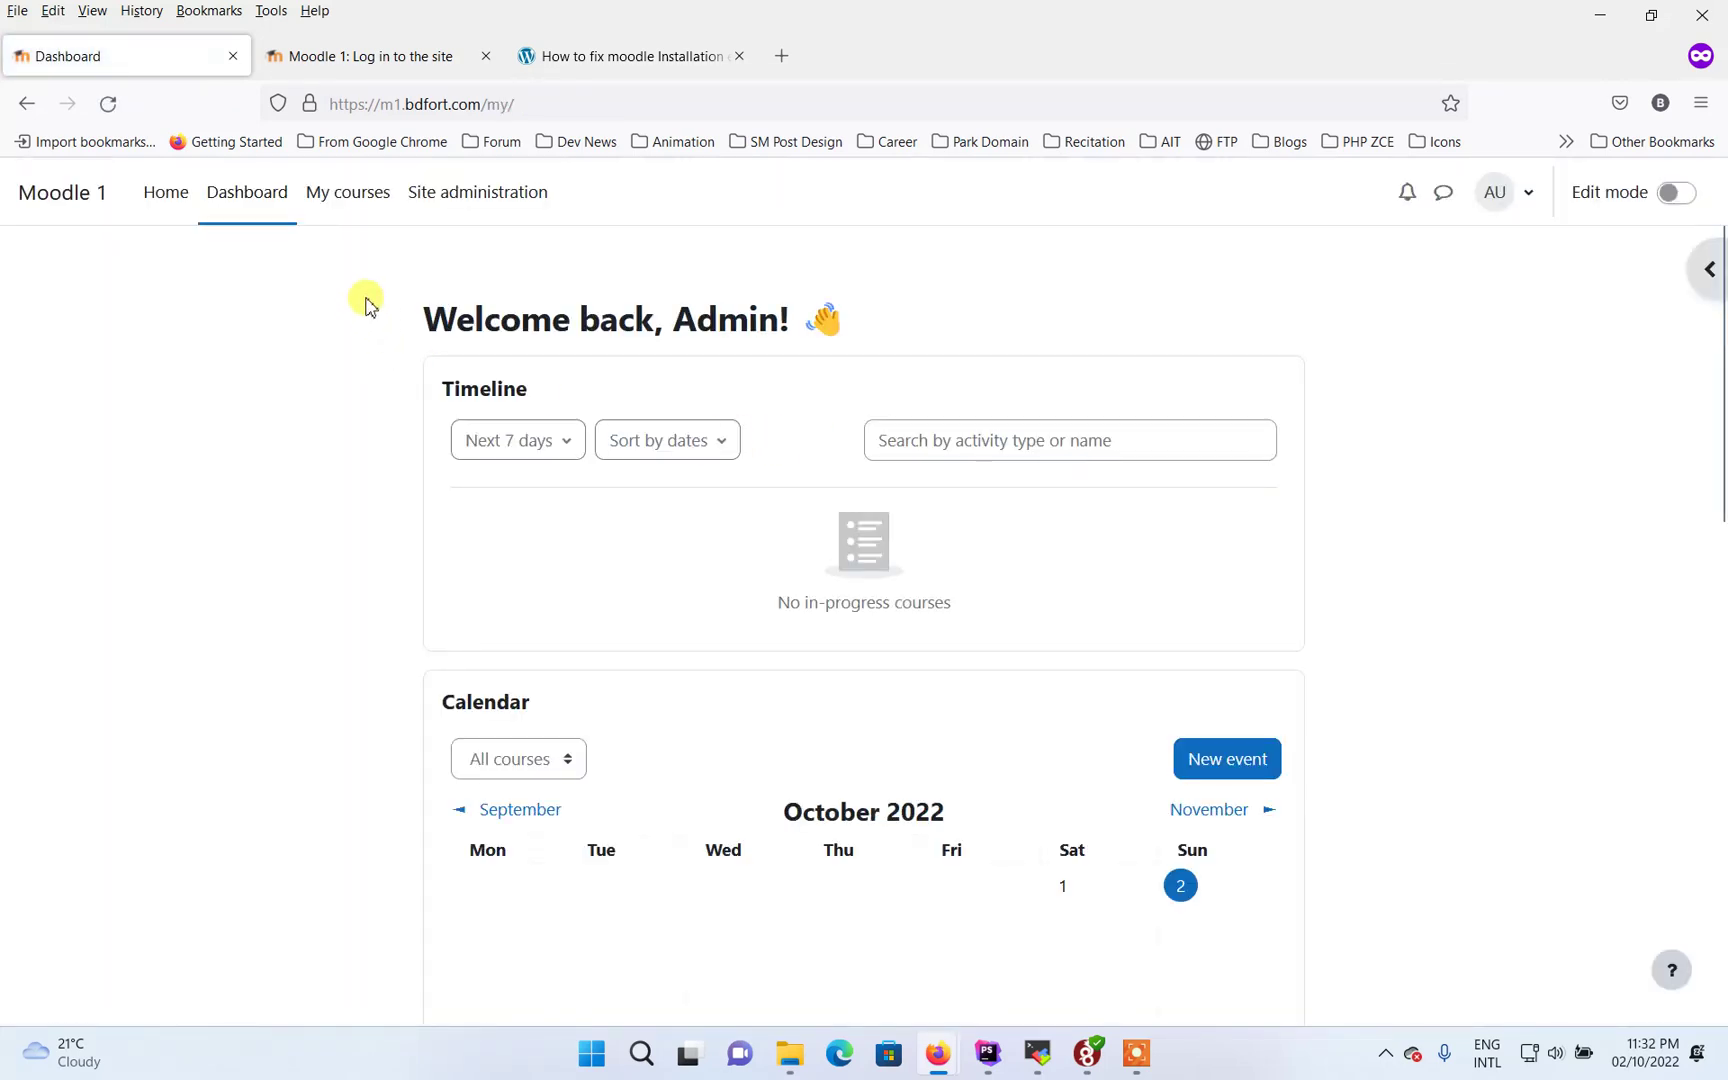
On the second tab, reload m2.bdfort.com/login and sign in with the admin username and password
{"action": "left_click", "coordinate": [348, 57]}
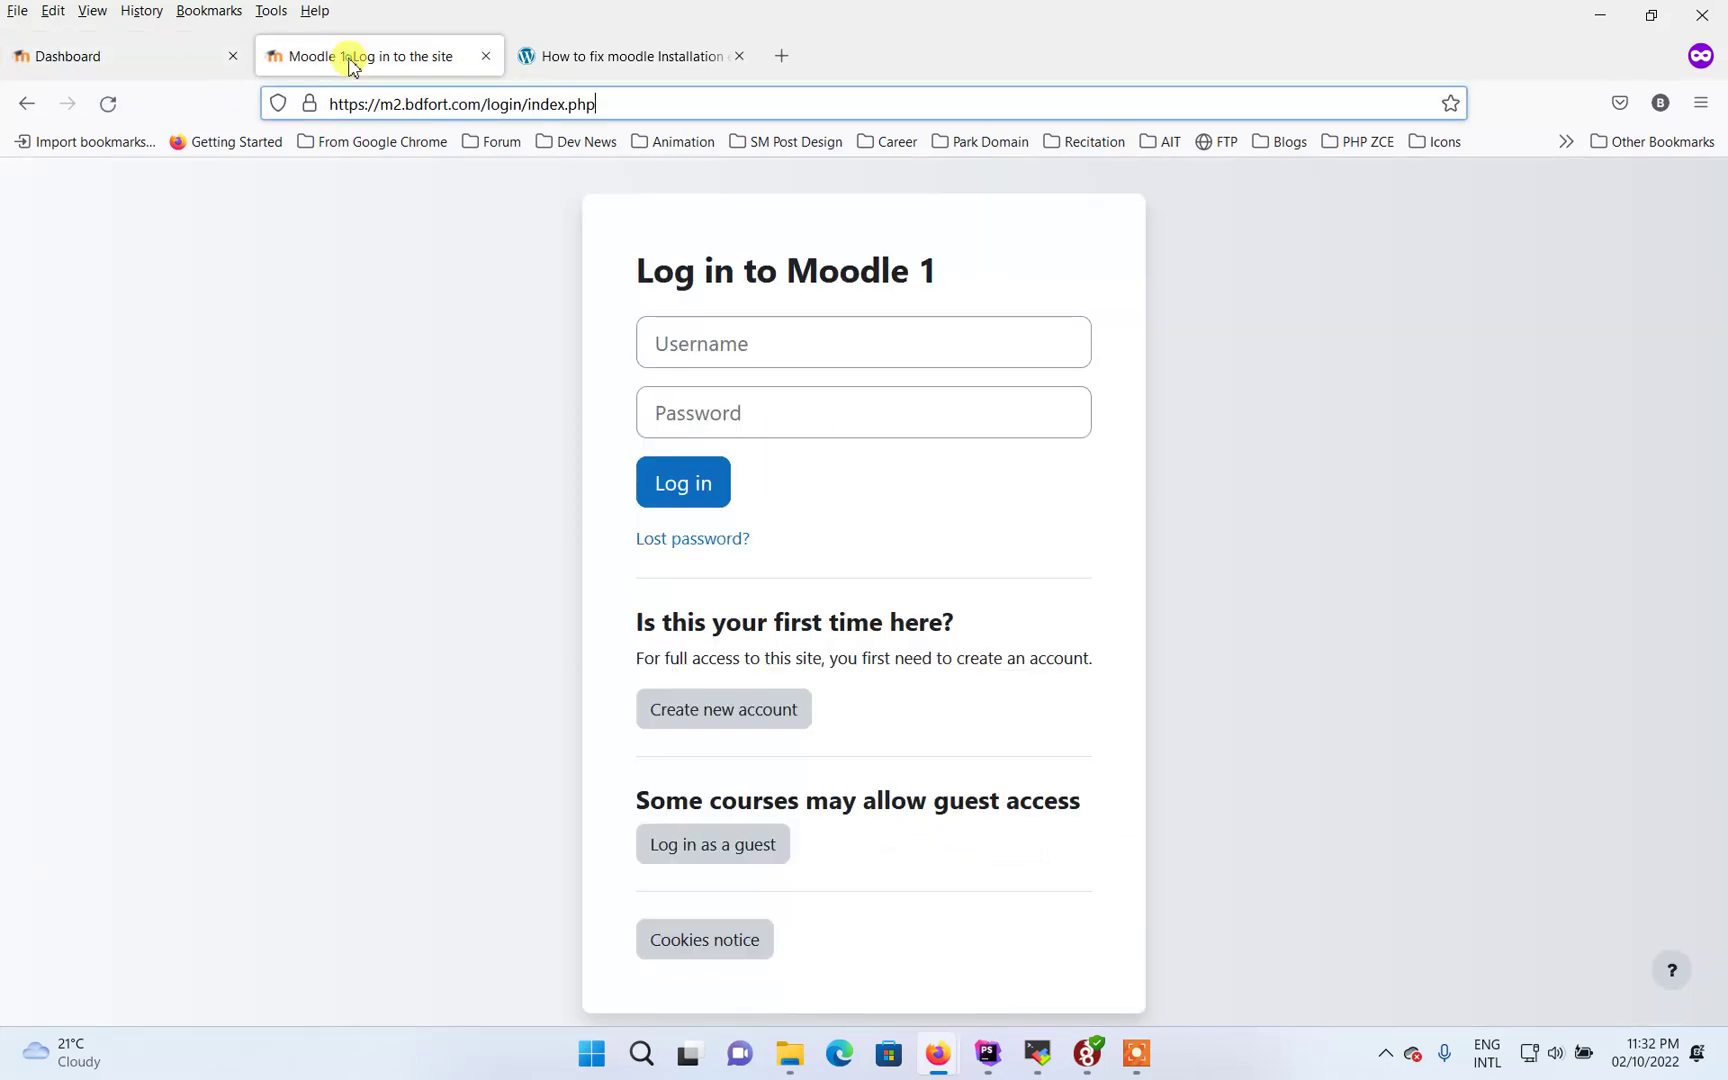
{"action": "left_click", "coordinate": [630, 112]}
{"action": "key", "text": "Return"}
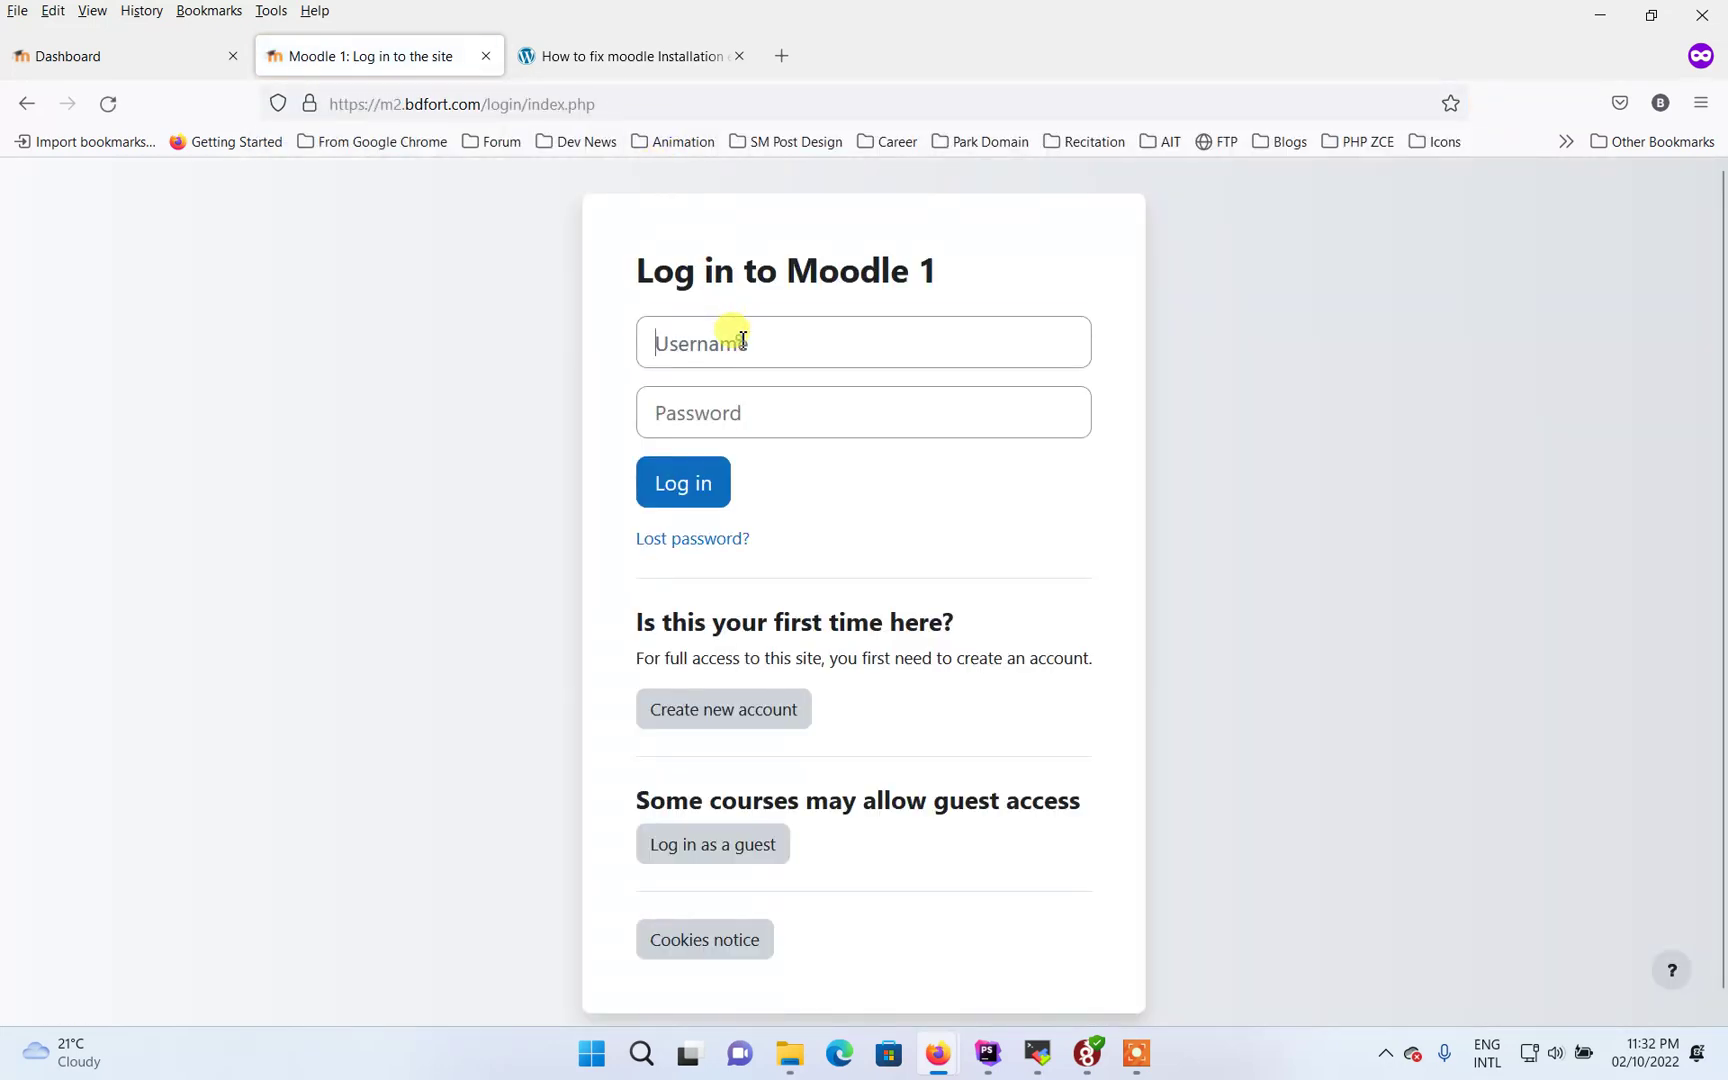
{"action": "left_click", "coordinate": [738, 340]}
{"action": "type", "text": "adm"}
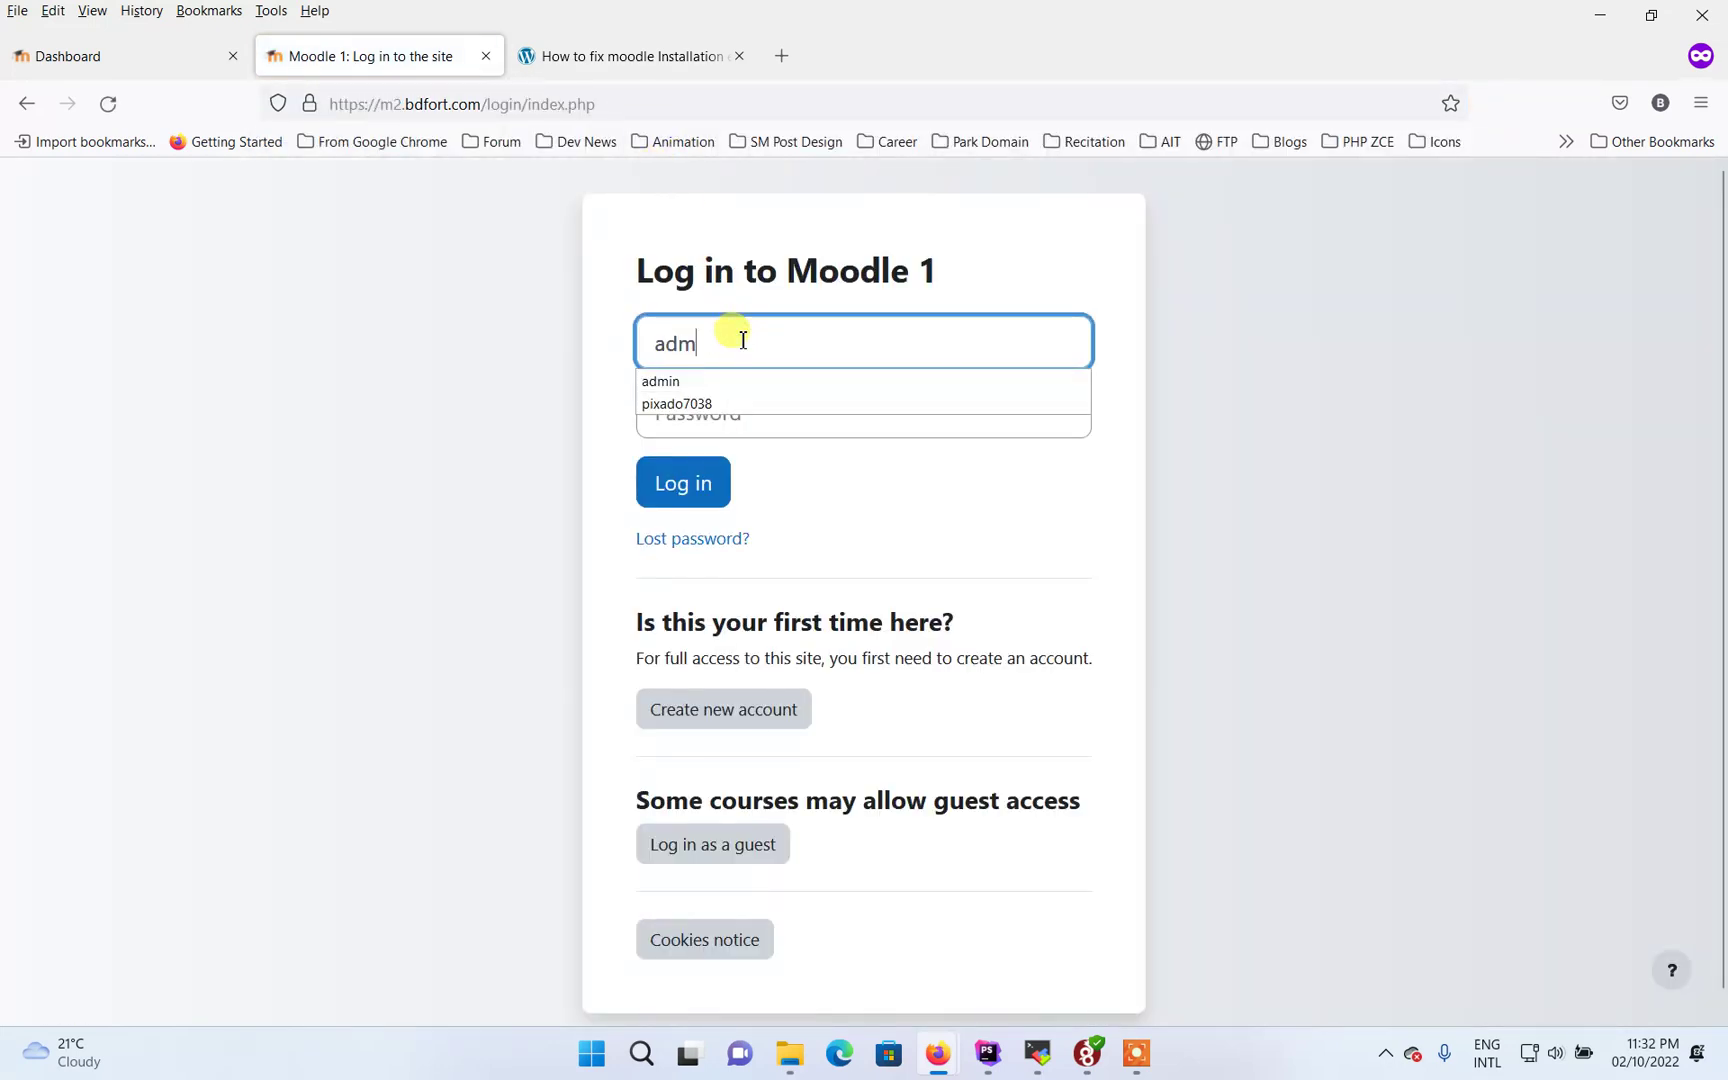
{"action": "type", "text": "in"}
{"action": "left_click", "coordinate": [718, 411]}
{"action": "type", "text": "••••"}
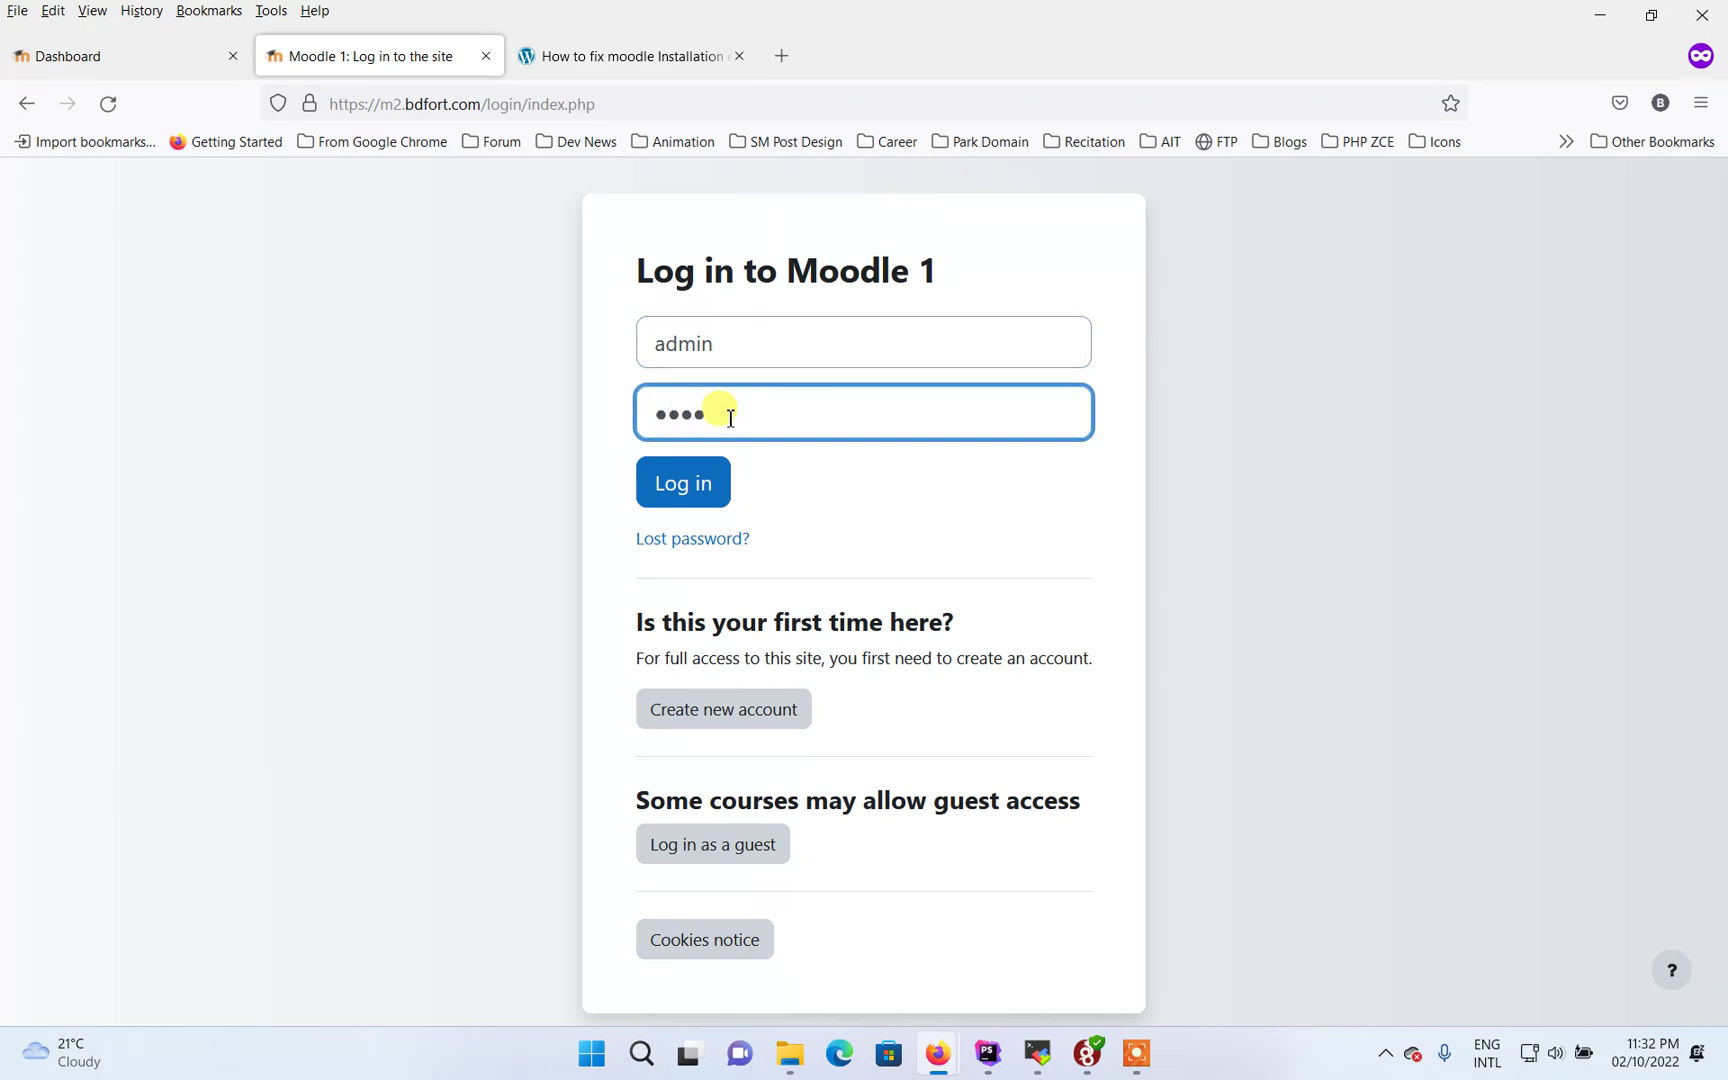
{"action": "type", "text": "•••••"}
{"action": "key", "text": "Return"}
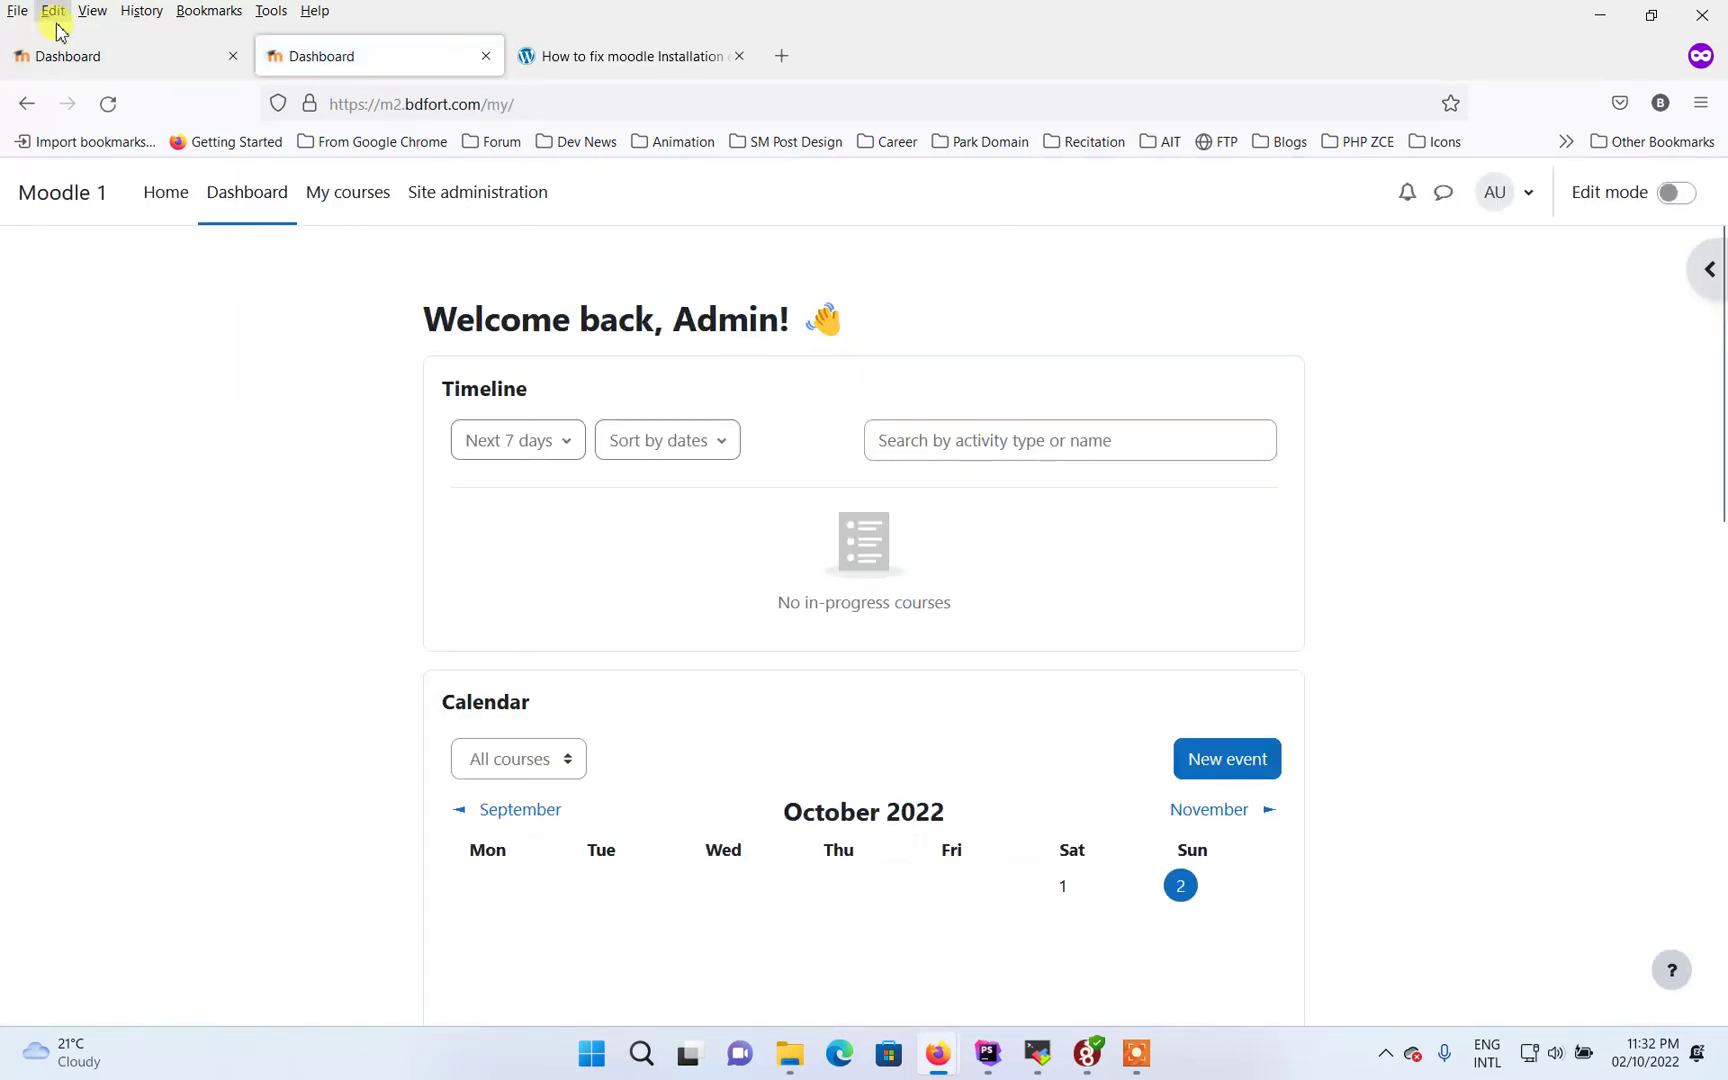
{"action": "left_click", "coordinate": [104, 54]}
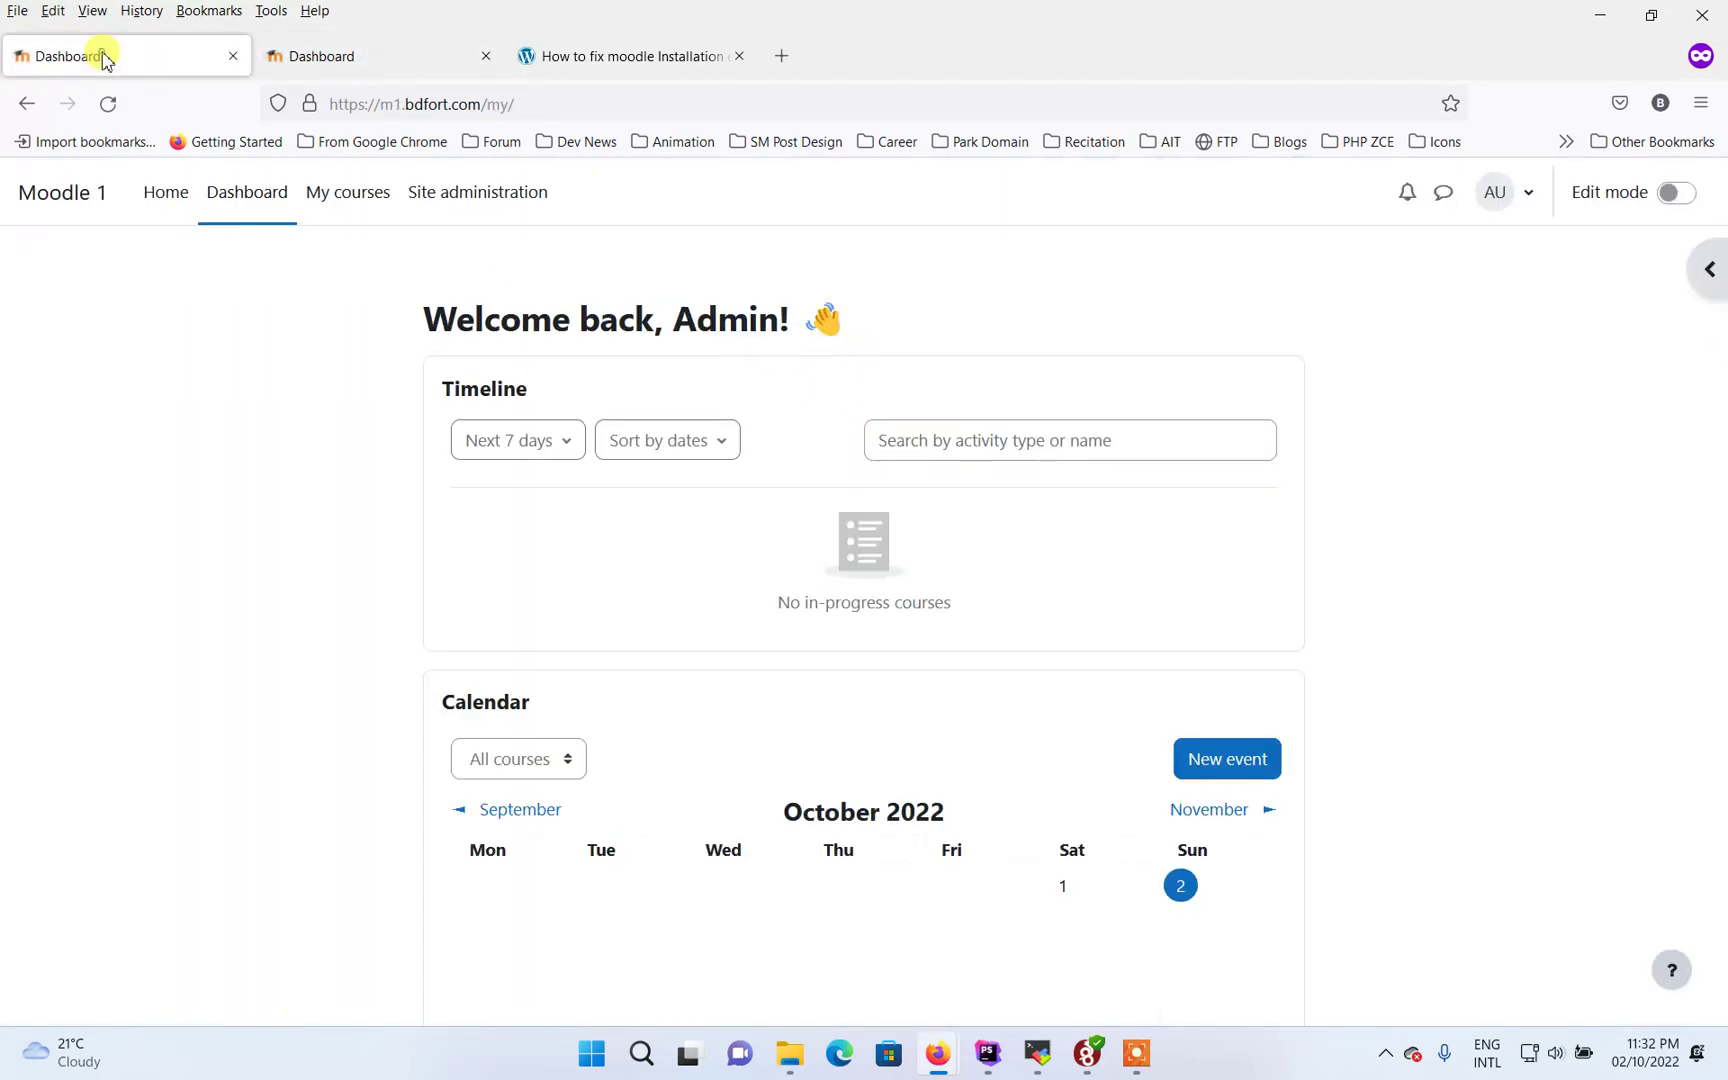
Compare the m1 and m2 dashboards, then open m1 Site administration > Development
{"action": "left_click", "coordinate": [328, 58]}
{"action": "left_click", "coordinate": [147, 64]}
{"action": "left_click", "coordinate": [386, 60]}
{"action": "left_click", "coordinate": [147, 56]}
{"action": "left_click", "coordinate": [160, 64]}
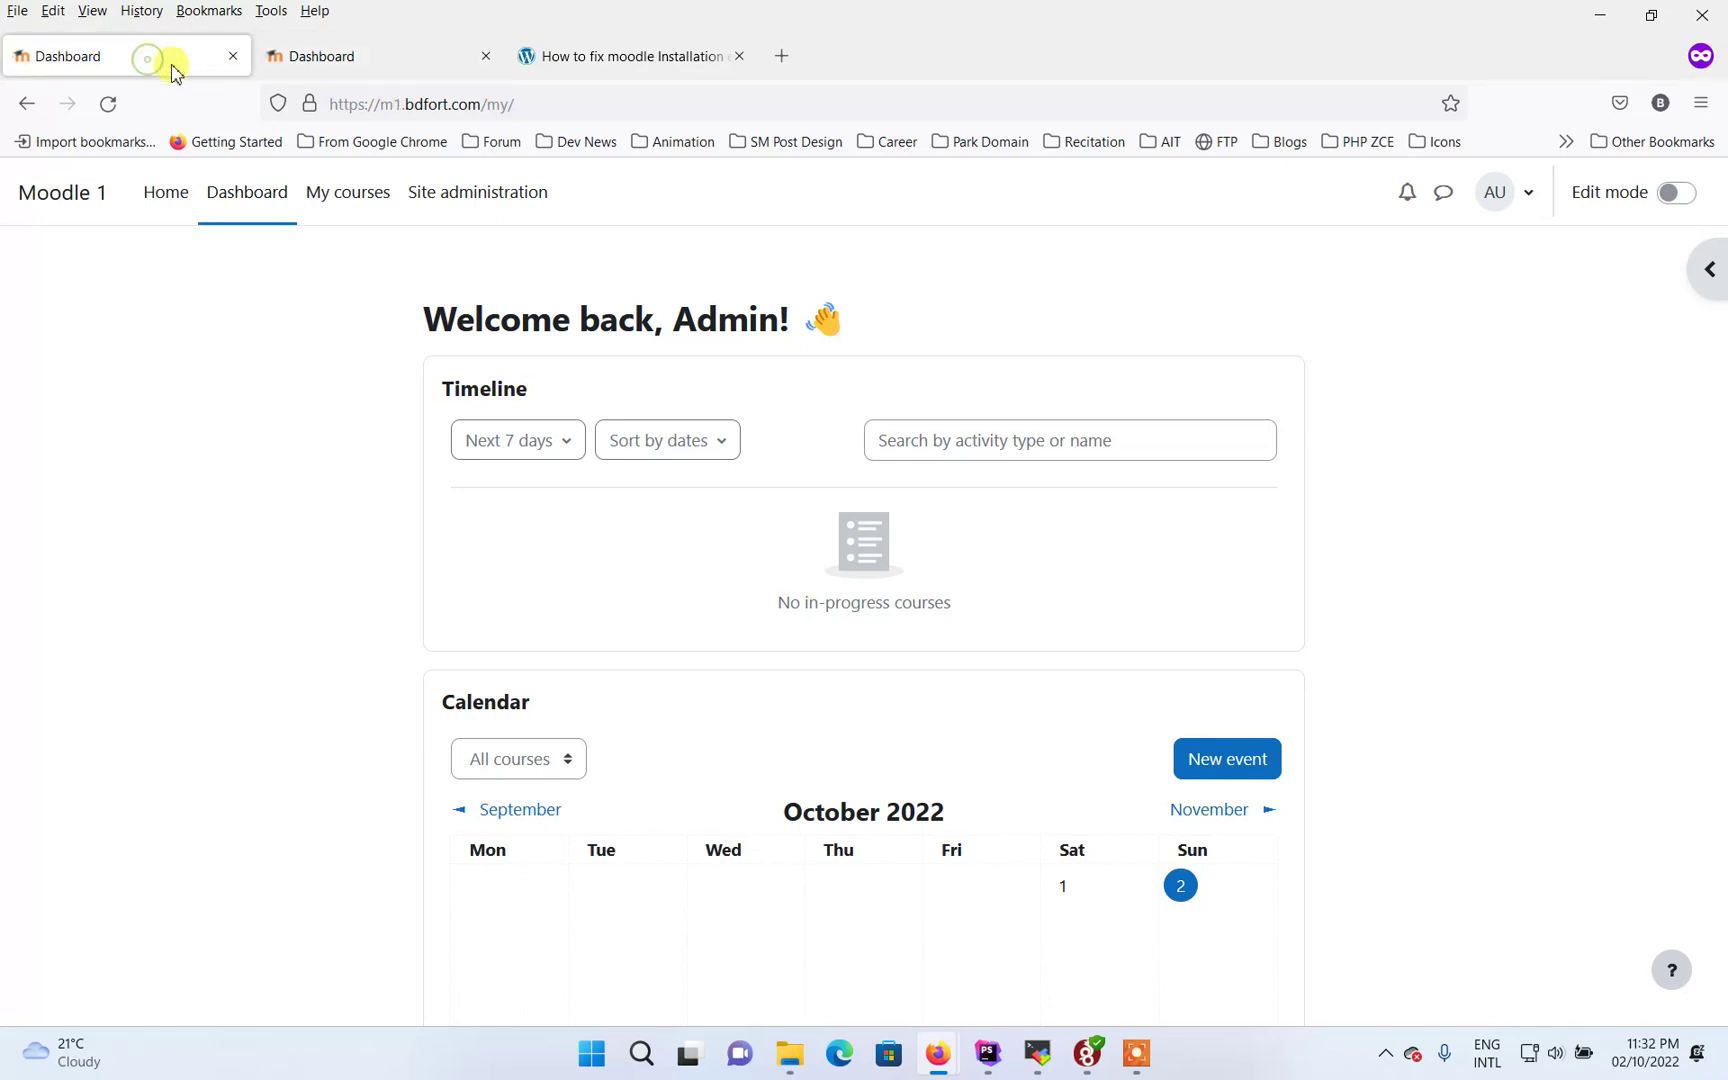
{"action": "left_click", "coordinate": [494, 204]}
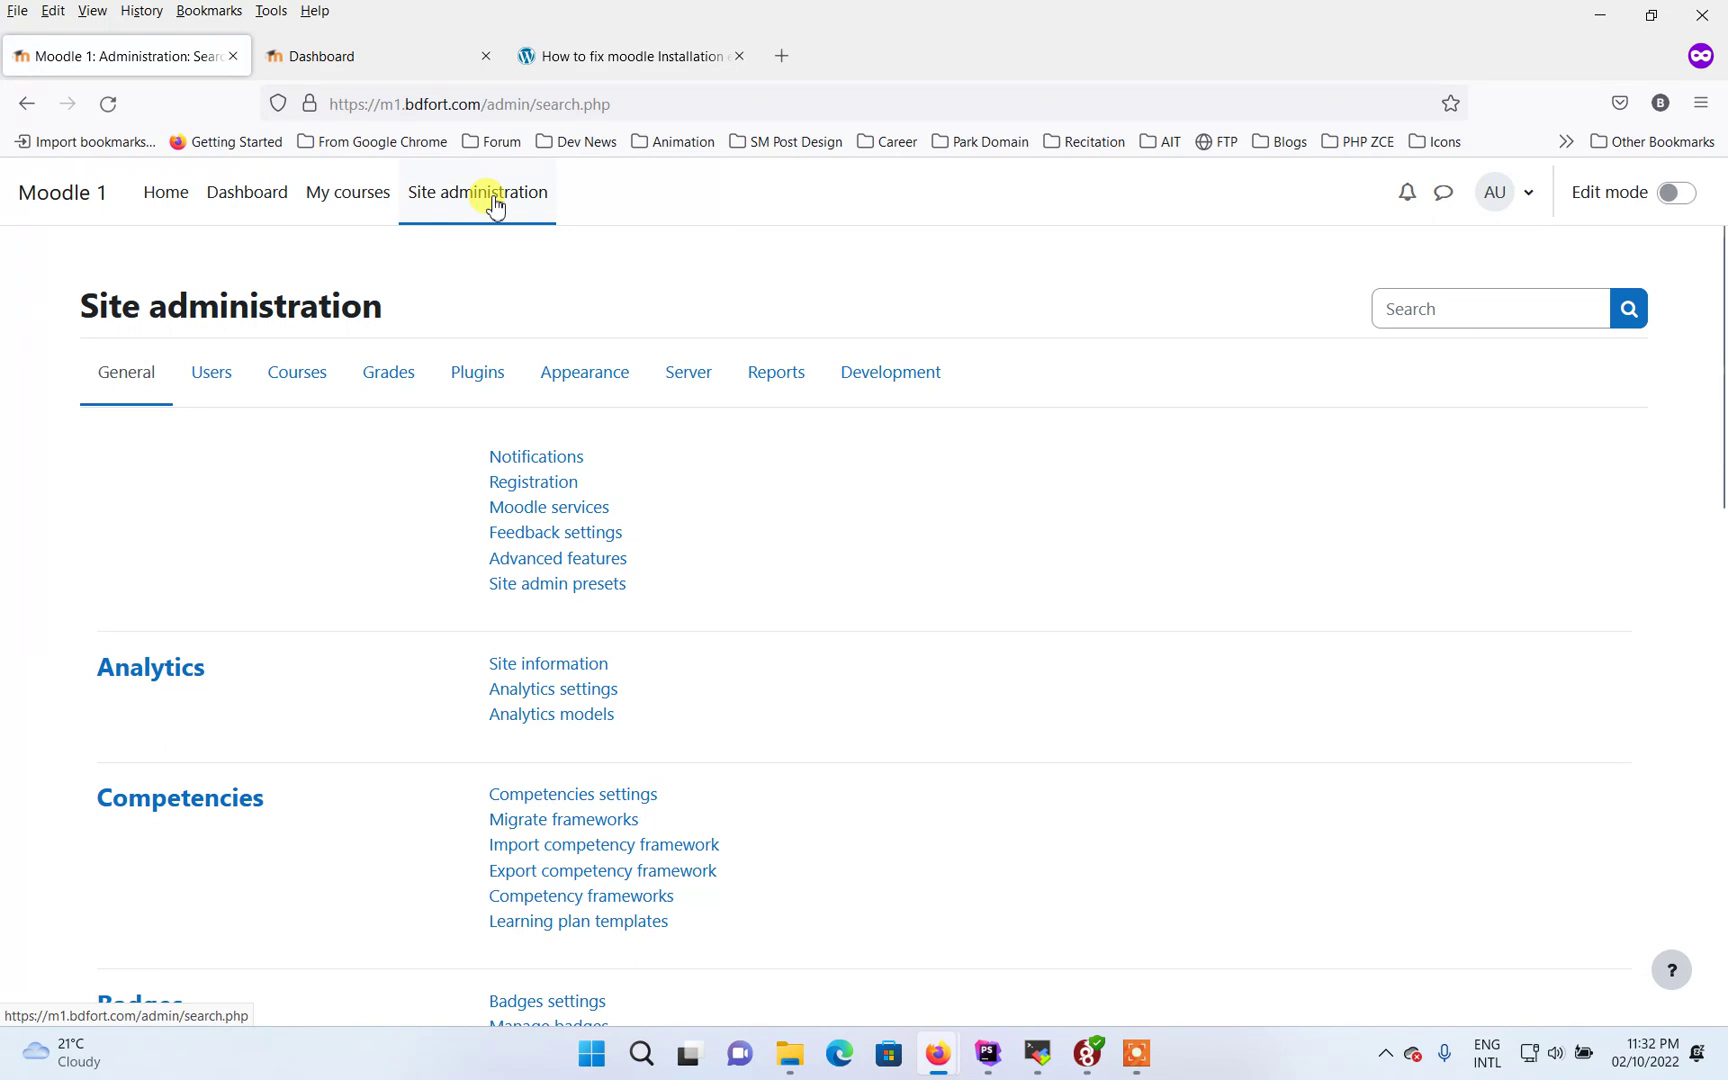
{"action": "left_click", "coordinate": [890, 376]}
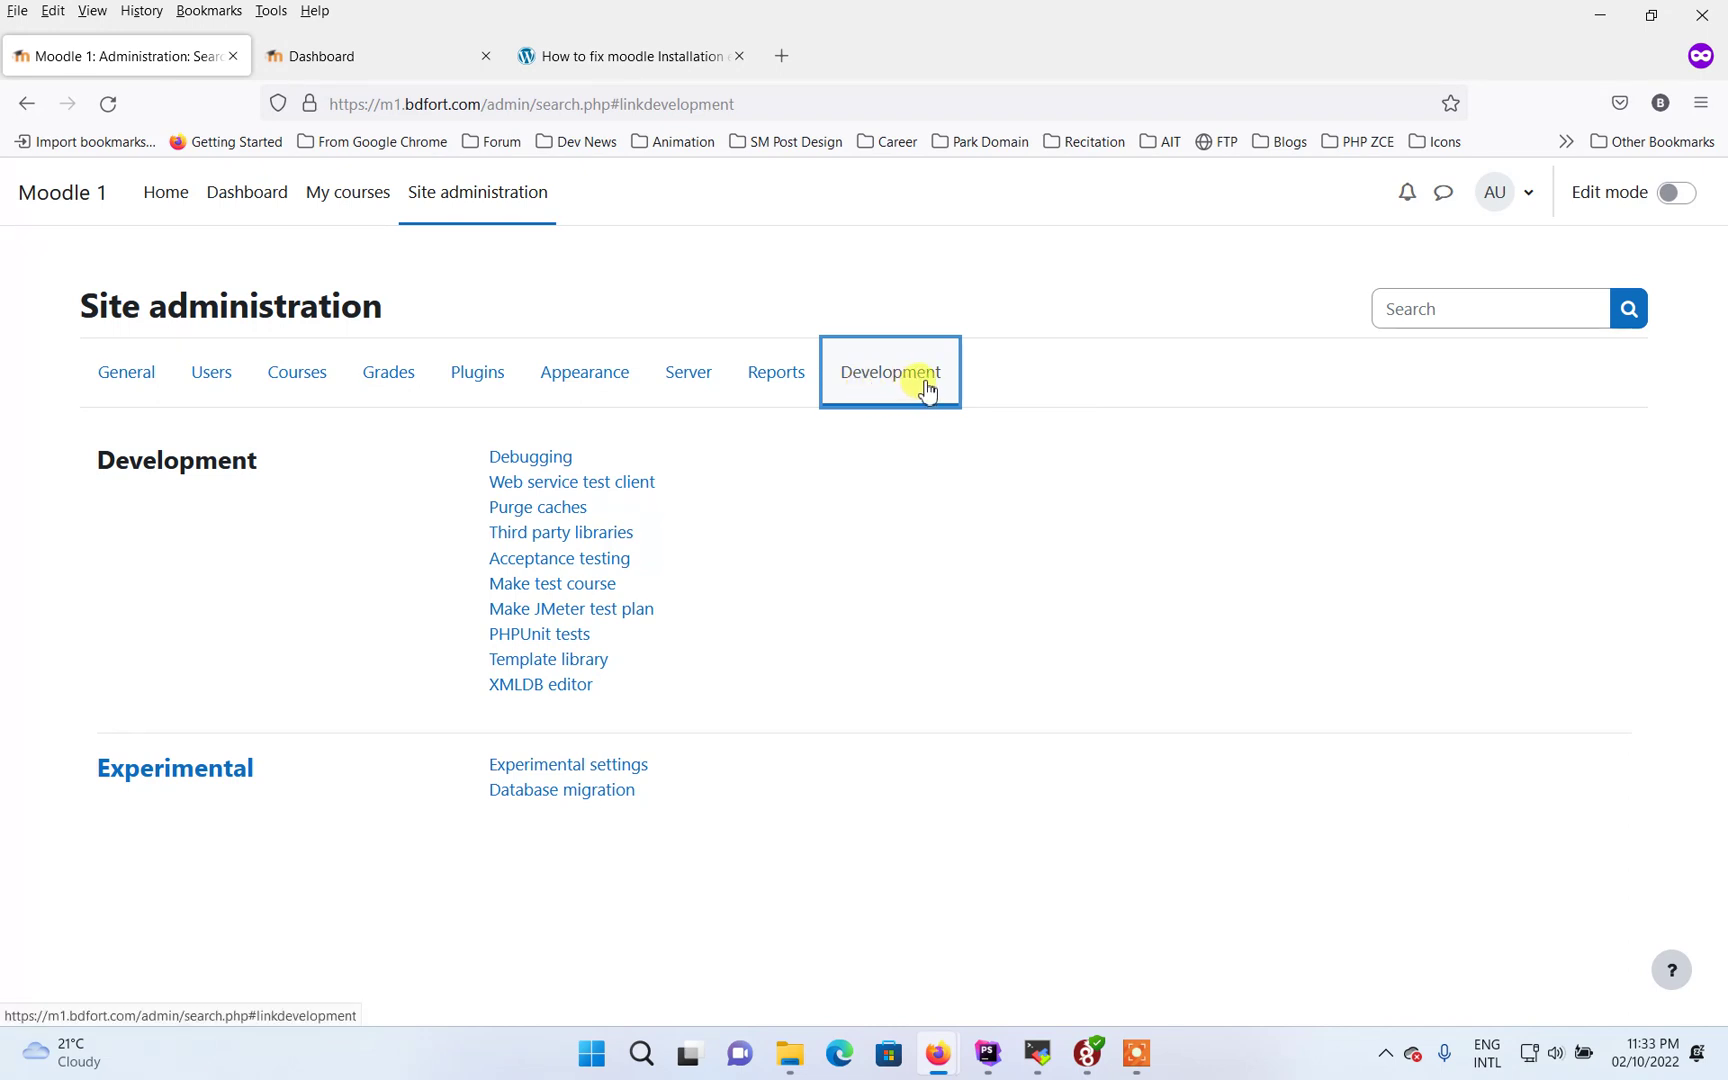
Choose the Purge caches link in m1's Development section
{"action": "left_click", "coordinate": [526, 512]}
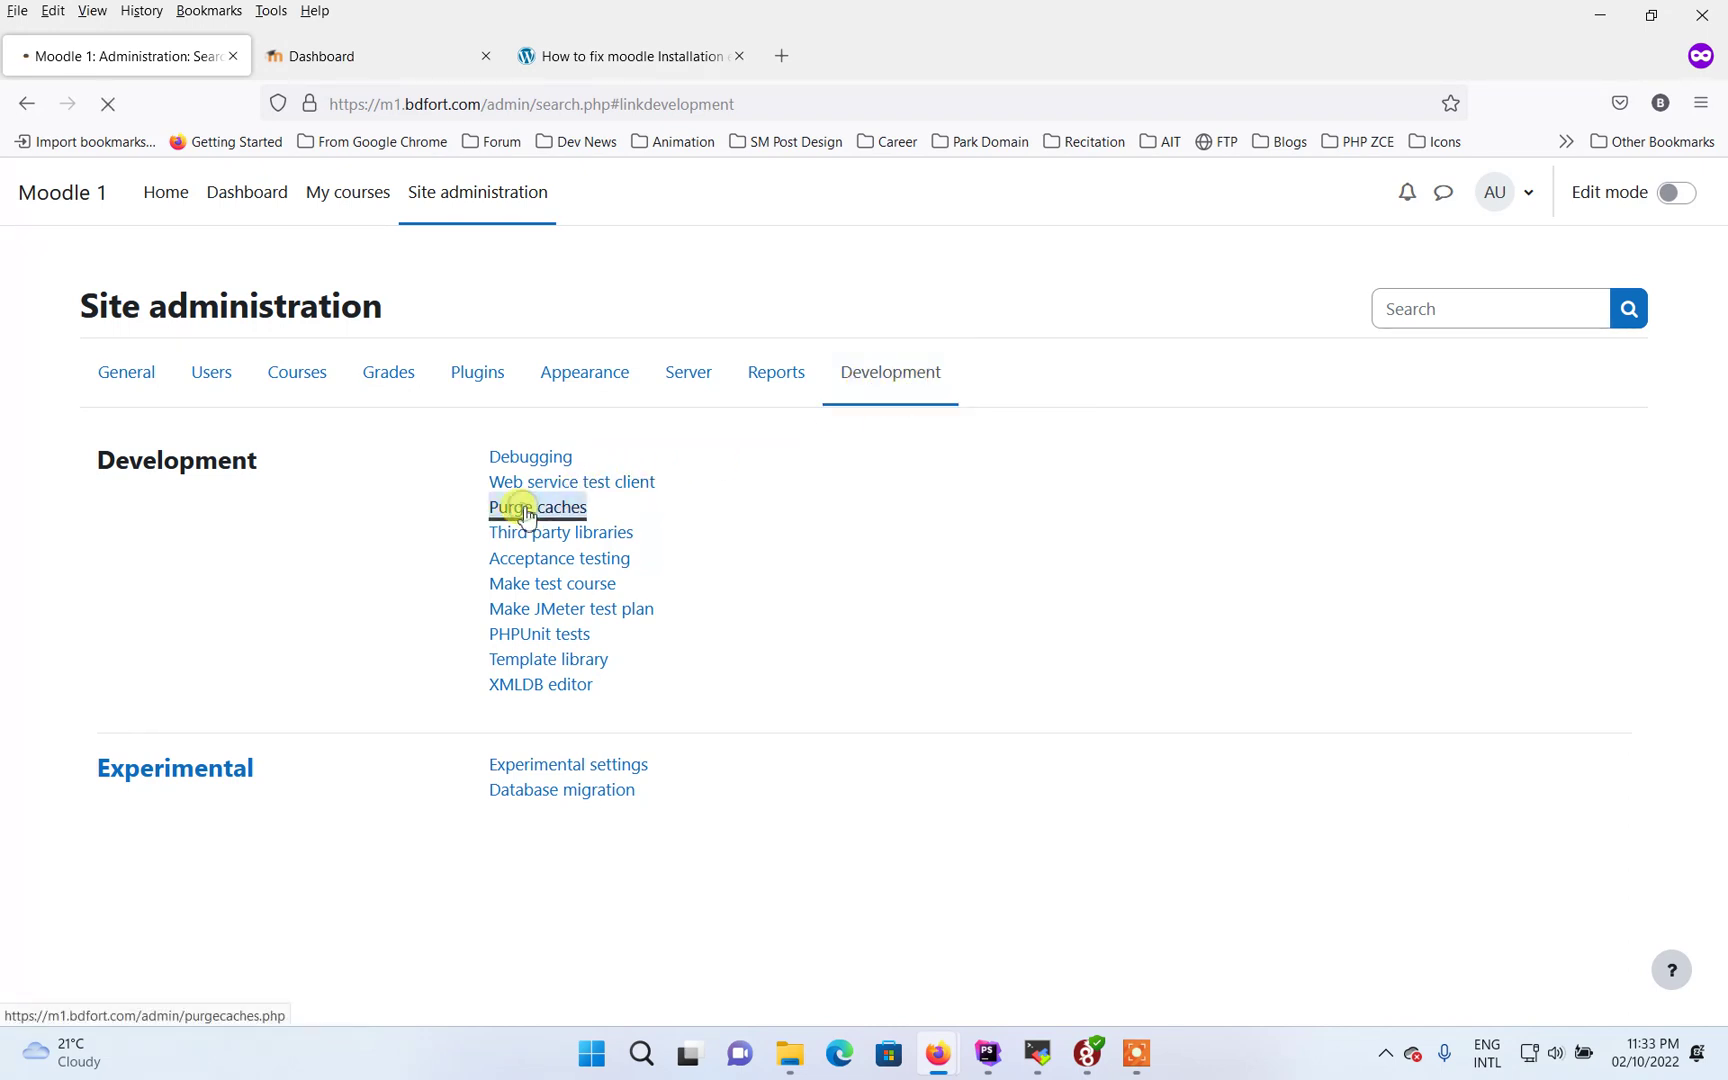